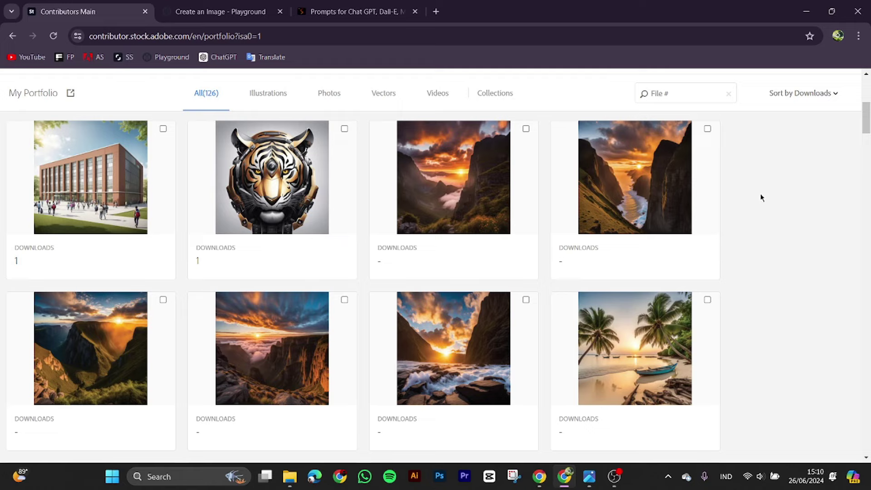
View the viewer's comment screenshot in the Photos app, and return to Chrome to check the Adobe Stock contributor dashboard's earnings overview
{"action": "key", "text": "super+Tab"}
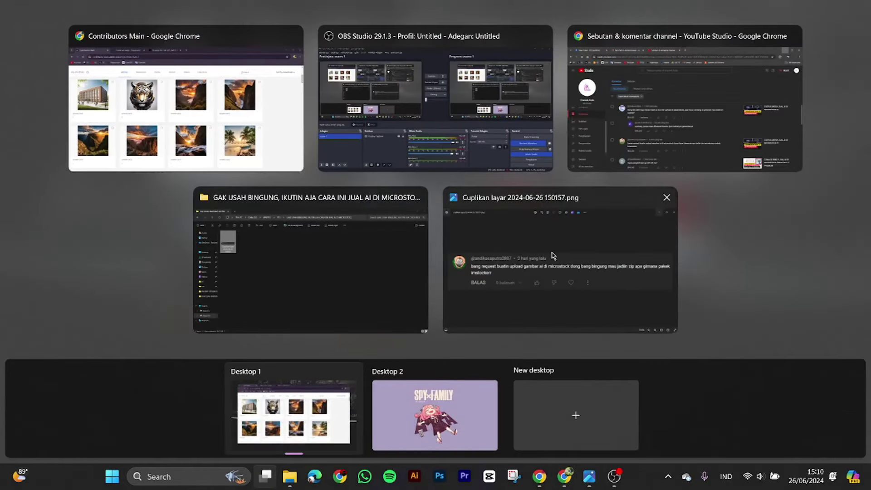
{"action": "left_click", "coordinate": [553, 256]}
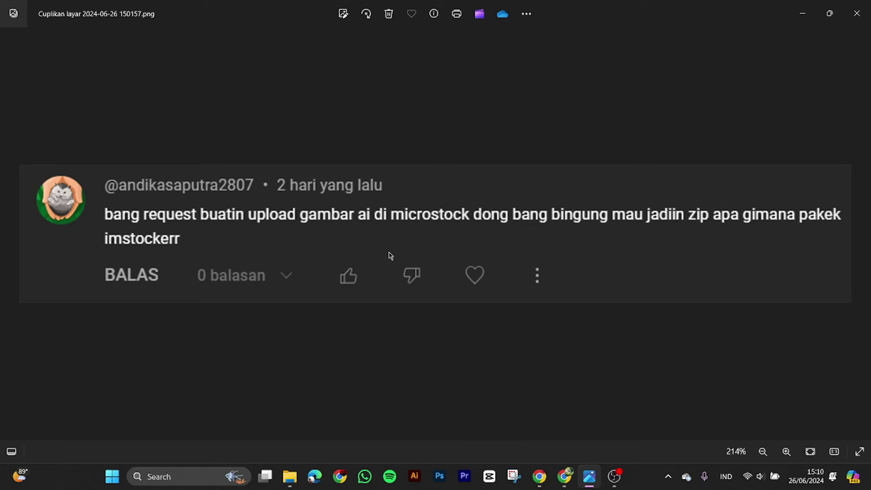
{"action": "key", "text": "super+Tab"}
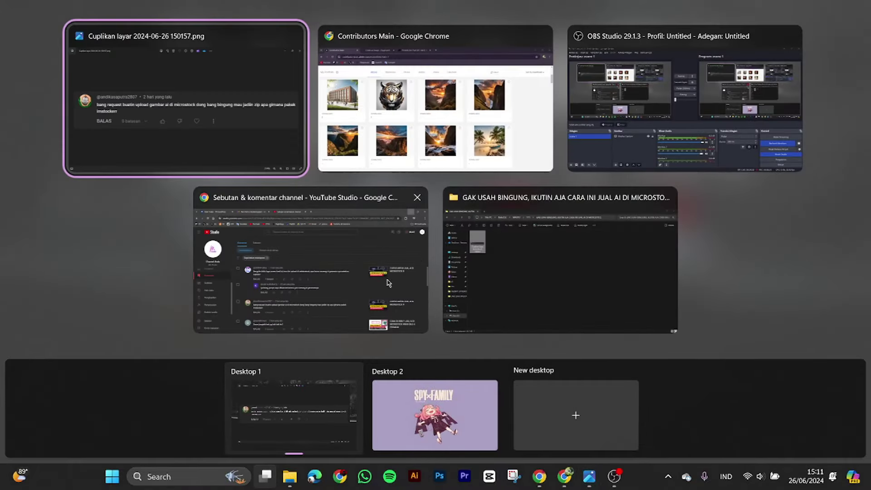
{"action": "left_click", "coordinate": [447, 105]}
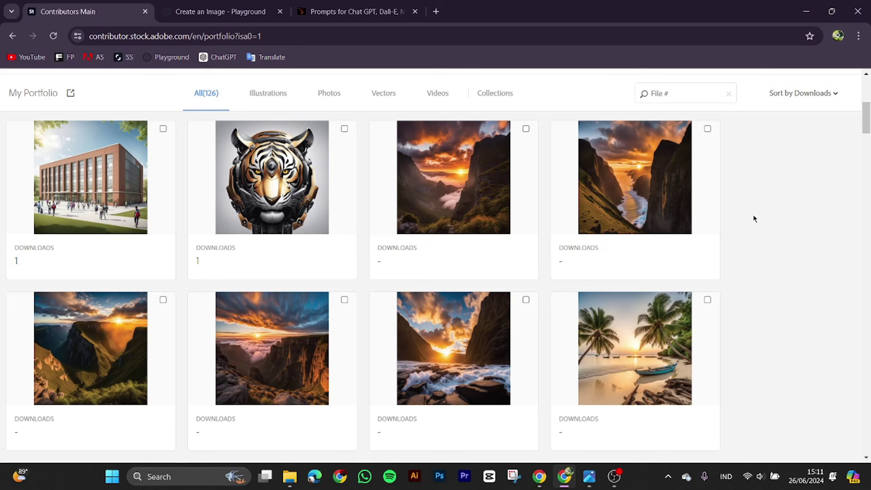
{"action": "scroll", "coordinate": [750, 226], "scroll_direction": "up", "scroll_amount": 6}
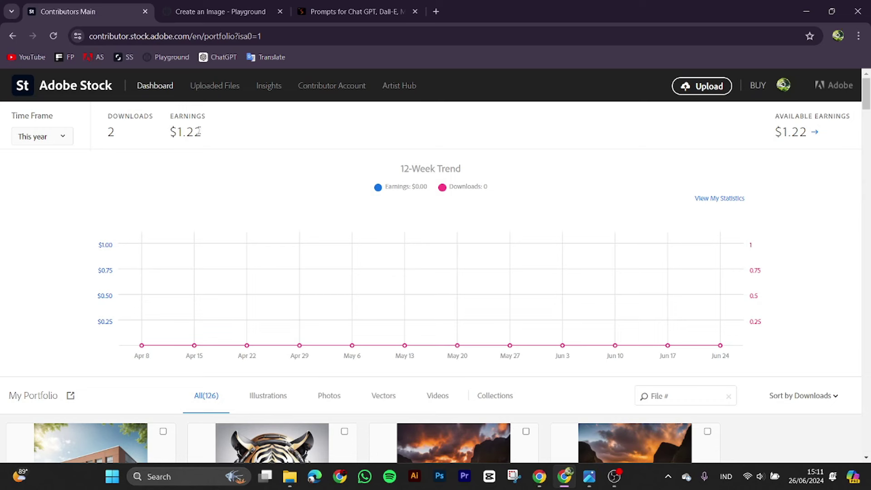
Dismiss the ad on the Sweet Prompt site and open its prompt generator at the Basic Elements options
{"action": "left_click", "coordinate": [354, 9]}
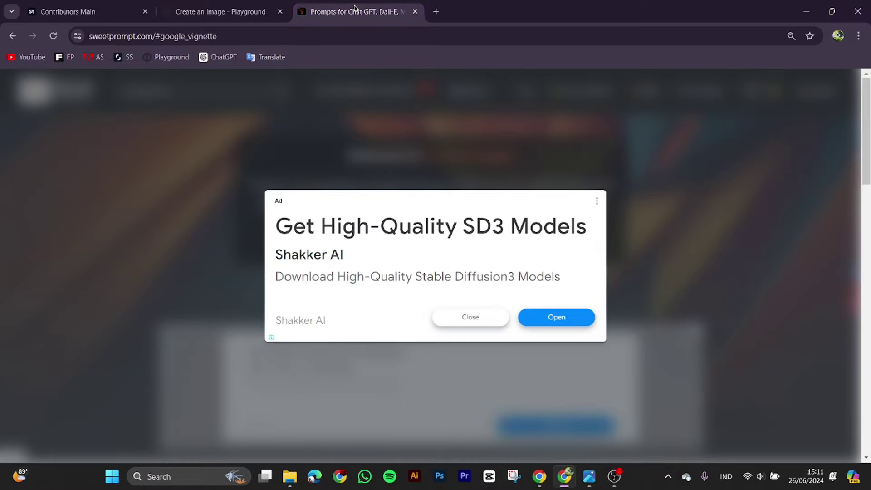
{"action": "left_click", "coordinate": [470, 318]}
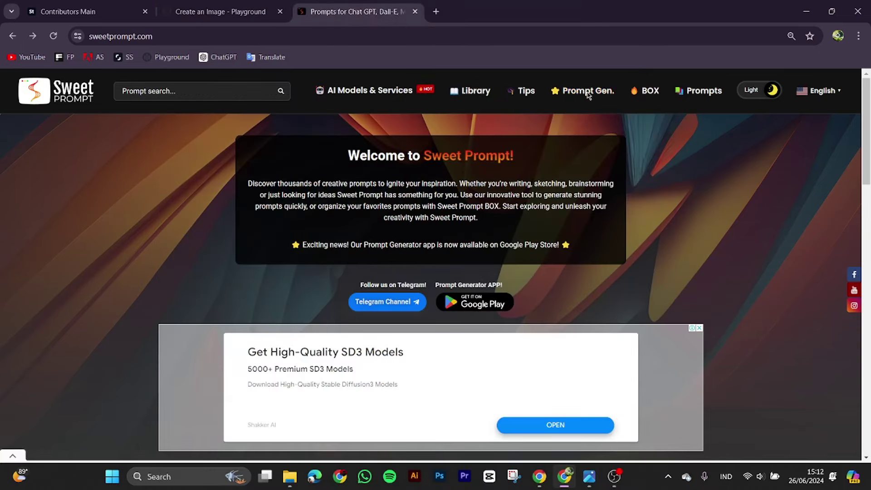
{"action": "left_click", "coordinate": [588, 93]}
{"action": "scroll", "coordinate": [318, 243], "scroll_direction": "down", "scroll_amount": 1}
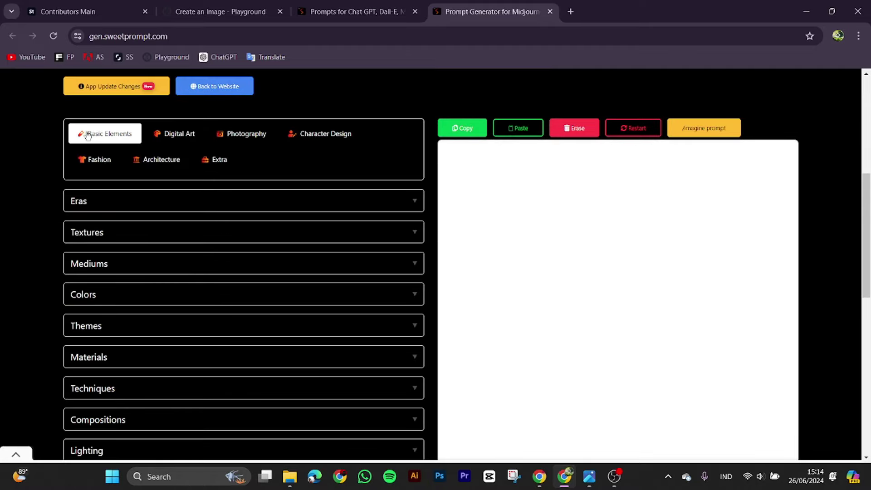
Add the 3D Fractals texture to the prompt from the basic elements
{"action": "left_click", "coordinate": [251, 234]}
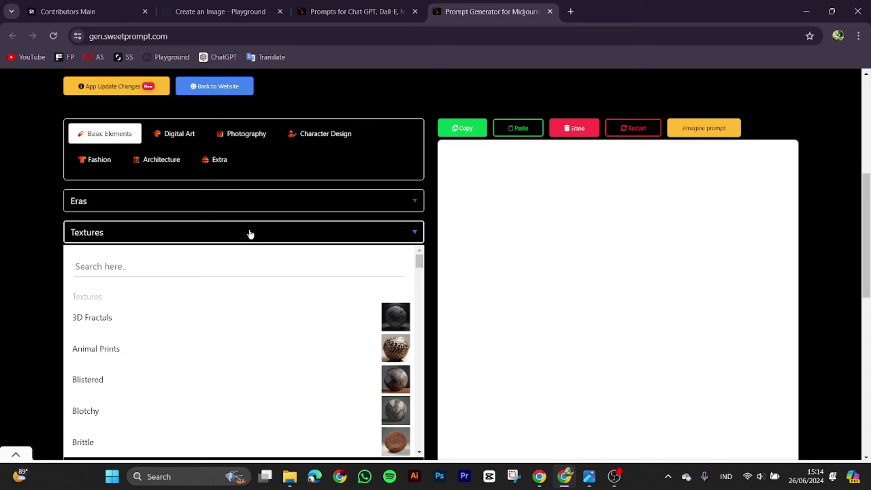
{"action": "scroll", "coordinate": [150, 333], "scroll_direction": "down", "scroll_amount": 3}
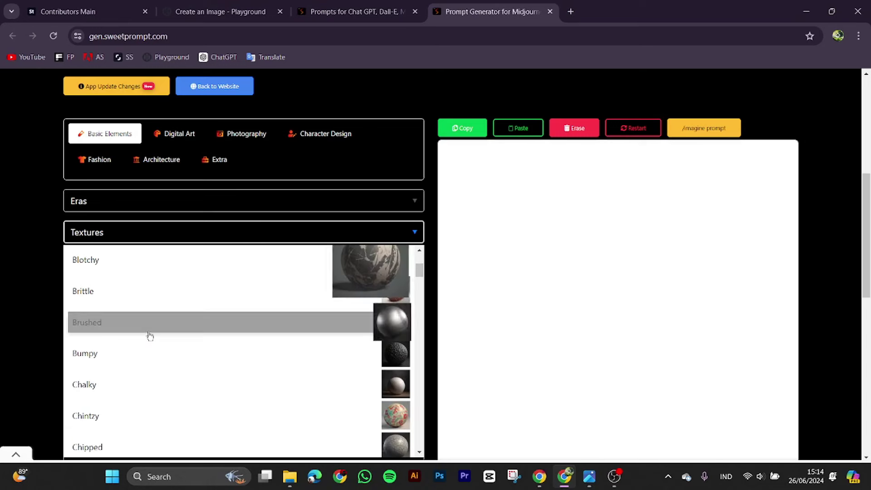
{"action": "scroll", "coordinate": [150, 336], "scroll_direction": "down", "scroll_amount": 3}
{"action": "scroll", "coordinate": [149, 338], "scroll_direction": "up", "scroll_amount": 5}
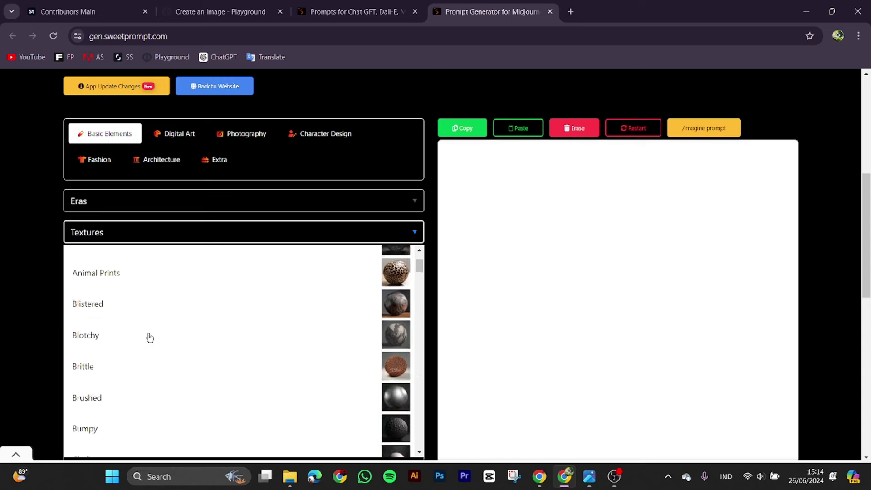
{"action": "scroll", "coordinate": [150, 337], "scroll_direction": "up", "scroll_amount": 2}
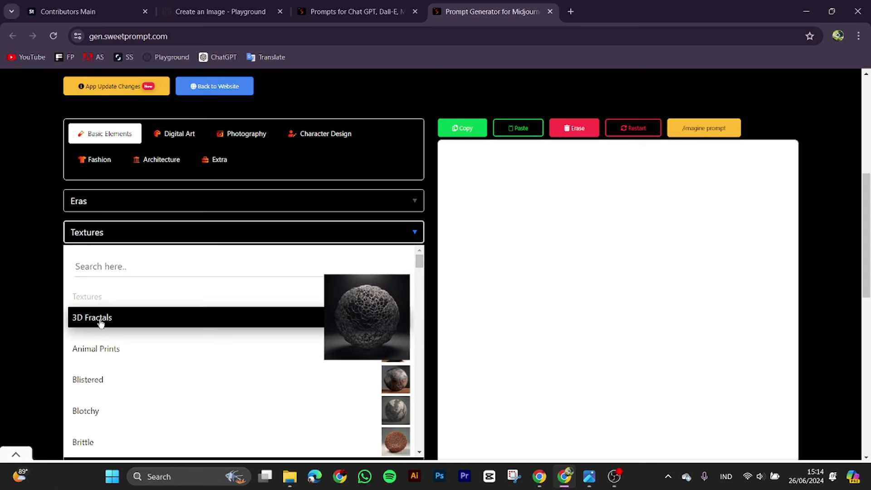
{"action": "left_click", "coordinate": [101, 323]}
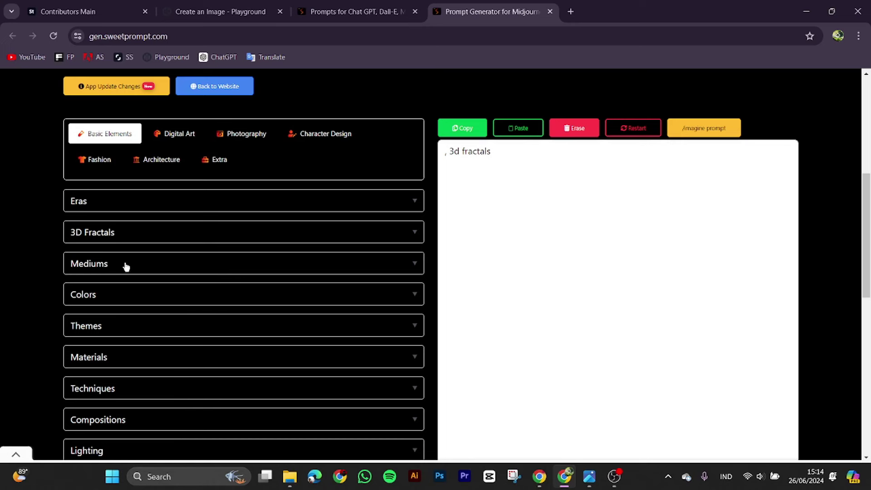
Add the Adventurecore theme to the prompt
{"action": "left_click", "coordinate": [121, 326]}
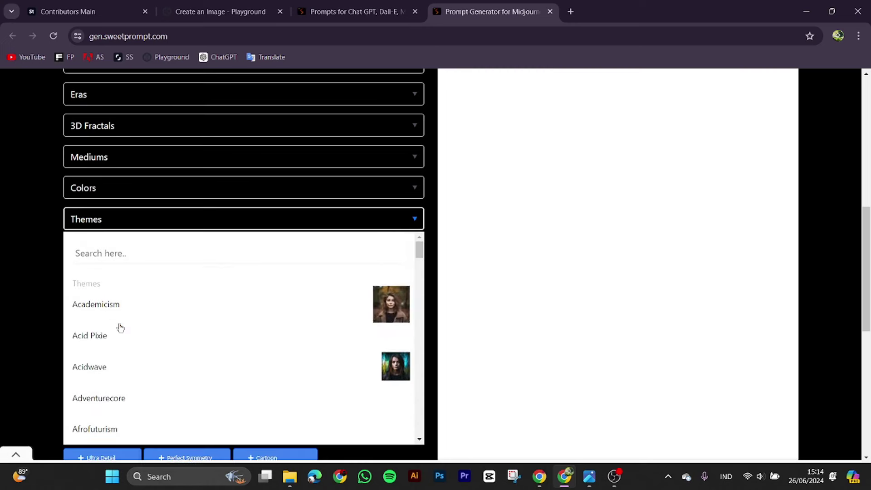
{"action": "scroll", "coordinate": [121, 327], "scroll_direction": "down", "scroll_amount": 1}
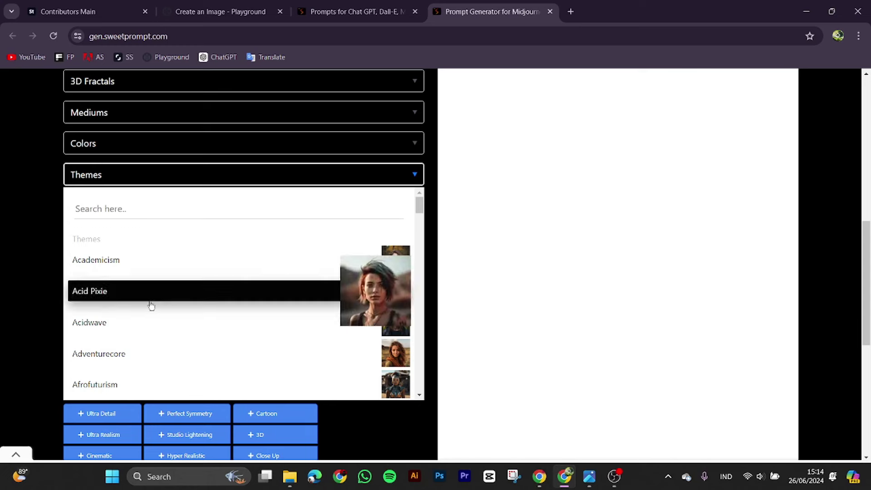
{"action": "left_click", "coordinate": [154, 359]}
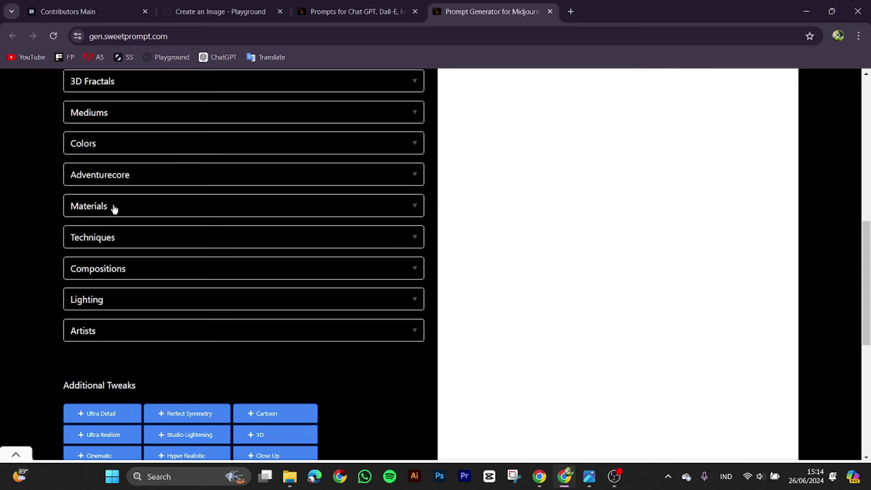
Add Epoxy to the prompt as the material
{"action": "left_click", "coordinate": [115, 209]}
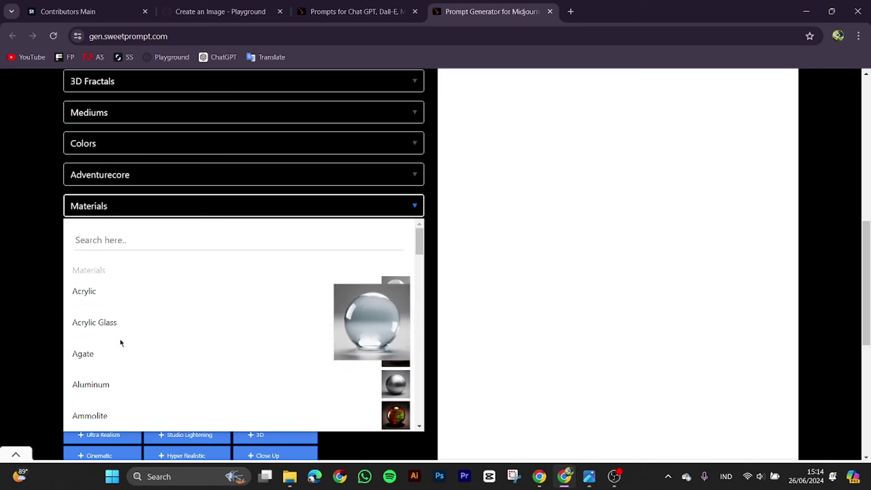
{"action": "scroll", "coordinate": [121, 354], "scroll_direction": "down", "scroll_amount": 2}
{"action": "scroll", "coordinate": [125, 353], "scroll_direction": "down", "scroll_amount": 2}
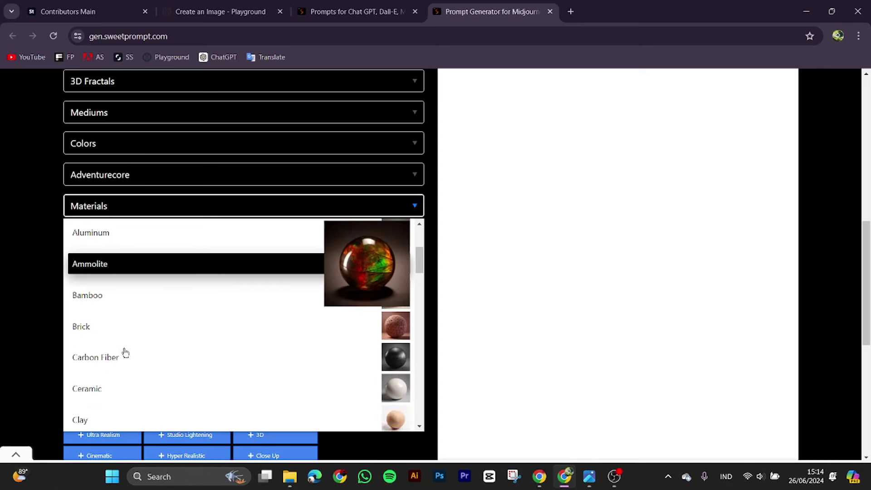
{"action": "scroll", "coordinate": [126, 352], "scroll_direction": "down", "scroll_amount": 5}
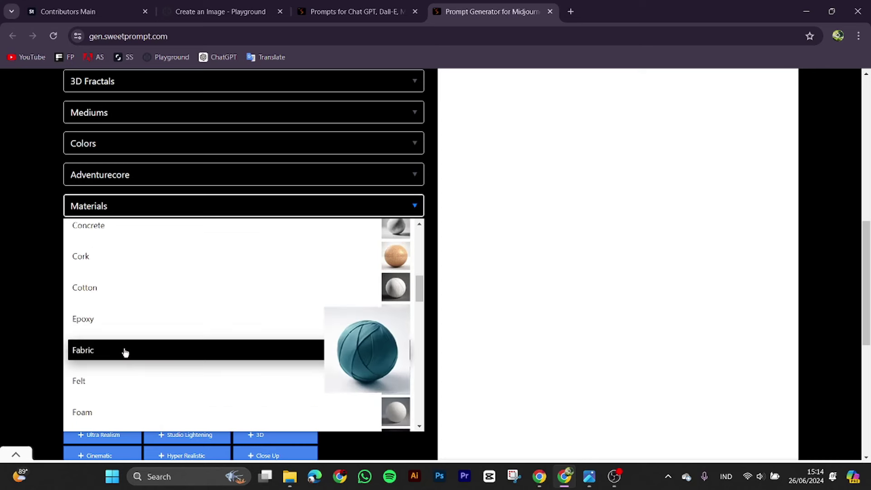
{"action": "left_click", "coordinate": [126, 326]}
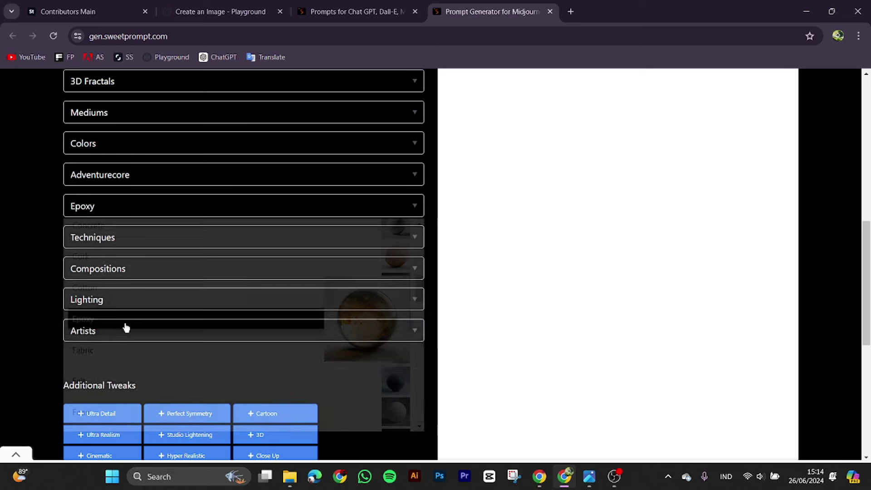
Browse the available compositions and add Character Map to the prompt
{"action": "left_click", "coordinate": [123, 270]}
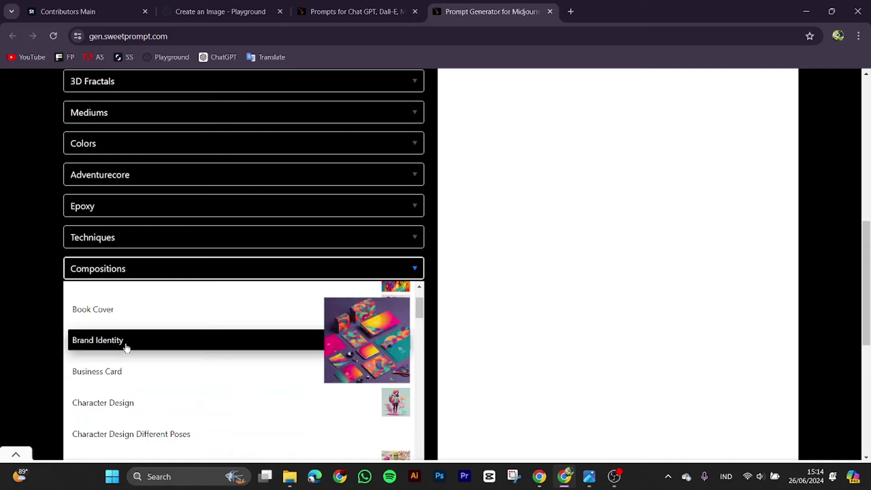
{"action": "scroll", "coordinate": [126, 348], "scroll_direction": "down", "scroll_amount": 2}
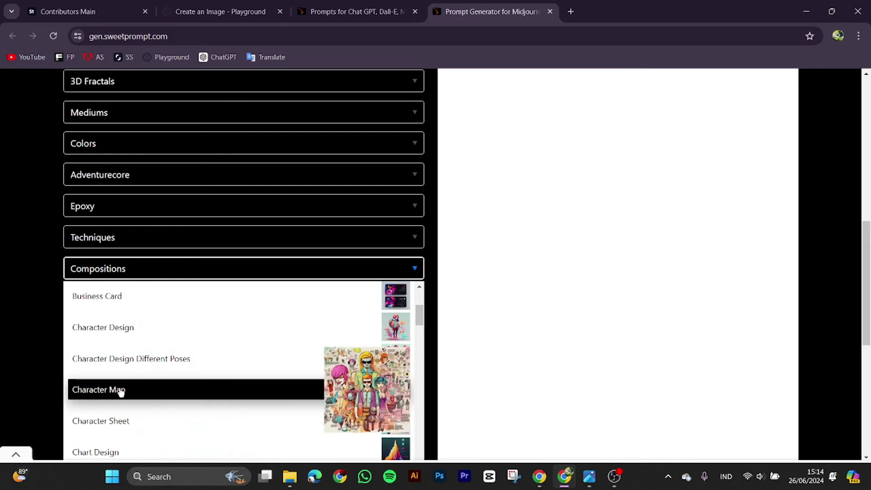
{"action": "scroll", "coordinate": [121, 360], "scroll_direction": "down", "scroll_amount": 2}
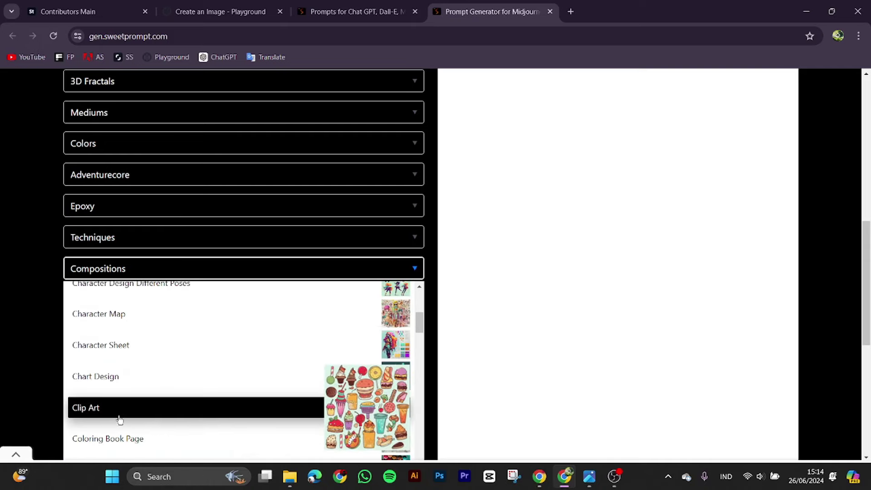
{"action": "scroll", "coordinate": [129, 321], "scroll_direction": "down", "scroll_amount": 2}
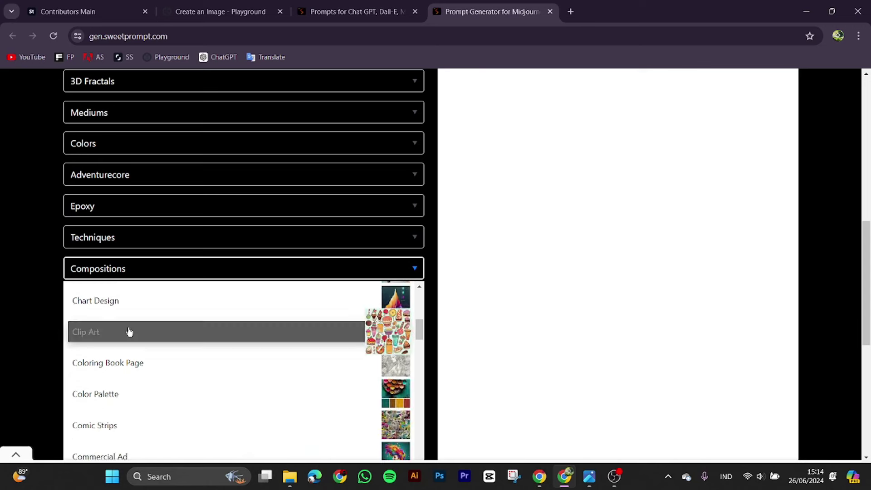
{"action": "scroll", "coordinate": [128, 331], "scroll_direction": "up", "scroll_amount": 2}
{"action": "left_click", "coordinate": [106, 316]}
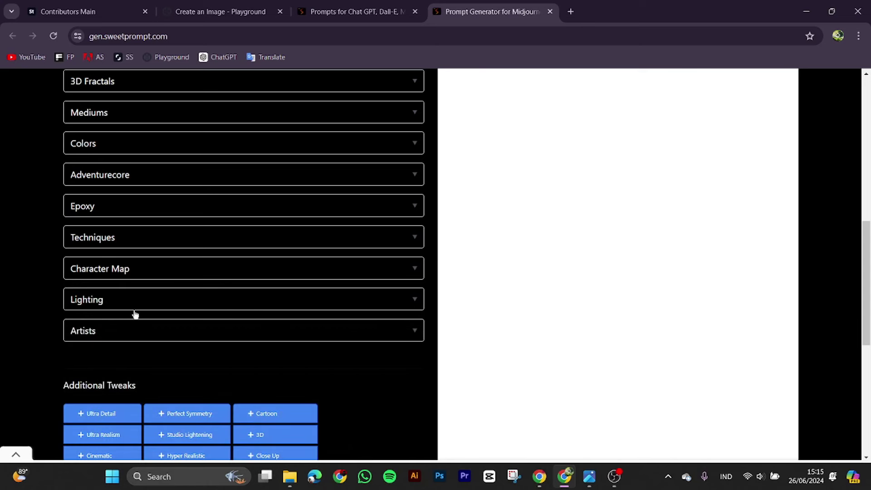
{"action": "scroll", "coordinate": [134, 313], "scroll_direction": "up", "scroll_amount": 2}
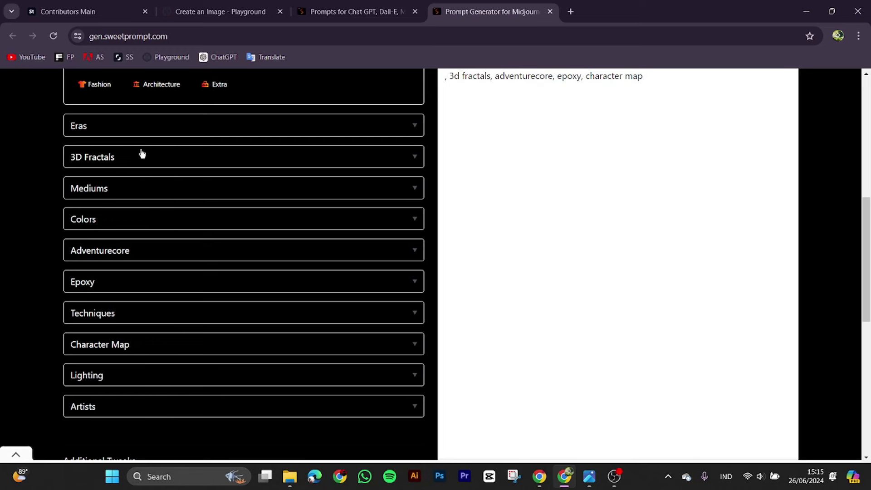
{"action": "left_click", "coordinate": [142, 128]}
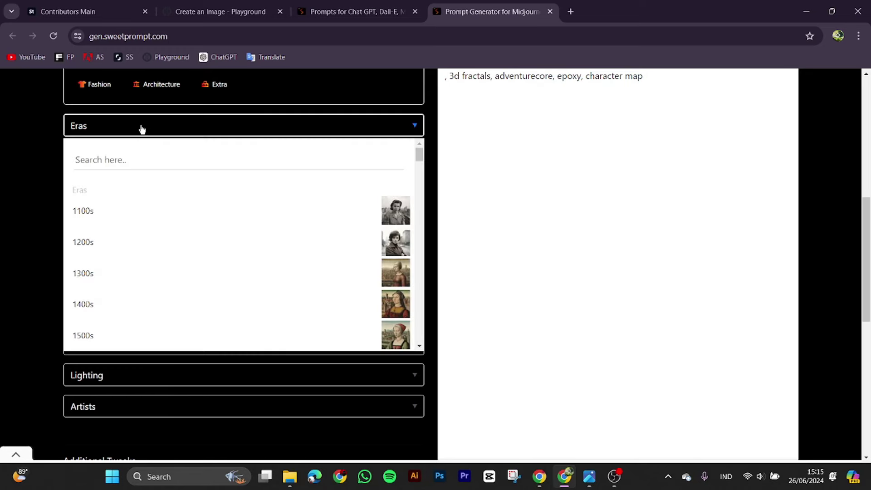
{"action": "left_click", "coordinate": [142, 128]}
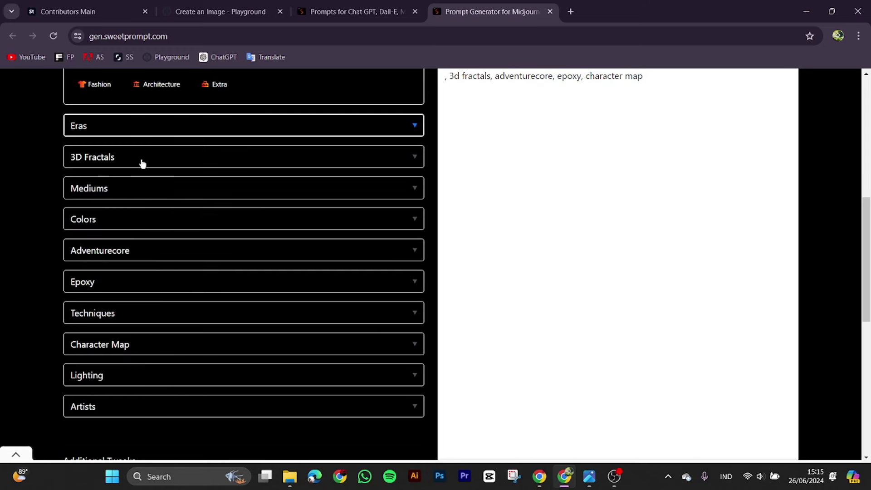
{"action": "left_click", "coordinate": [136, 289]}
{"action": "left_click", "coordinate": [131, 287]}
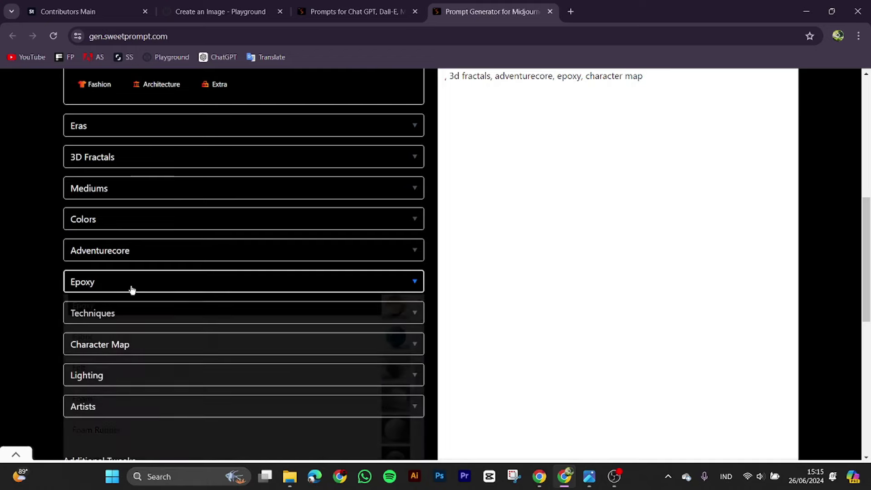
Browse the available techniques and add Patch Quilling to the prompt
{"action": "left_click", "coordinate": [129, 317]}
{"action": "scroll", "coordinate": [151, 400], "scroll_direction": "down", "scroll_amount": 5}
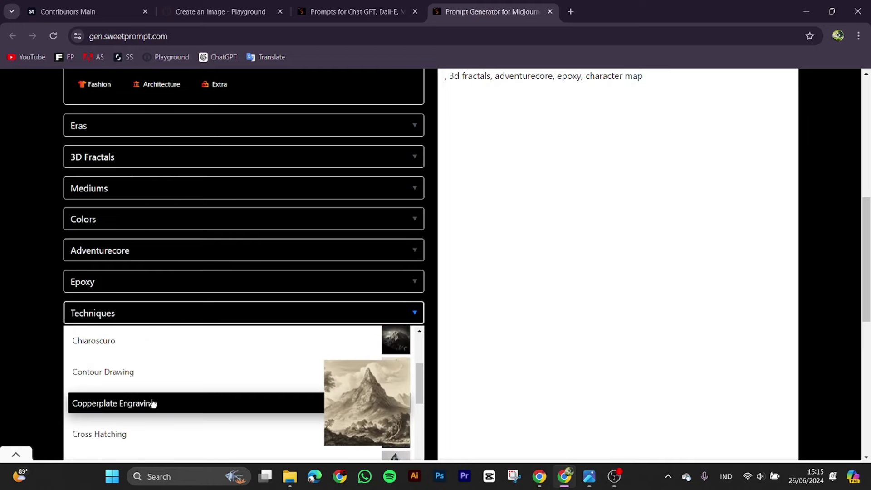
{"action": "scroll", "coordinate": [132, 361], "scroll_direction": "down", "scroll_amount": 5}
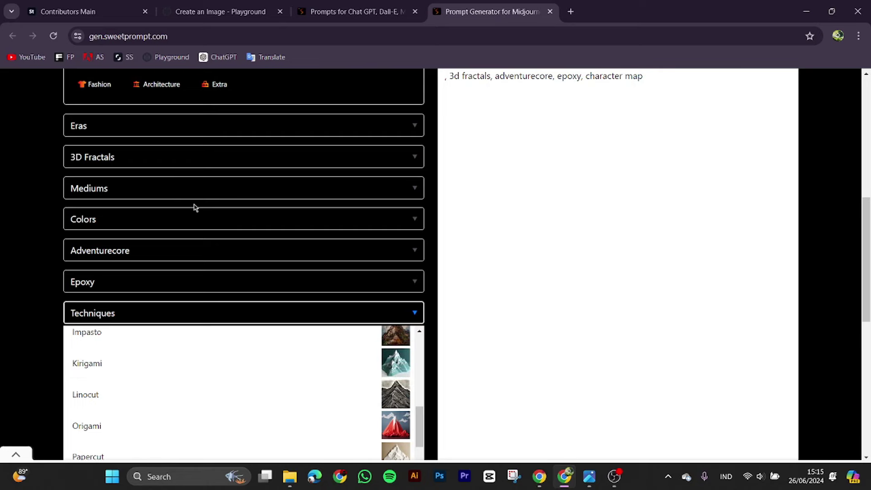
{"action": "scroll", "coordinate": [191, 218], "scroll_direction": "up", "scroll_amount": 2}
{"action": "scroll", "coordinate": [189, 230], "scroll_direction": "down", "scroll_amount": 4}
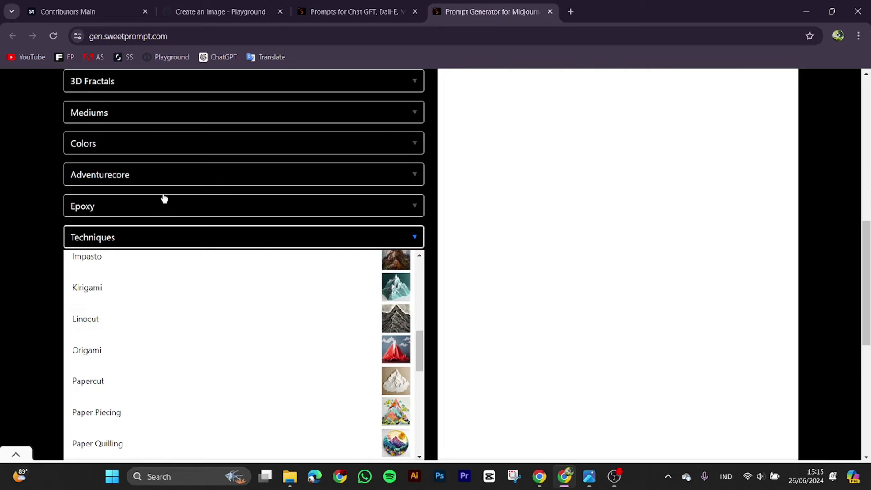
{"action": "scroll", "coordinate": [219, 398], "scroll_direction": "down", "scroll_amount": 2}
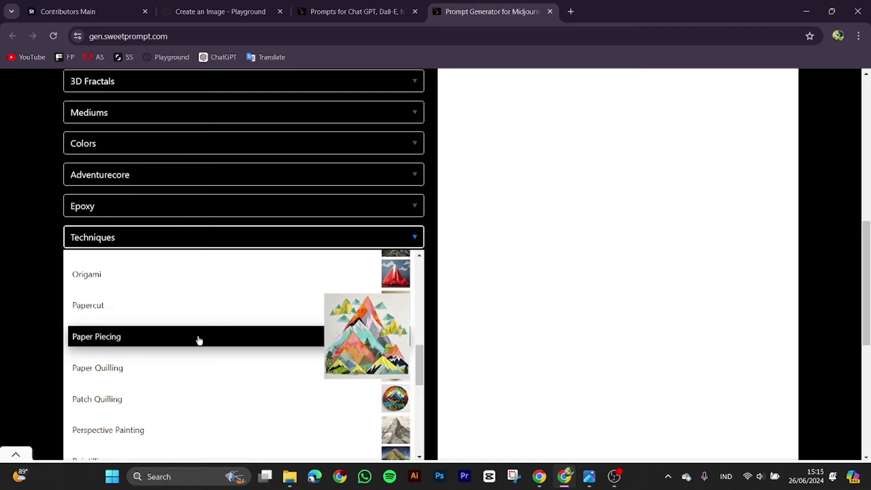
{"action": "scroll", "coordinate": [196, 340], "scroll_direction": "down", "scroll_amount": 6}
{"action": "scroll", "coordinate": [171, 349], "scroll_direction": "up", "scroll_amount": 6}
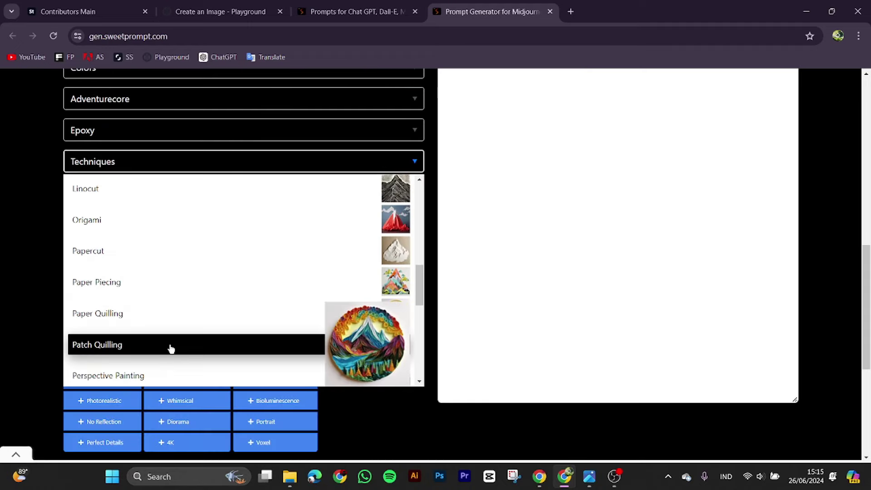
{"action": "left_click", "coordinate": [170, 348]}
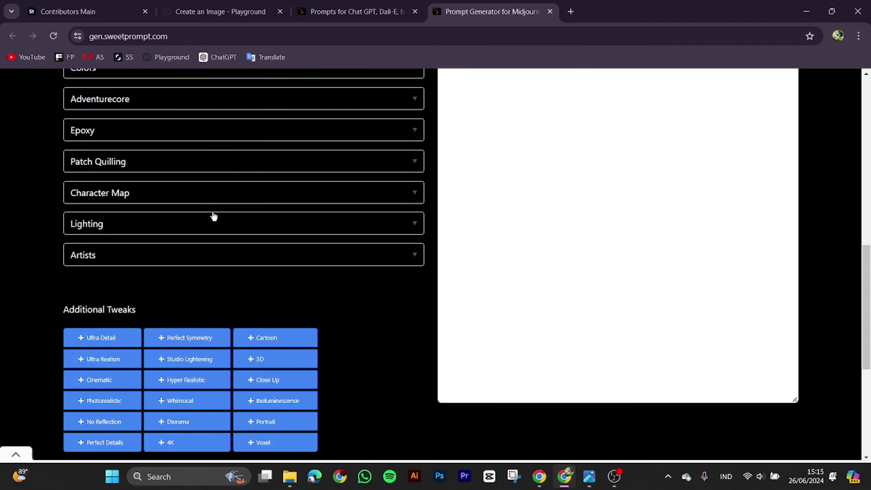
Browse the available digital art styles and add Realistic Art to the prompt
{"action": "scroll", "coordinate": [175, 298], "scroll_direction": "up", "scroll_amount": 5}
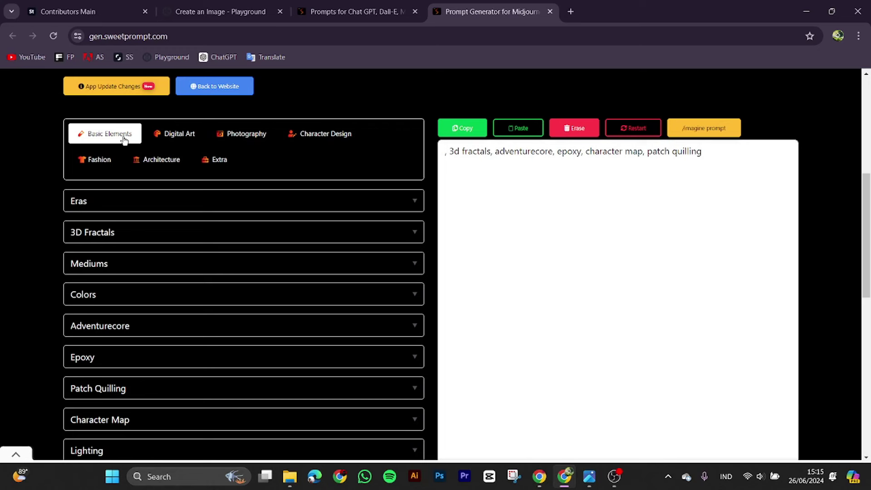
{"action": "left_click", "coordinate": [184, 136]}
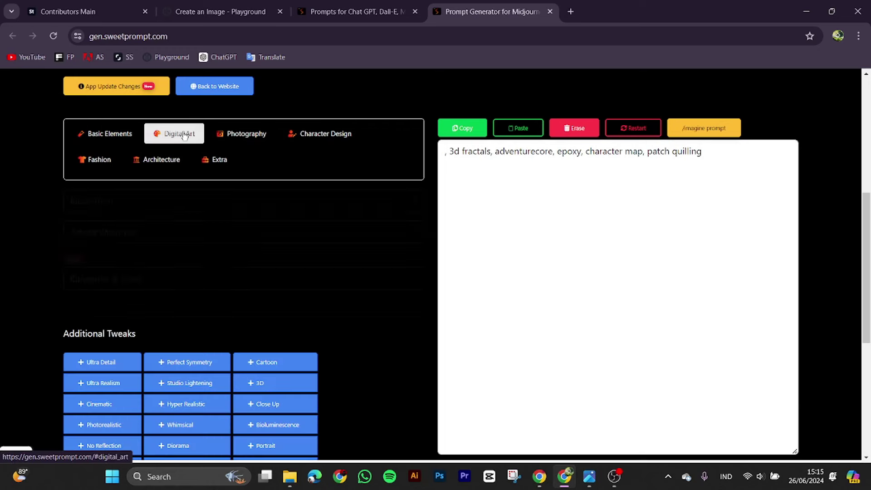
{"action": "left_click", "coordinate": [193, 203]}
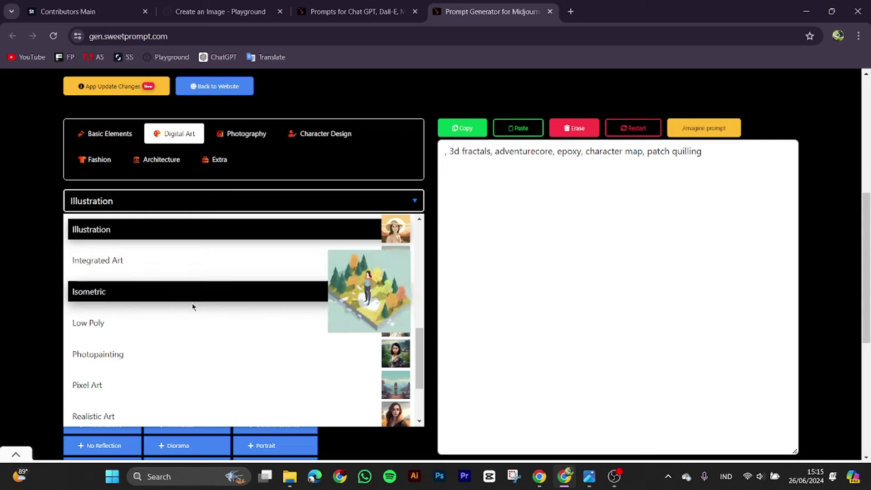
{"action": "scroll", "coordinate": [193, 317], "scroll_direction": "down", "scroll_amount": 4}
{"action": "scroll", "coordinate": [193, 319], "scroll_direction": "down", "scroll_amount": 3}
{"action": "scroll", "coordinate": [168, 249], "scroll_direction": "up", "scroll_amount": 4}
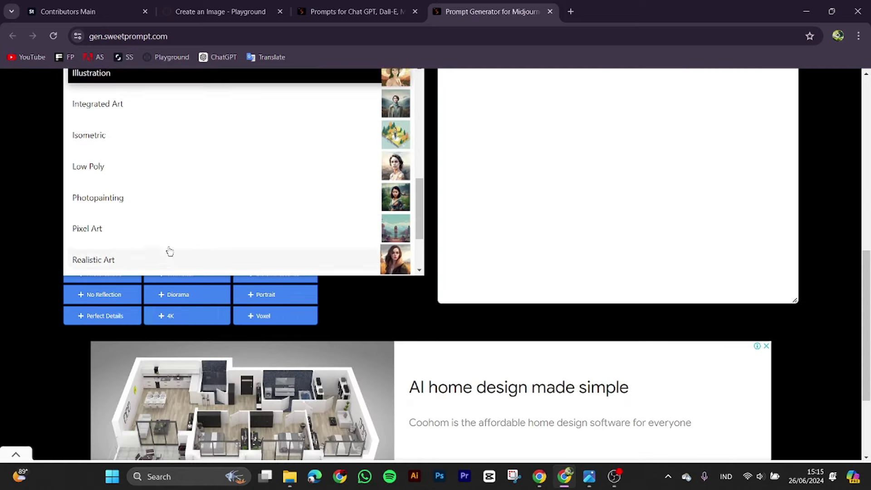
{"action": "scroll", "coordinate": [168, 237], "scroll_direction": "down", "scroll_amount": 2}
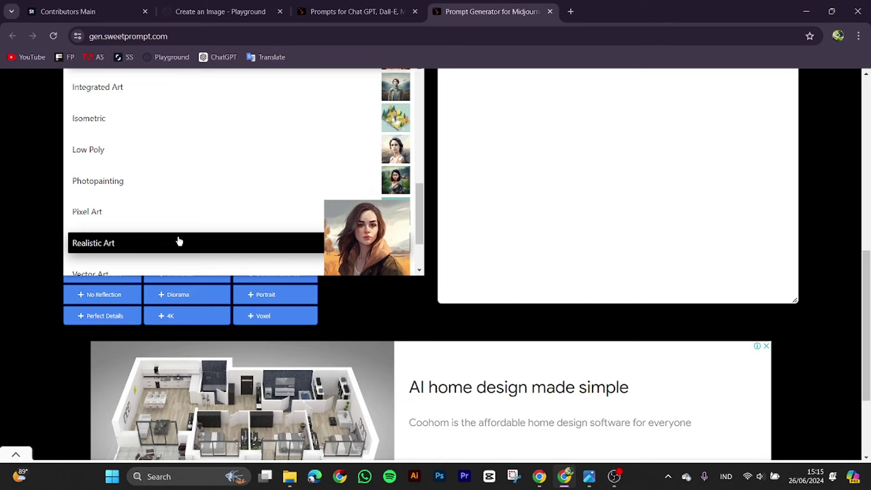
{"action": "left_click", "coordinate": [179, 242]}
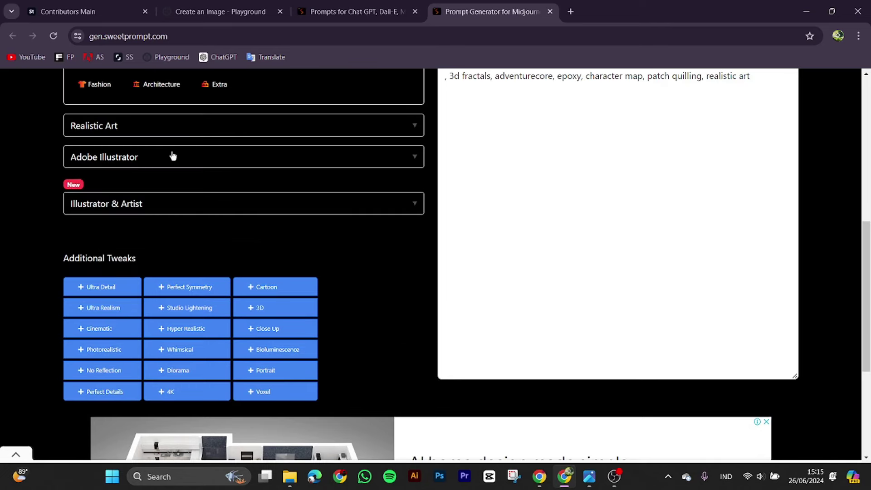
Add Adobe Photoshop to the prompt as the digital art software
{"action": "left_click", "coordinate": [172, 166]}
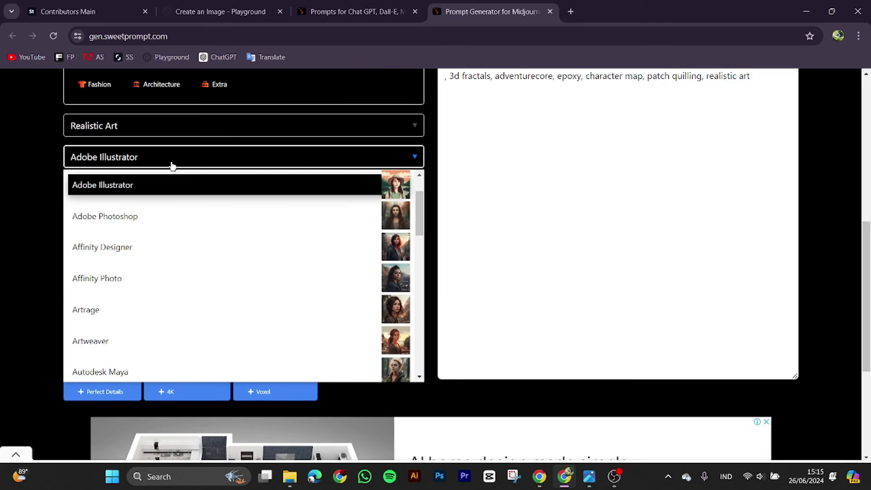
{"action": "left_click", "coordinate": [165, 221]}
{"action": "scroll", "coordinate": [195, 244], "scroll_direction": "up", "scroll_amount": 2}
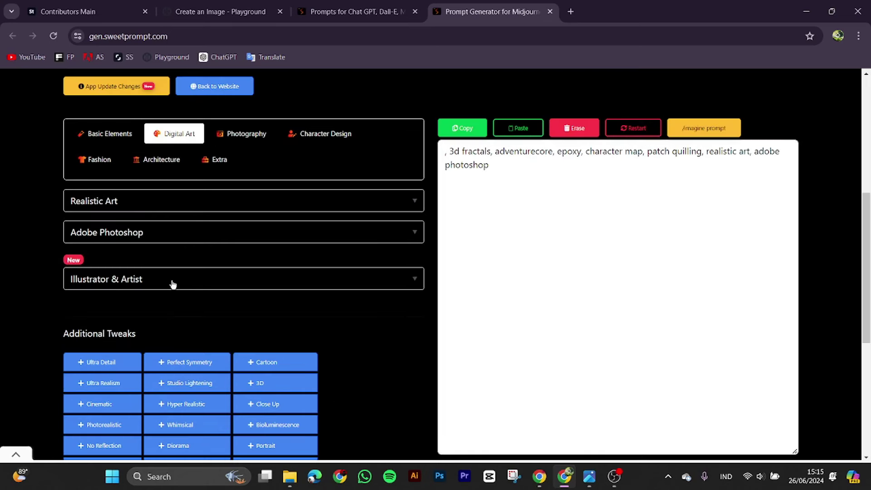
Browse the illustrators and artists offered for digital art
{"action": "left_click", "coordinate": [216, 284]}
{"action": "scroll", "coordinate": [245, 376], "scroll_direction": "down", "scroll_amount": 5}
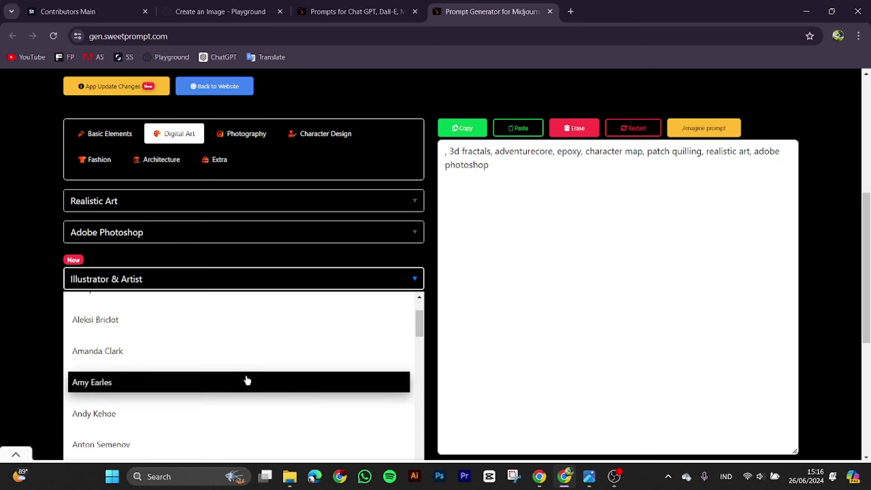
{"action": "scroll", "coordinate": [248, 381], "scroll_direction": "down", "scroll_amount": 8}
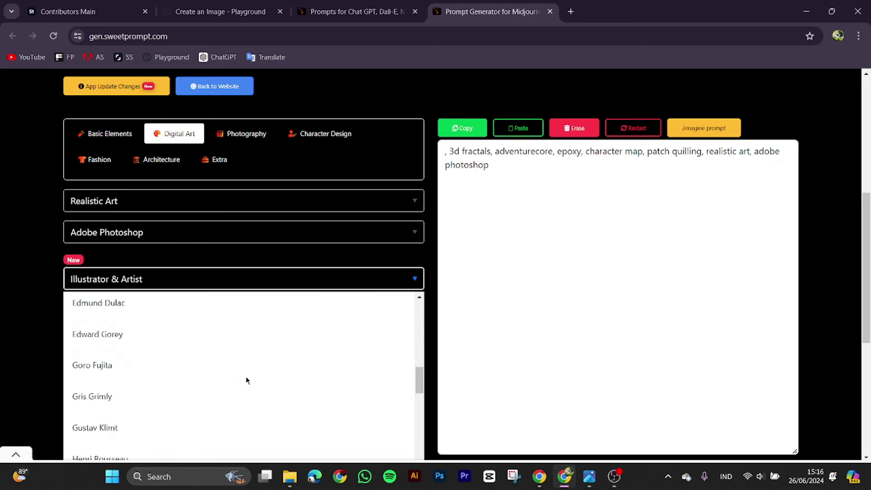
{"action": "scroll", "coordinate": [241, 373], "scroll_direction": "up", "scroll_amount": 12}
{"action": "left_click", "coordinate": [236, 253]}
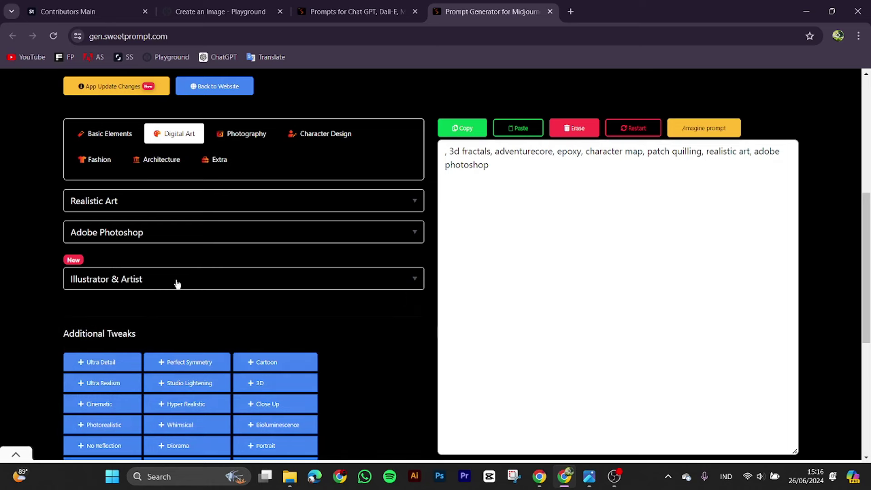
Browse the character design options and add African American to the prompt as the character
{"action": "left_click", "coordinate": [339, 135]}
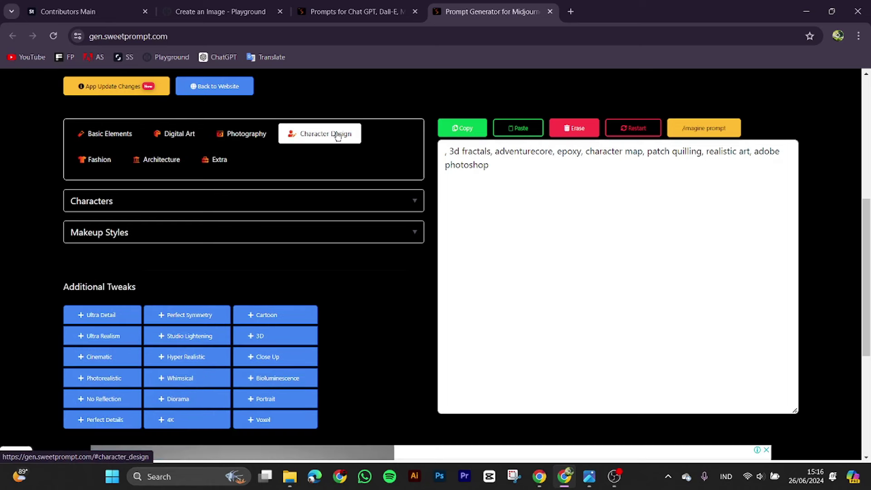
{"action": "left_click", "coordinate": [282, 234]}
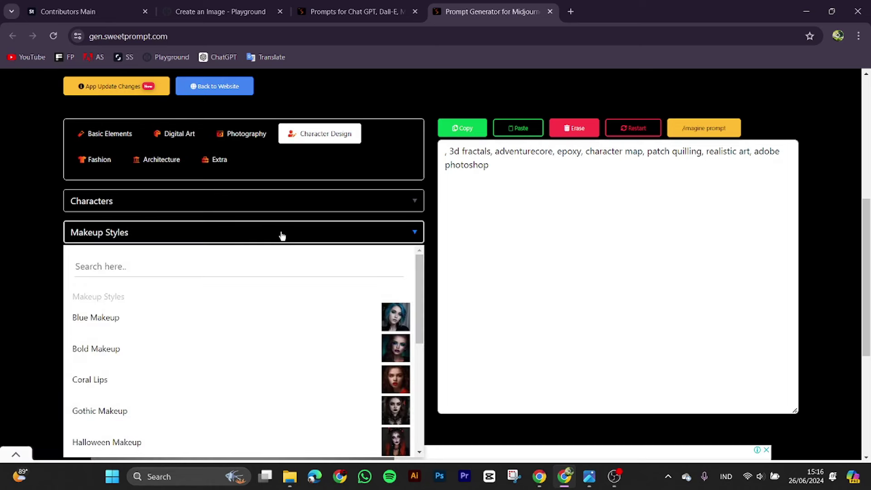
{"action": "left_click", "coordinate": [271, 200]}
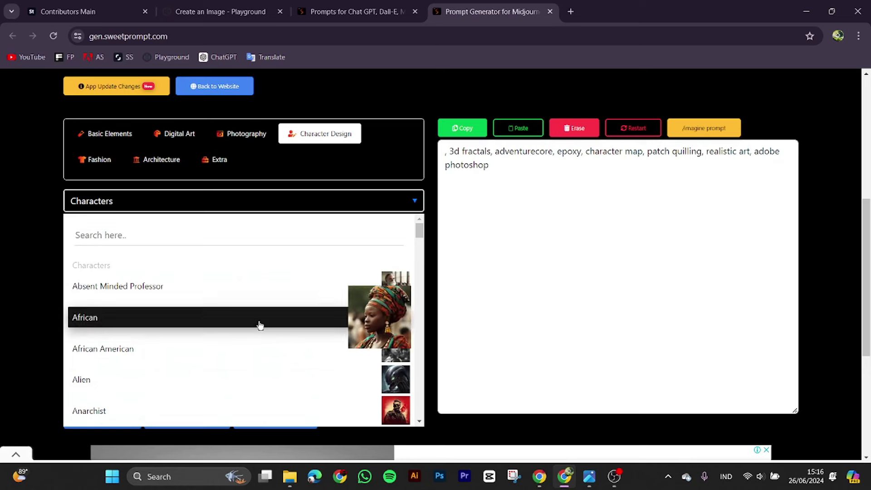
{"action": "scroll", "coordinate": [229, 331], "scroll_direction": "down", "scroll_amount": 2}
{"action": "scroll", "coordinate": [189, 331], "scroll_direction": "up", "scroll_amount": 2}
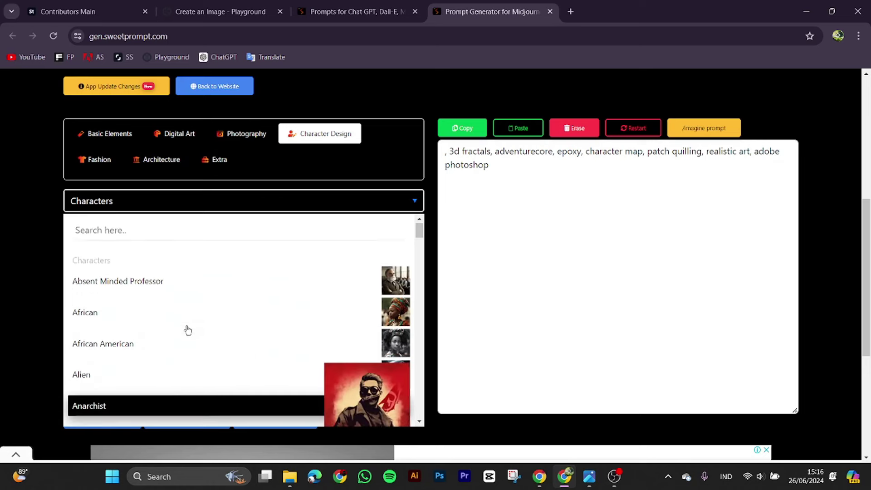
{"action": "scroll", "coordinate": [186, 327], "scroll_direction": "down", "scroll_amount": 2}
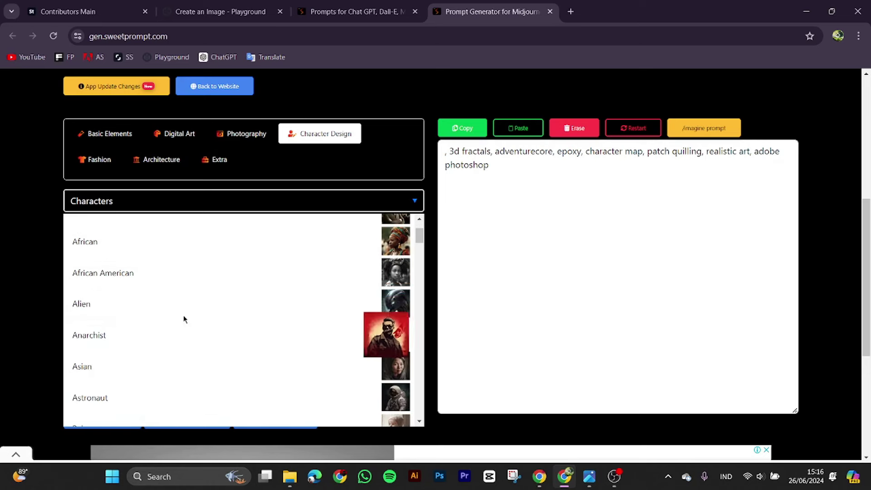
{"action": "left_click", "coordinate": [177, 281]}
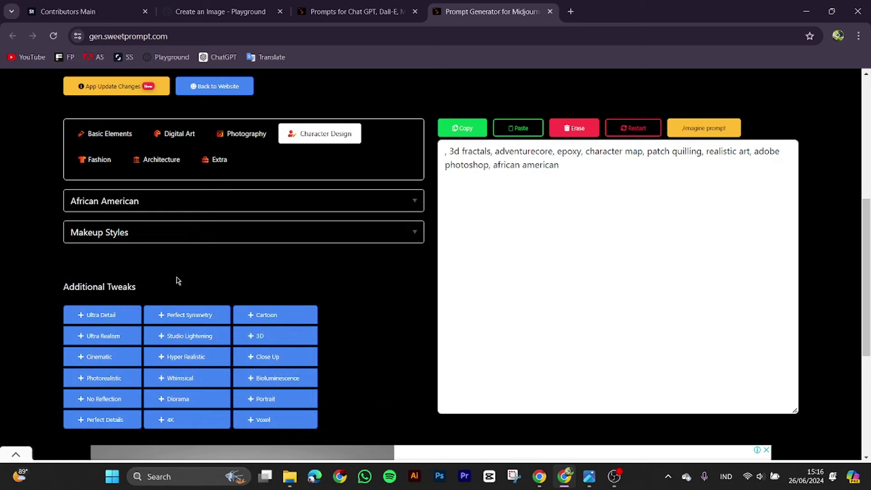
Browse the fashion options, including the aesthetics and the available fashion designers
{"action": "left_click", "coordinate": [134, 167]}
{"action": "left_click", "coordinate": [84, 165]}
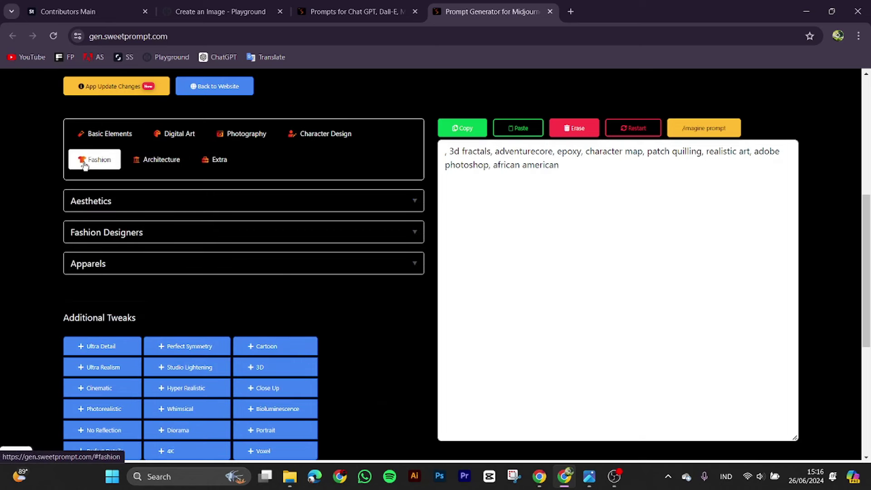
{"action": "left_click", "coordinate": [120, 201]}
{"action": "left_click", "coordinate": [120, 201]}
{"action": "left_click", "coordinate": [118, 231]}
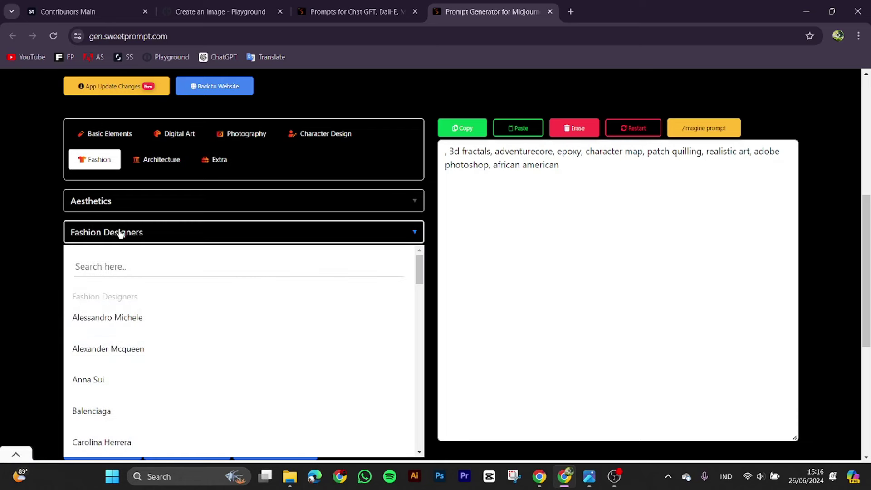
{"action": "scroll", "coordinate": [138, 336], "scroll_direction": "down", "scroll_amount": 2}
{"action": "scroll", "coordinate": [140, 340], "scroll_direction": "down", "scroll_amount": 3}
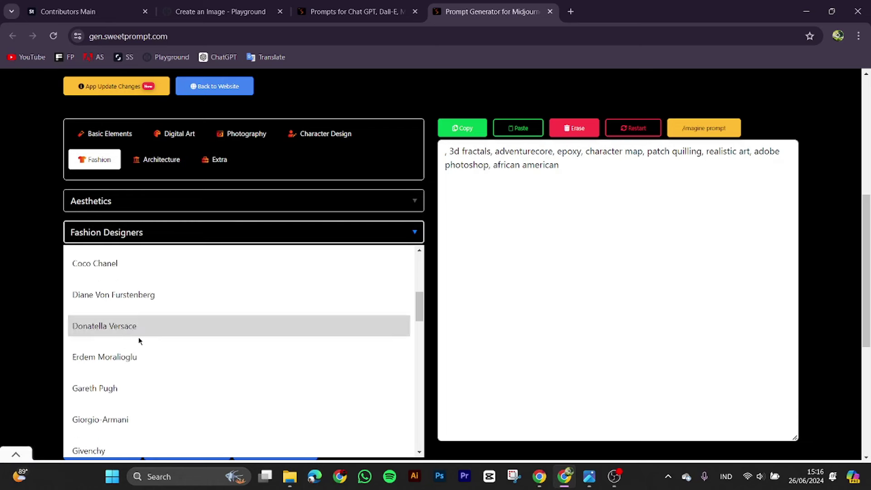
{"action": "scroll", "coordinate": [145, 277], "scroll_direction": "up", "scroll_amount": 5}
{"action": "left_click", "coordinate": [178, 235]}
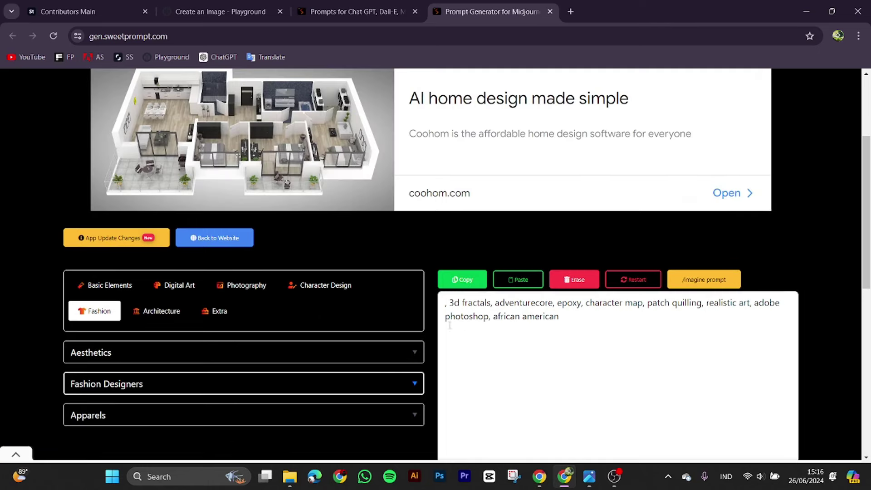
Insert "background design" at the start of the prompt, before "3d fractals", and check the complete prompt text
{"action": "left_click", "coordinate": [445, 304]}
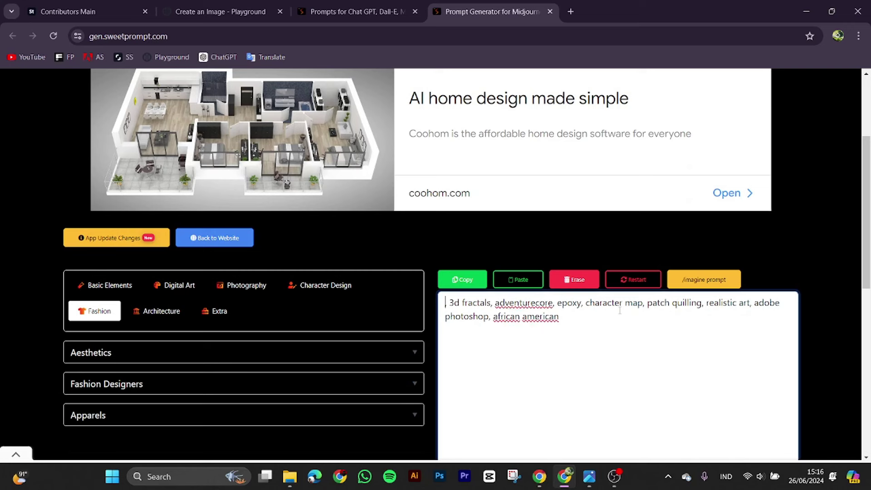
{"action": "type", "text": "background d"}
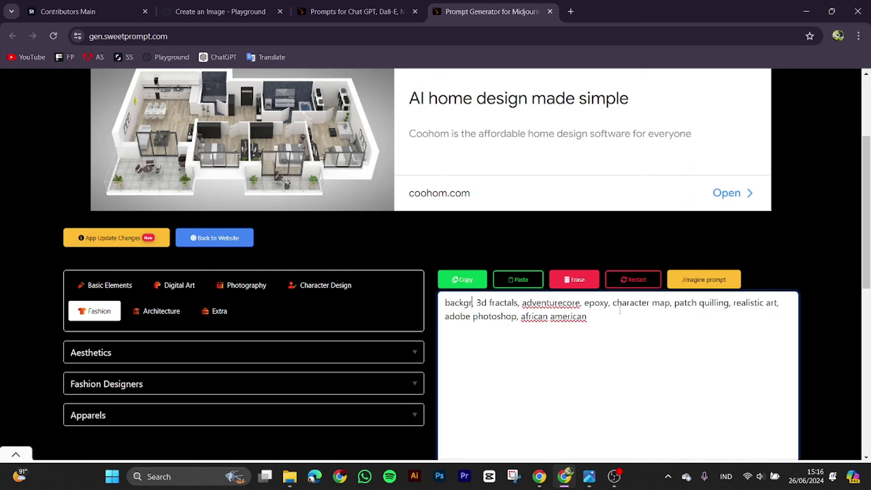
{"action": "type", "text": "es"}
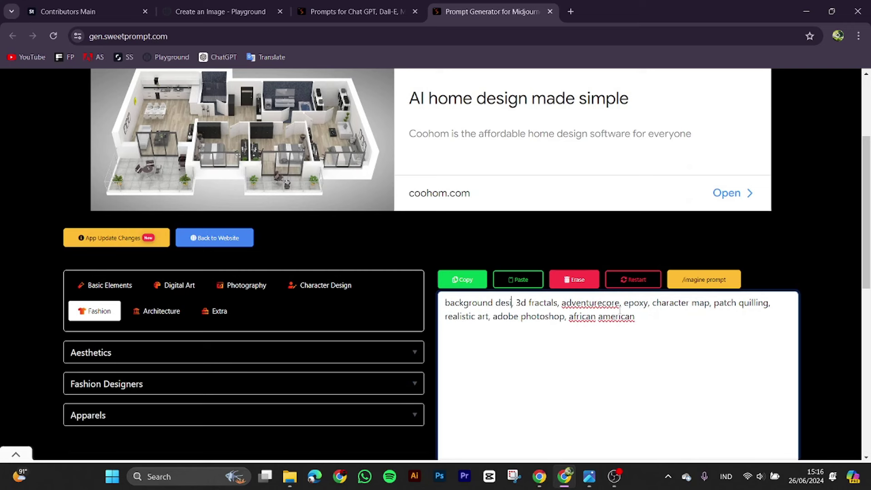
{"action": "type", "text": "ign"}
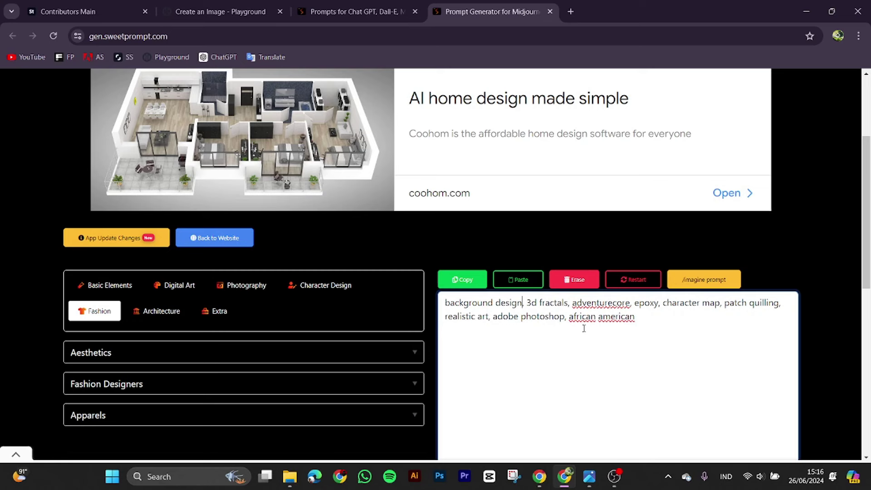
{"action": "scroll", "coordinate": [551, 328], "scroll_direction": "down", "scroll_amount": 2}
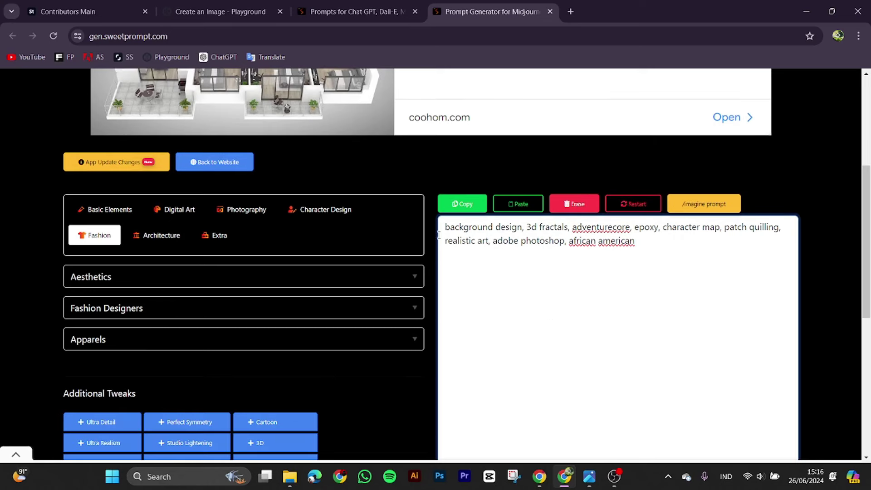
{"action": "left_click_drag", "start_coordinate": [446, 228], "coordinate": [658, 257]}
{"action": "left_click", "coordinate": [659, 253]}
{"action": "scroll", "coordinate": [633, 253], "scroll_direction": "down", "scroll_amount": 2}
{"action": "scroll", "coordinate": [633, 253], "scroll_direction": "up", "scroll_amount": 3}
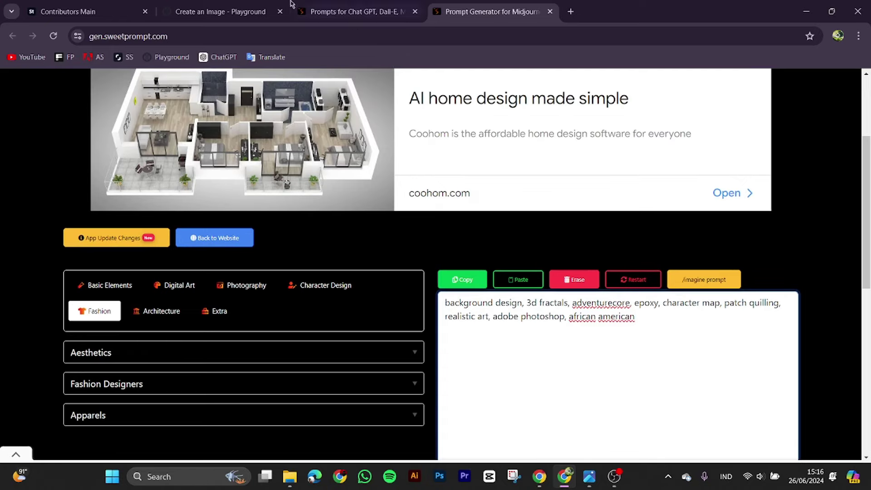
Switch from the prompt generator to Playground's image creation page
{"action": "left_click", "coordinate": [223, 10]}
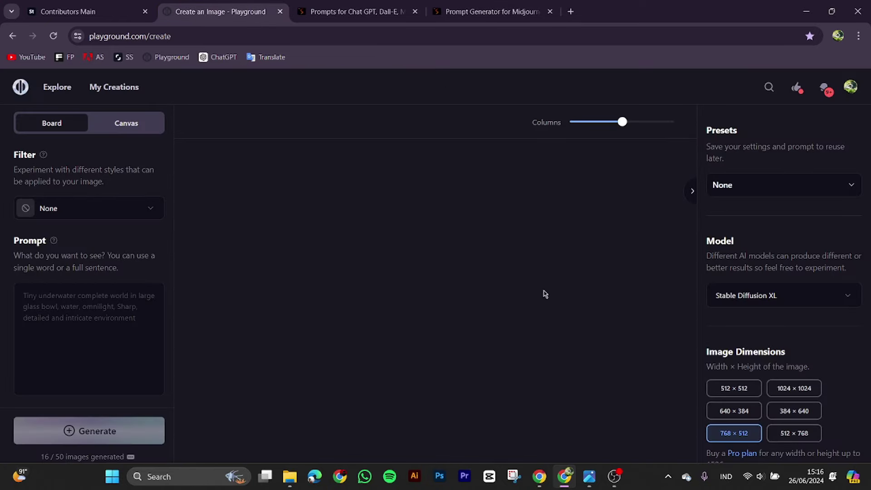
{"action": "left_click", "coordinate": [483, 10]}
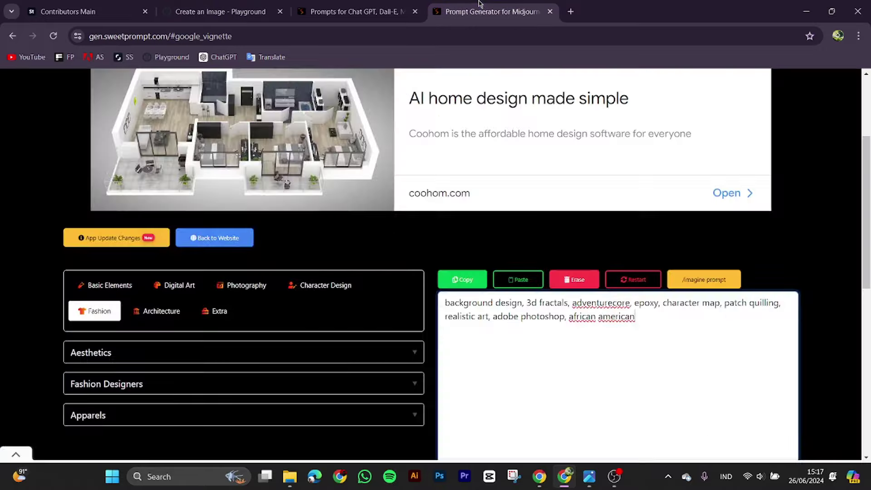
{"action": "left_click", "coordinate": [485, 319]}
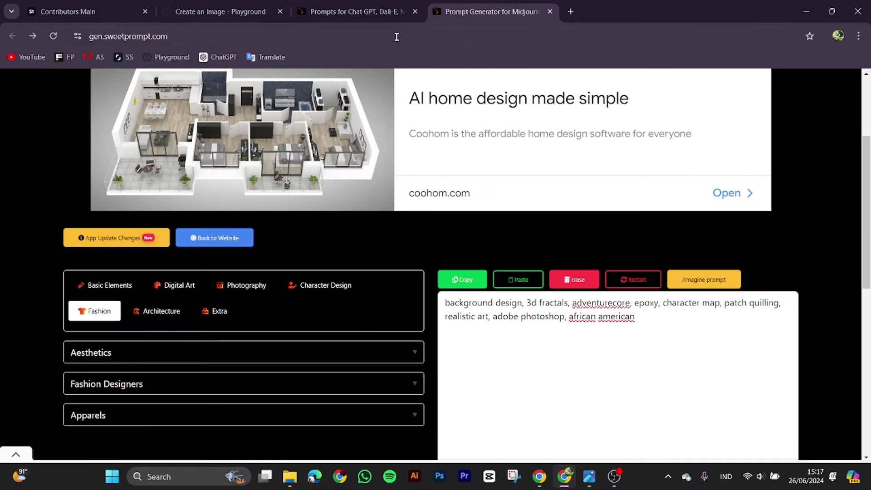
{"action": "left_click", "coordinate": [223, 12]}
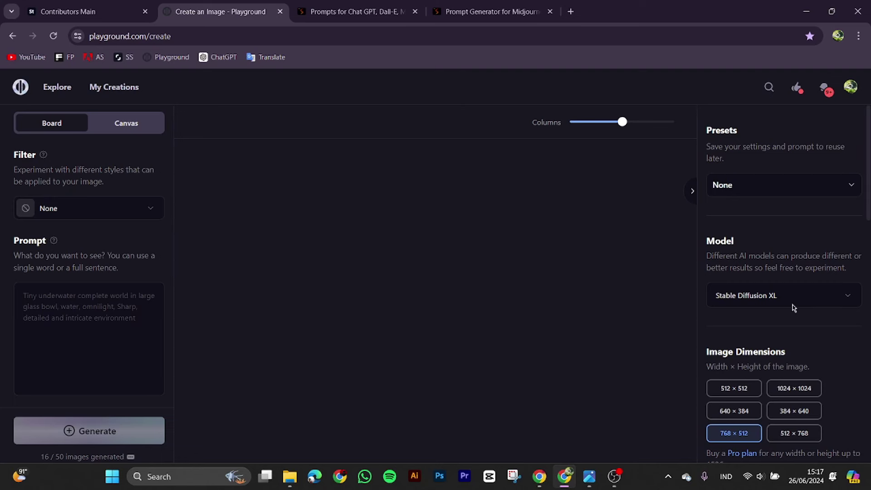
Set the preset to None and the model to Stable Diffusion XL
{"action": "left_click", "coordinate": [762, 186]}
{"action": "left_click", "coordinate": [753, 167]}
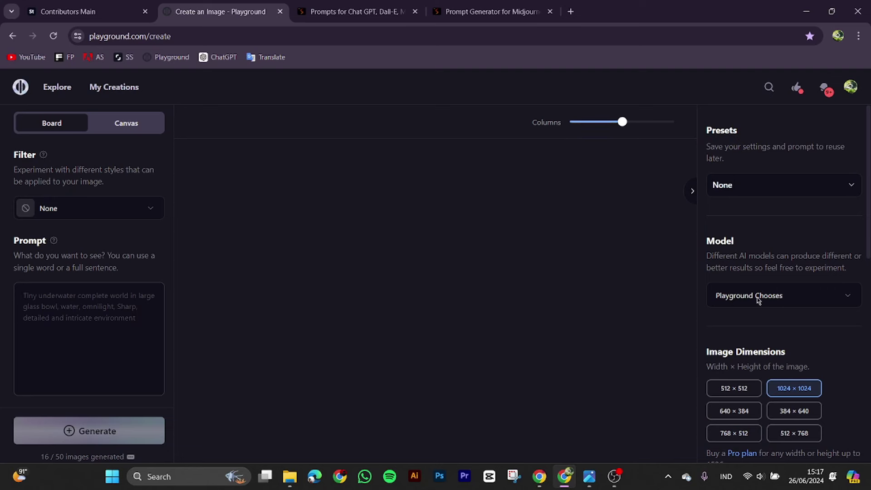
{"action": "left_click", "coordinate": [758, 297]}
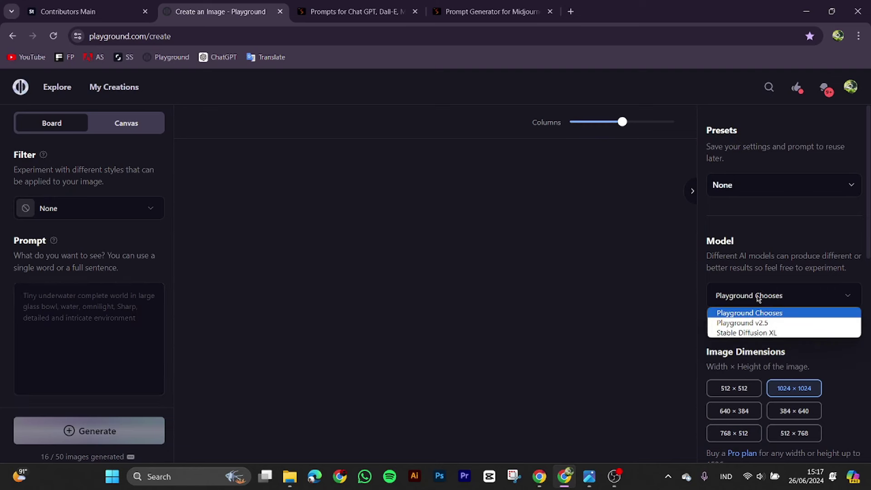
{"action": "left_click", "coordinate": [758, 335]}
Set the image dimensions to 768 × 512
{"action": "scroll", "coordinate": [757, 336], "scroll_direction": "down", "scroll_amount": 2}
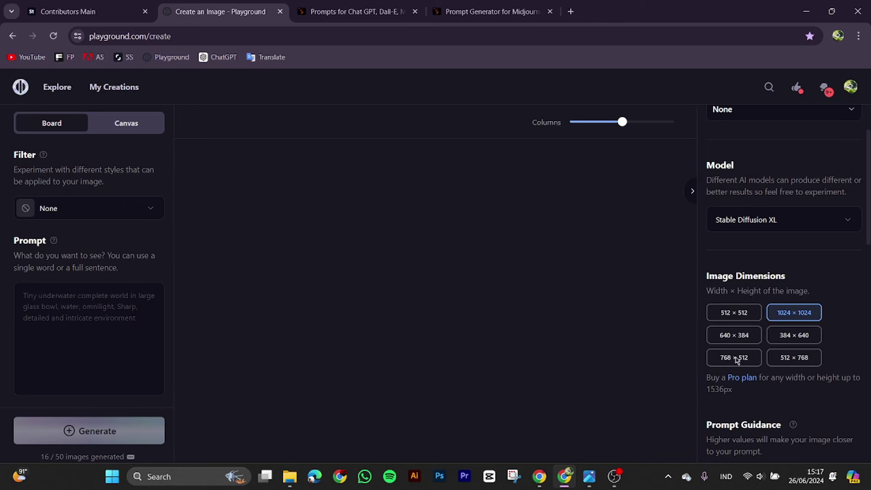
{"action": "left_click", "coordinate": [744, 361]}
{"action": "scroll", "coordinate": [783, 382], "scroll_direction": "down", "scroll_amount": 5}
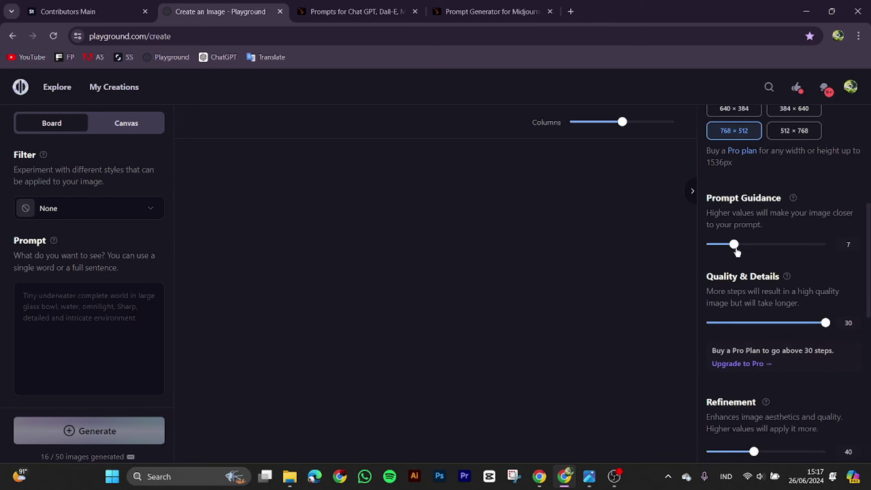
Set Prompt Guidance to 10 and Refinement to 100
{"action": "left_click_drag", "start_coordinate": [731, 245], "coordinate": [748, 251]}
{"action": "scroll", "coordinate": [766, 350], "scroll_direction": "down", "scroll_amount": 3}
{"action": "left_click_drag", "start_coordinate": [754, 301], "coordinate": [826, 302]}
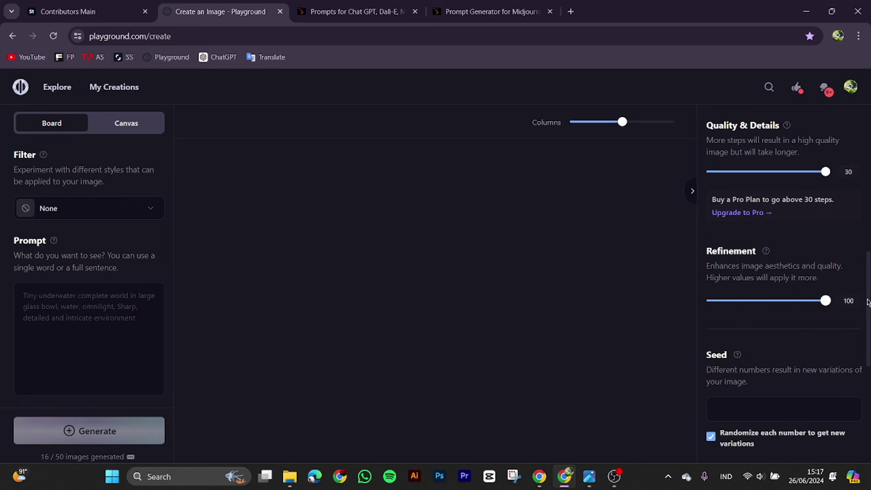
Set the number of images to generate to 4
{"action": "scroll", "coordinate": [797, 361], "scroll_direction": "down", "scroll_amount": 1}
{"action": "scroll", "coordinate": [798, 361], "scroll_direction": "down", "scroll_amount": 5}
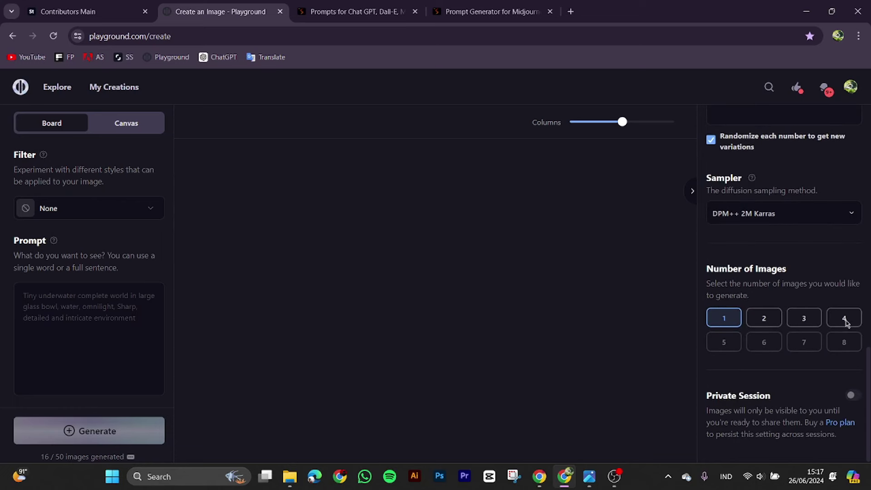
{"action": "left_click", "coordinate": [845, 319]}
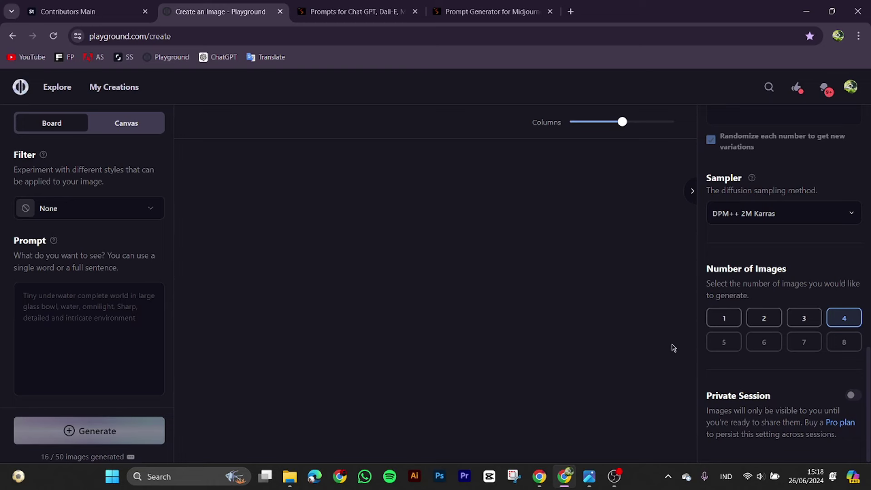
Examine the available filter styles and the prompt section
{"action": "left_click", "coordinate": [88, 213]}
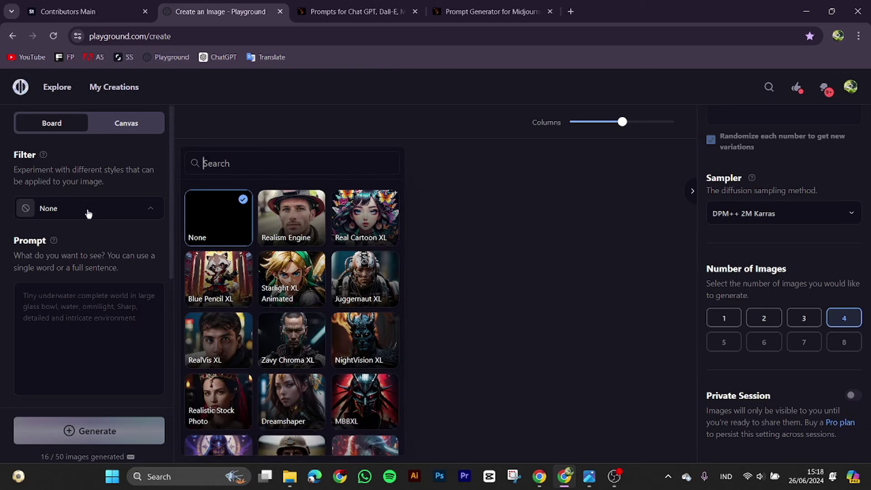
{"action": "left_click", "coordinate": [94, 243]}
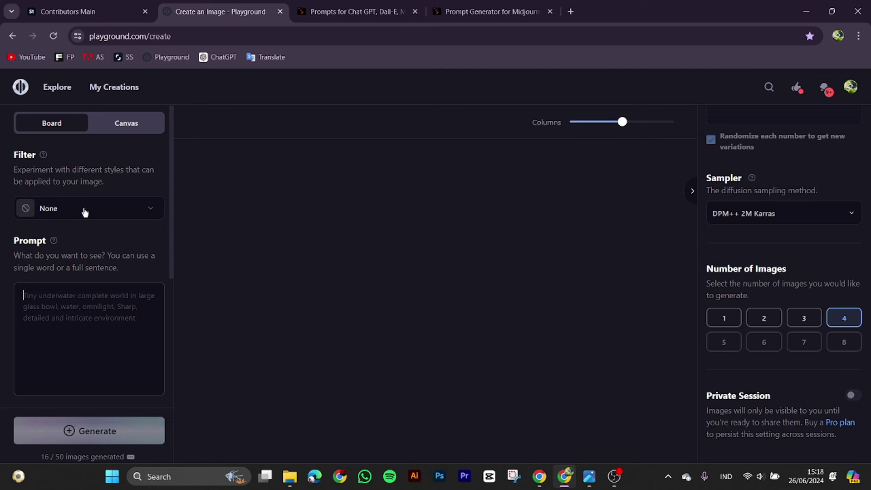
{"action": "scroll", "coordinate": [75, 241], "scroll_direction": "down", "scroll_amount": 2}
{"action": "left_click", "coordinate": [77, 242]}
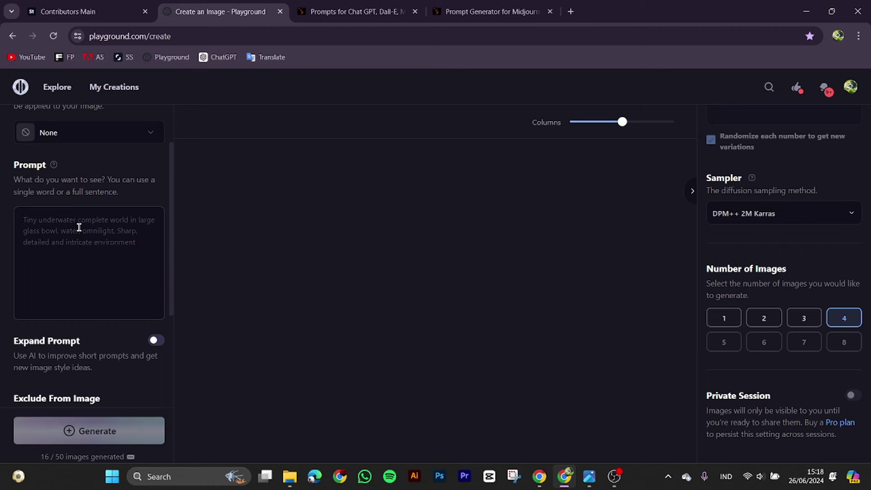
Copy the complete prompt from Sweet Prompt's generator and paste it into Playground's prompt field
{"action": "left_click", "coordinate": [487, 11]}
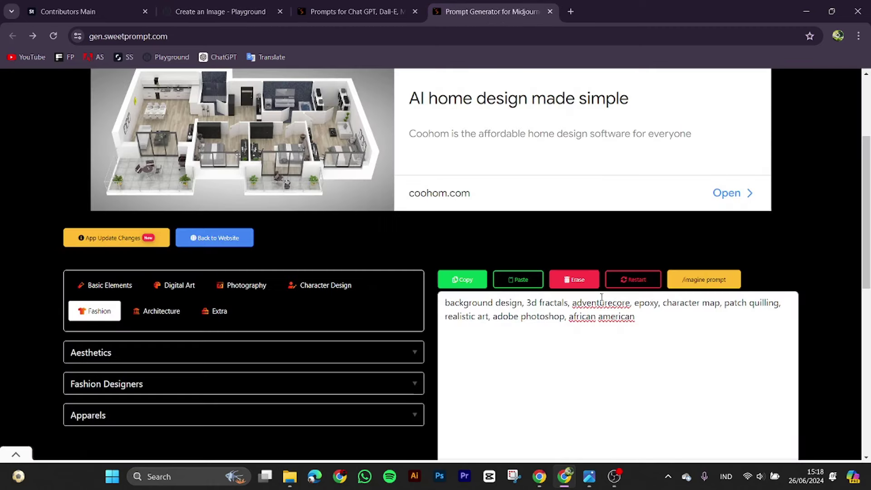
{"action": "left_click", "coordinate": [455, 288]}
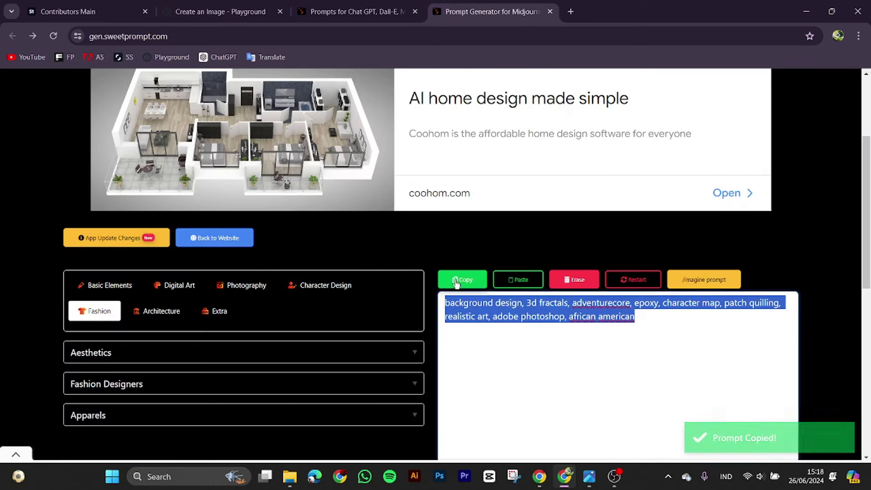
{"action": "left_click", "coordinate": [216, 4]}
{"action": "left_click", "coordinate": [96, 241]}
{"action": "key", "text": "ctrl+v"}
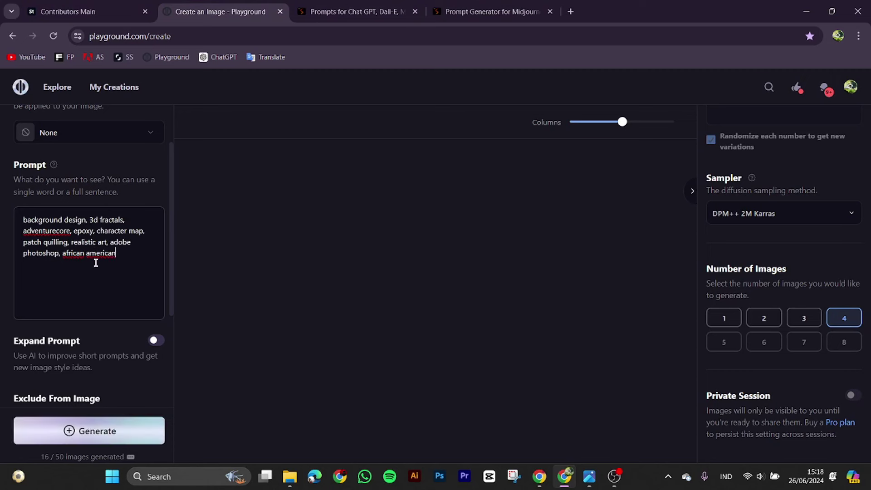
Generate the images from the pasted prompt and check the dimension and model settings
{"action": "left_click", "coordinate": [117, 435]}
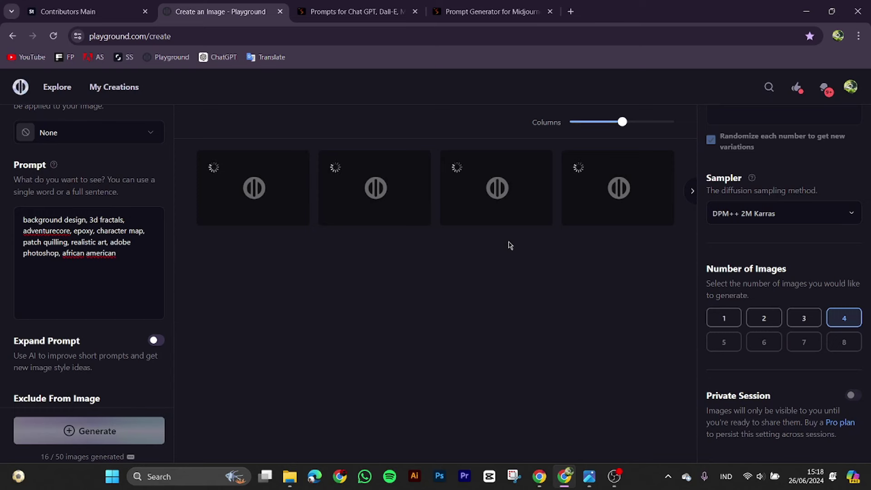
{"action": "scroll", "coordinate": [742, 268], "scroll_direction": "up", "scroll_amount": 8}
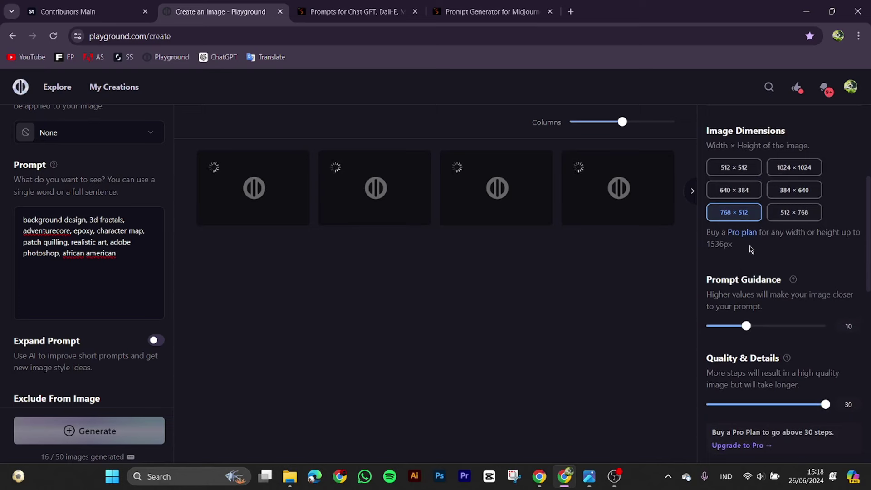
{"action": "scroll", "coordinate": [751, 247], "scroll_direction": "up", "scroll_amount": 3}
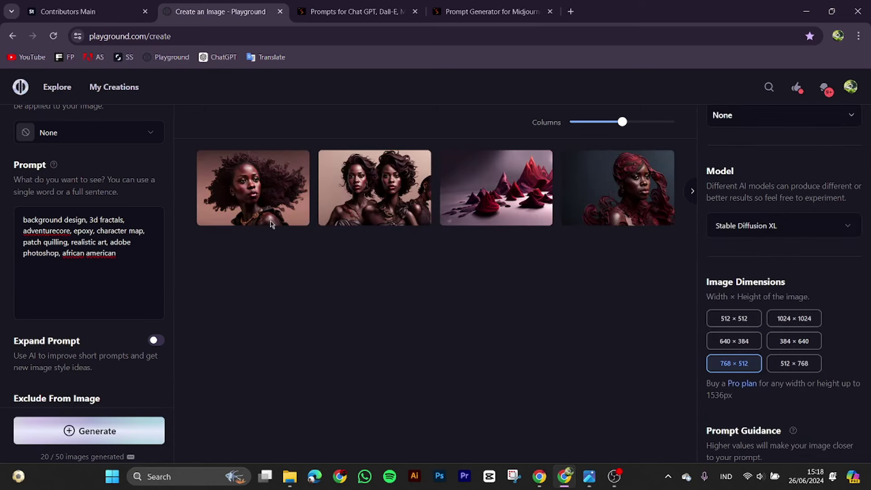
View the four generated images one after another at full size and return to the image board
{"action": "left_click", "coordinate": [245, 198]}
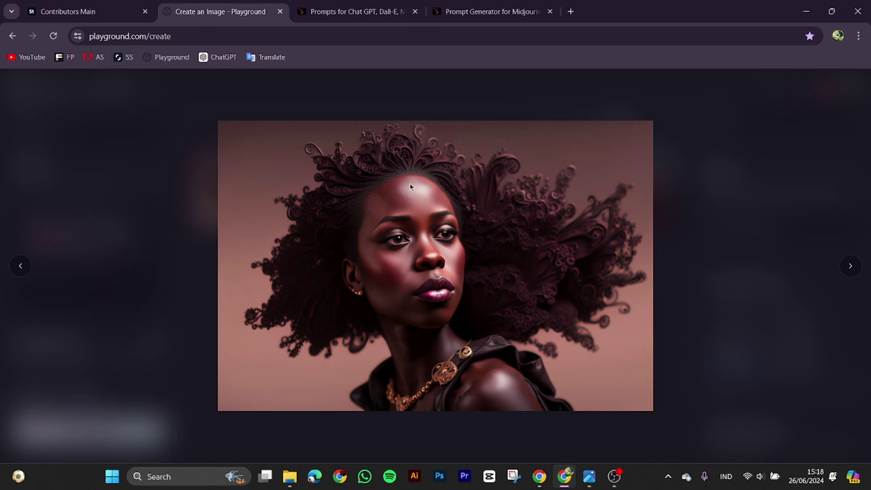
{"action": "left_click", "coordinate": [851, 268]}
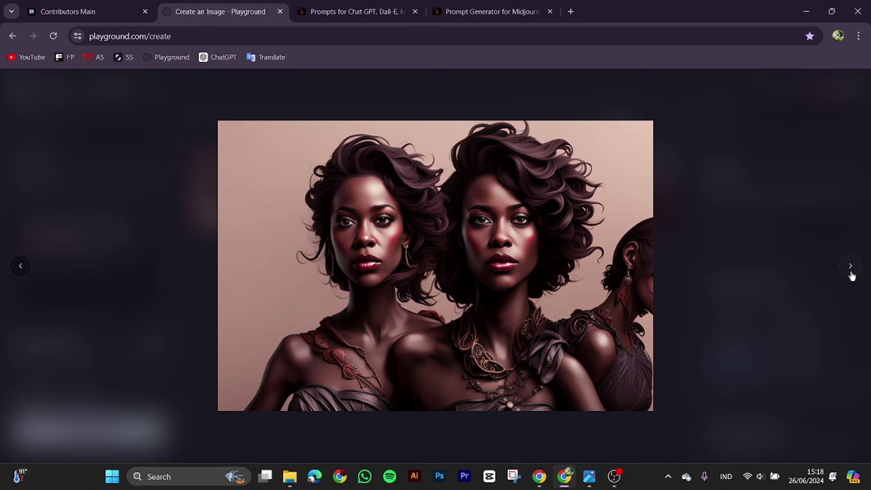
{"action": "left_click", "coordinate": [851, 272]}
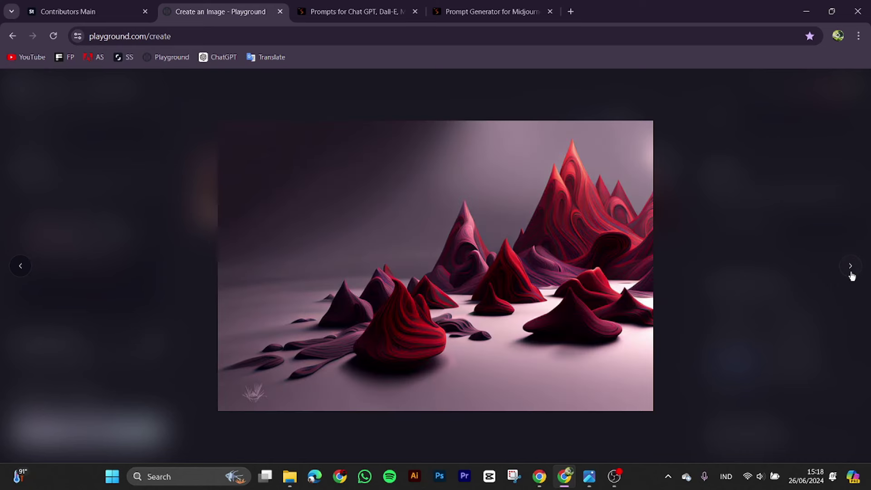
{"action": "left_click", "coordinate": [850, 266]}
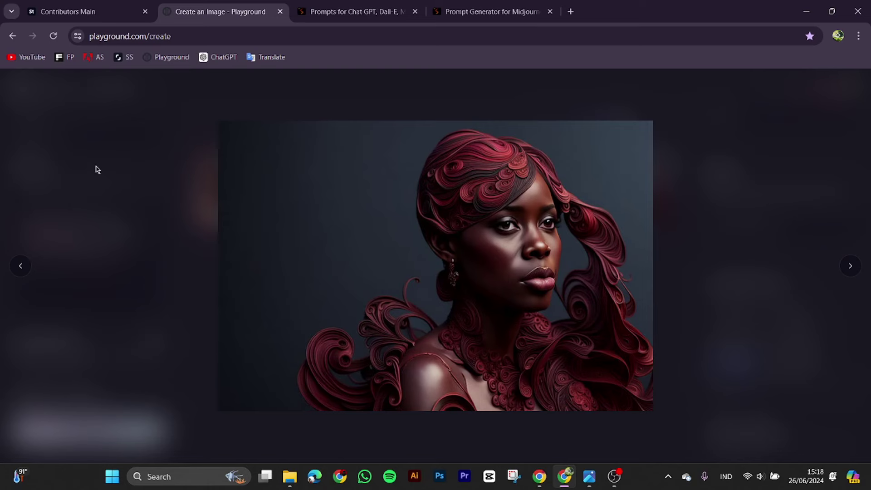
{"action": "left_click", "coordinate": [69, 170]}
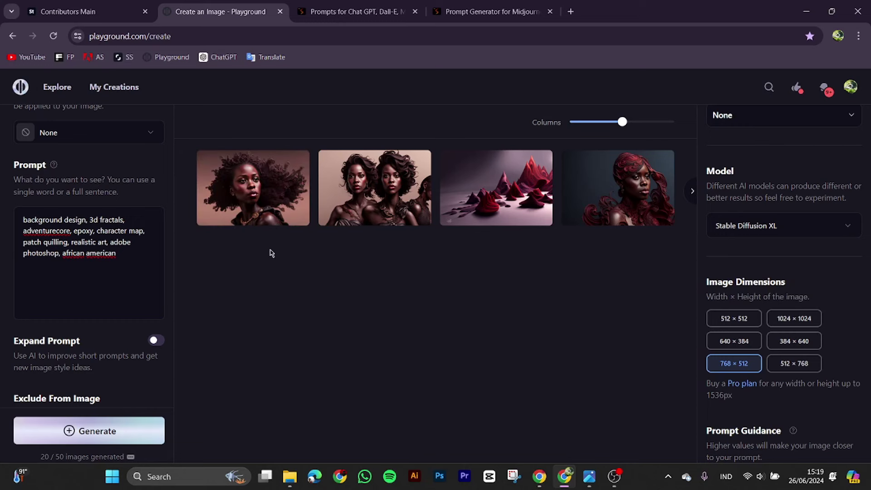
Download the first and fourth generated images
{"action": "left_click", "coordinate": [292, 167]}
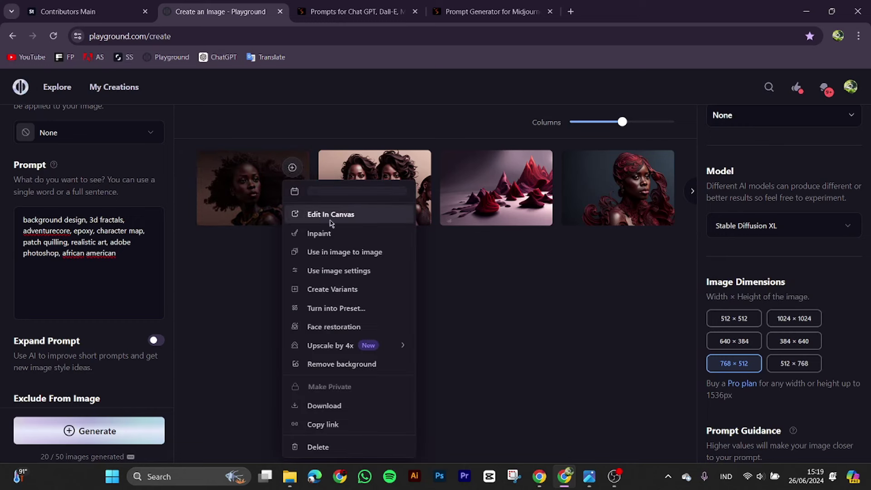
{"action": "left_click", "coordinate": [347, 405]}
{"action": "left_click", "coordinate": [657, 167]}
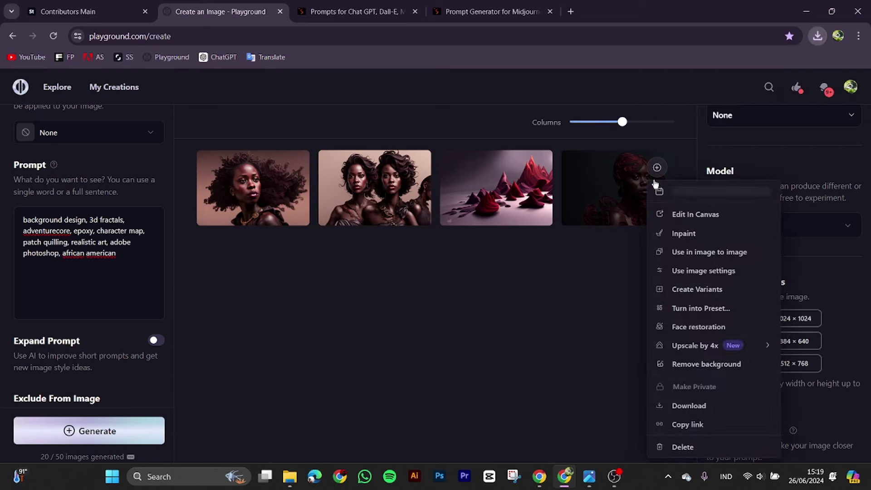
{"action": "left_click", "coordinate": [681, 405]}
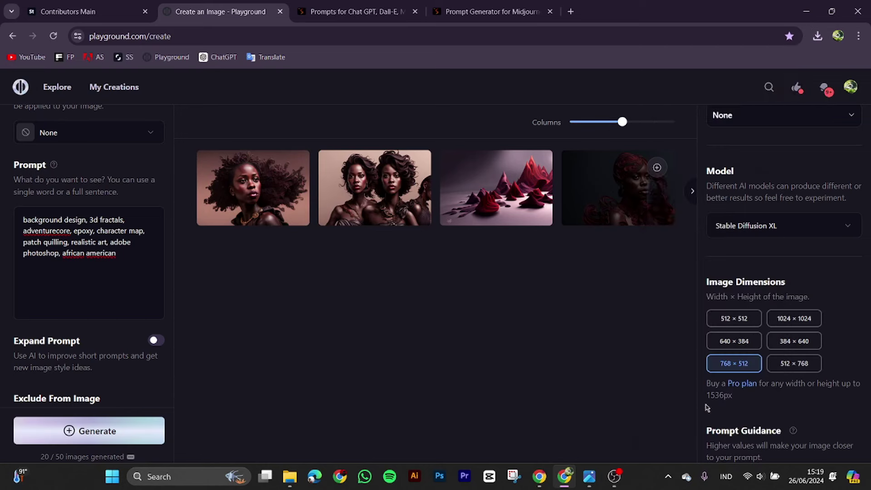
Switch to the Downloads folder in File Explorer and cut the two newly downloaded images
{"action": "left_click", "coordinate": [818, 37]}
{"action": "left_click", "coordinate": [779, 90]}
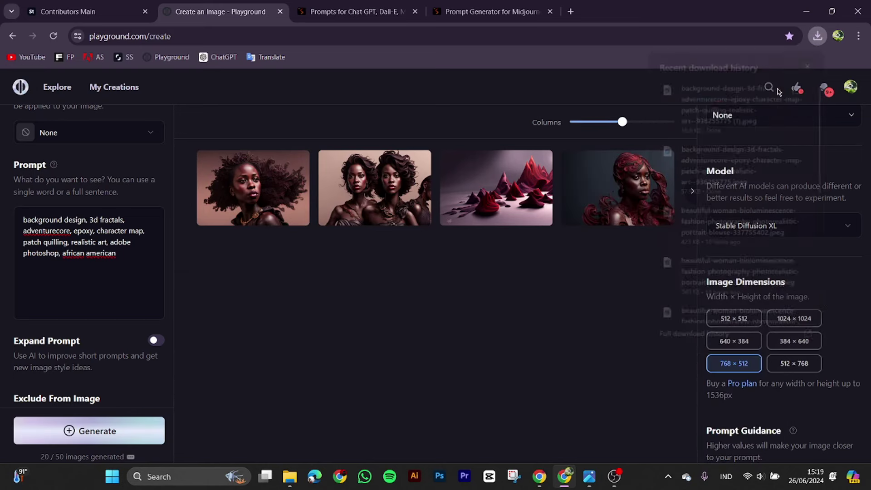
{"action": "left_click_drag", "start_coordinate": [306, 118], "coordinate": [137, 136]}
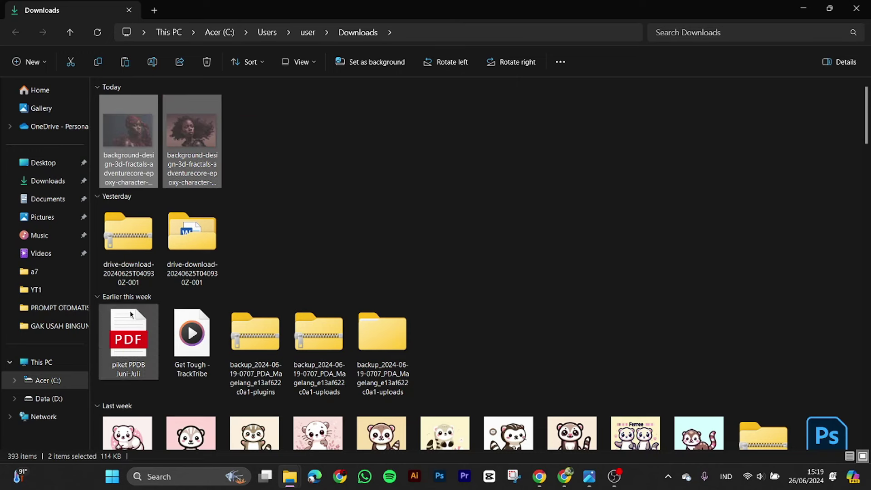
Create a folder named STOCK3 in the personal folder on Data (D:) and open it
{"action": "left_click", "coordinate": [57, 400]}
{"action": "double_click", "coordinate": [136, 383]}
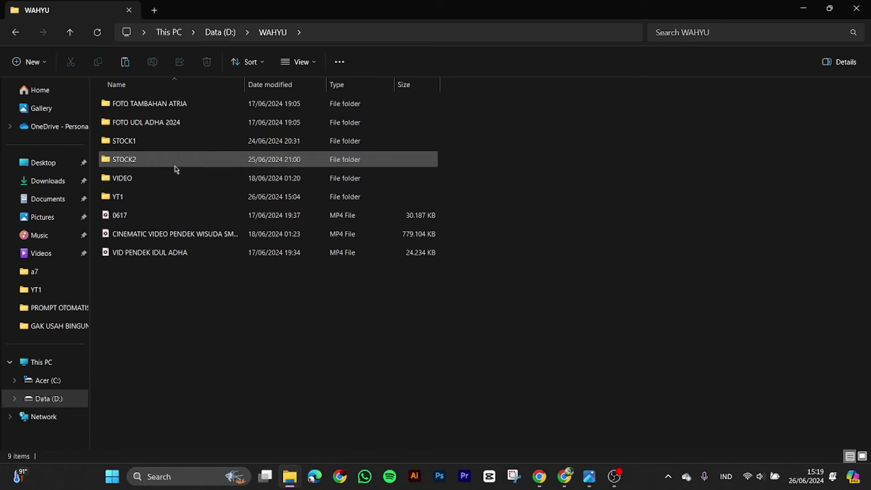
{"action": "key", "text": "ctrl+shift+n"}
{"action": "type", "text": "STO"}
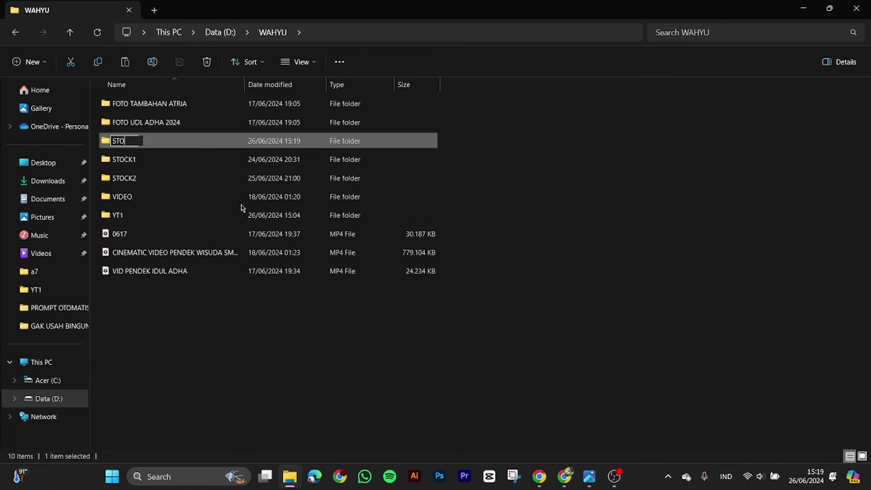
{"action": "type", "text": "CK3"}
{"action": "key", "text": "Return"}
{"action": "key", "text": "Return"}
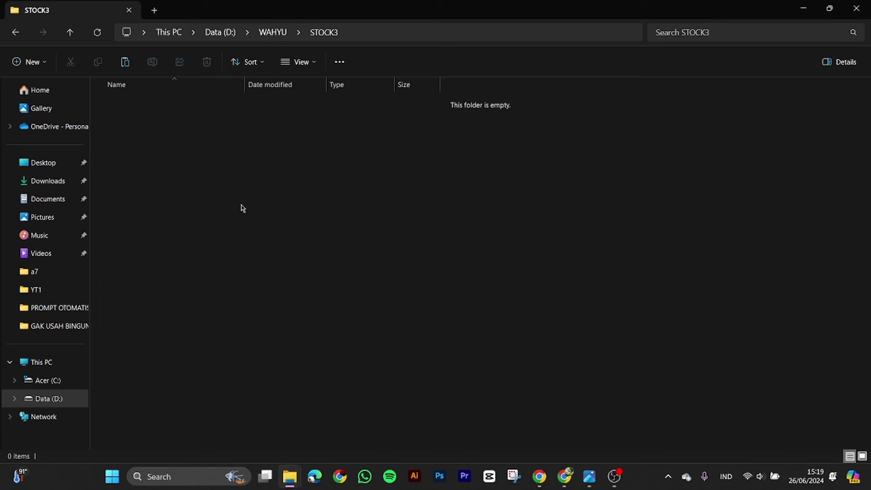
Create a BELUM UPSCALE folder inside STOCK3 and paste the two images into it, displayed as thumbnail icons
{"action": "key", "text": "ctrl+shift+n"}
{"action": "type", "text": "BELUM"}
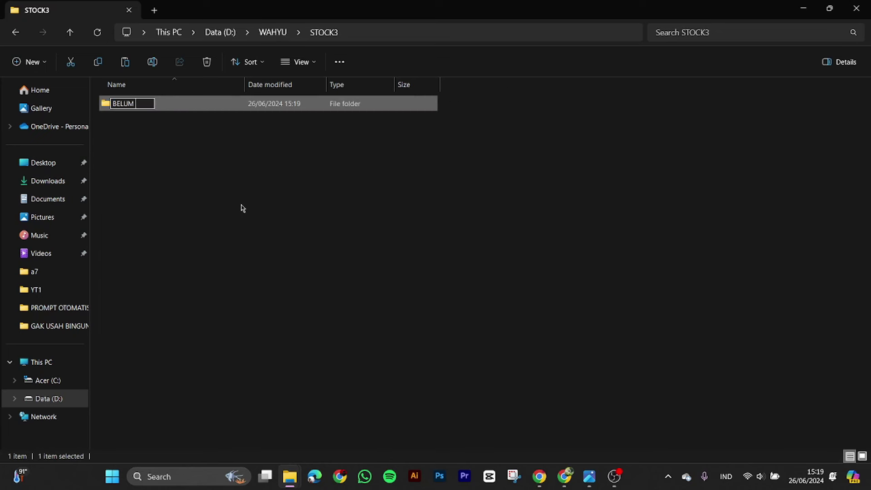
{"action": "type", "text": " UPSCALE"}
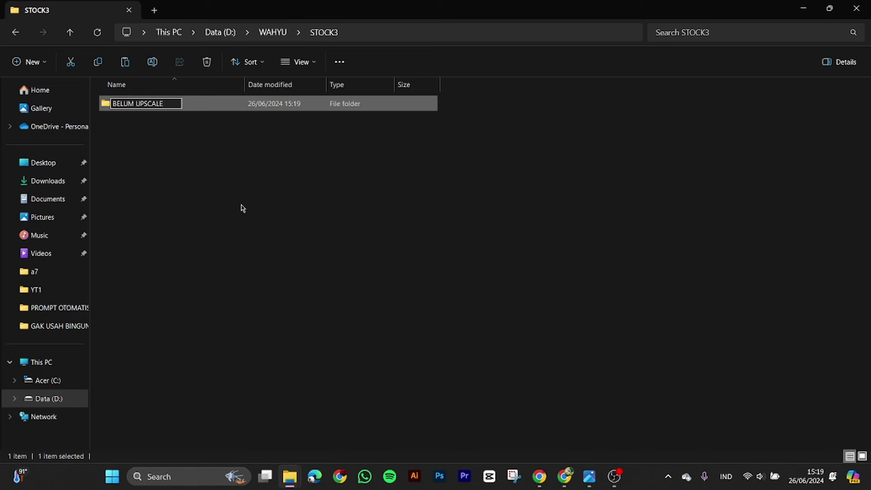
{"action": "key", "text": "Return"}
{"action": "key", "text": "Return"}
{"action": "key", "text": "ctrl+v"}
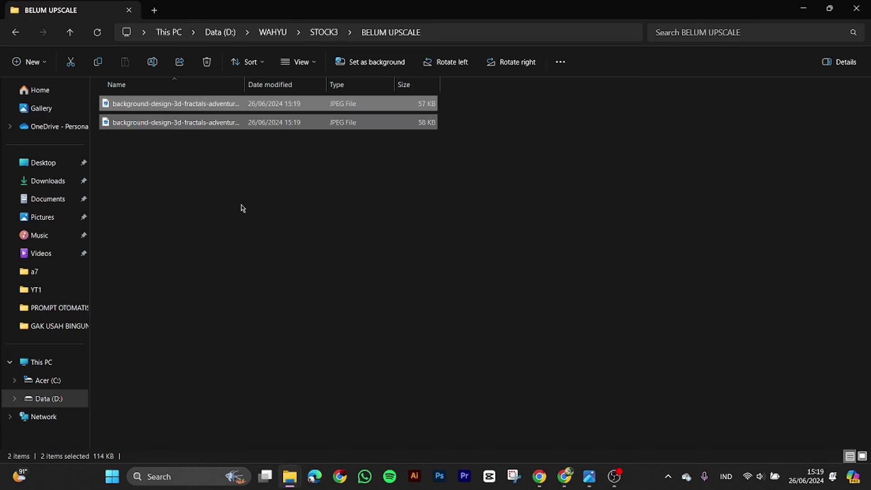
{"action": "key", "text": "ctrl+shift+2"}
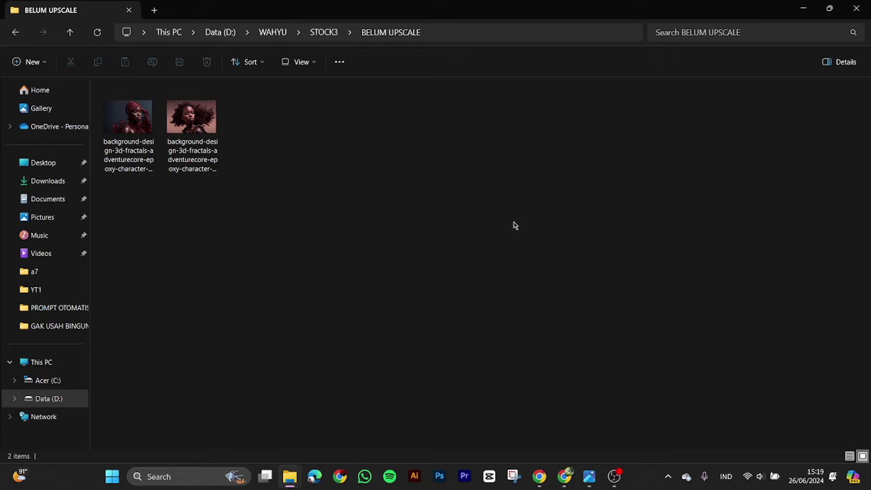
Switch back to Chrome, search for bigjpg in a new tab and open the Bigjpg website
{"action": "left_click", "coordinate": [565, 477]}
{"action": "left_click", "coordinate": [570, 11]}
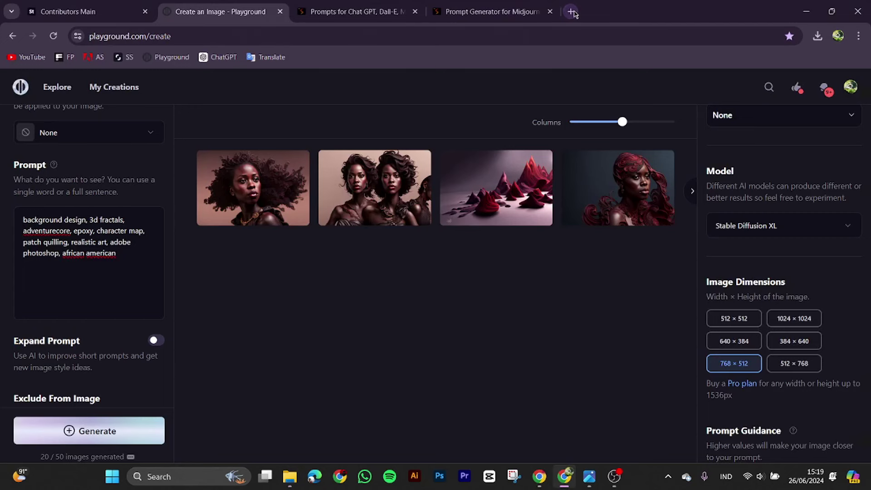
{"action": "type", "text": "big"}
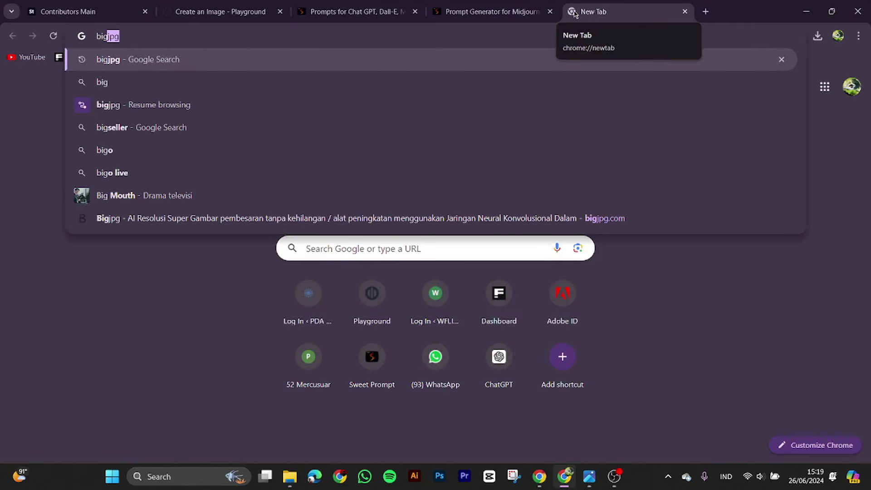
{"action": "key", "text": "Return"}
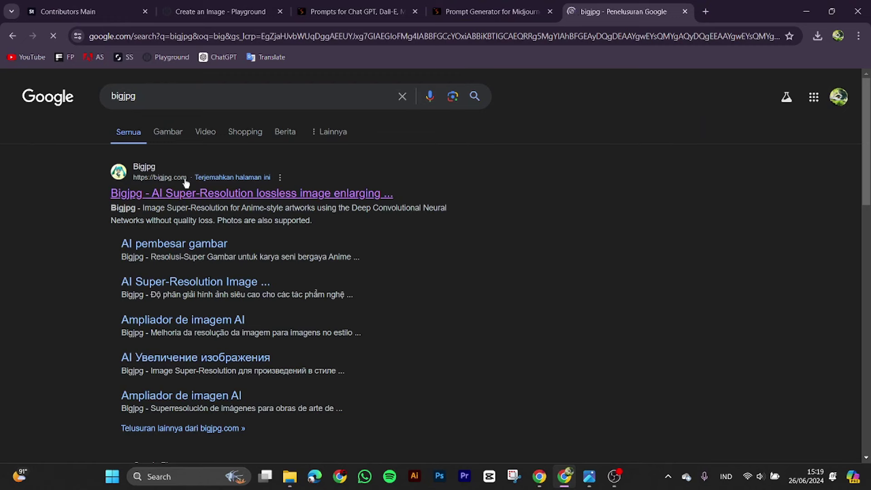
{"action": "left_click", "coordinate": [194, 194]}
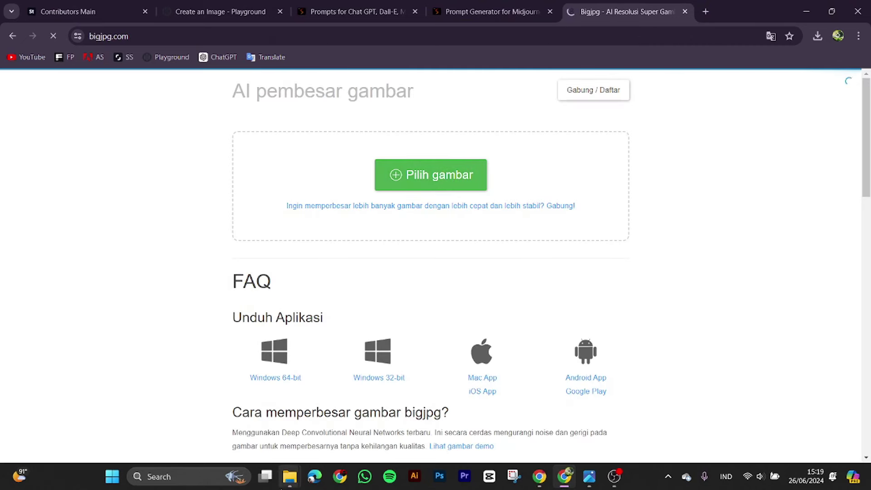
Add both images from the BELUM UPSCALE folder to Bigjpg's upload area
{"action": "mouse_move", "coordinate": [282, 484]}
{"action": "left_click", "coordinate": [325, 429]}
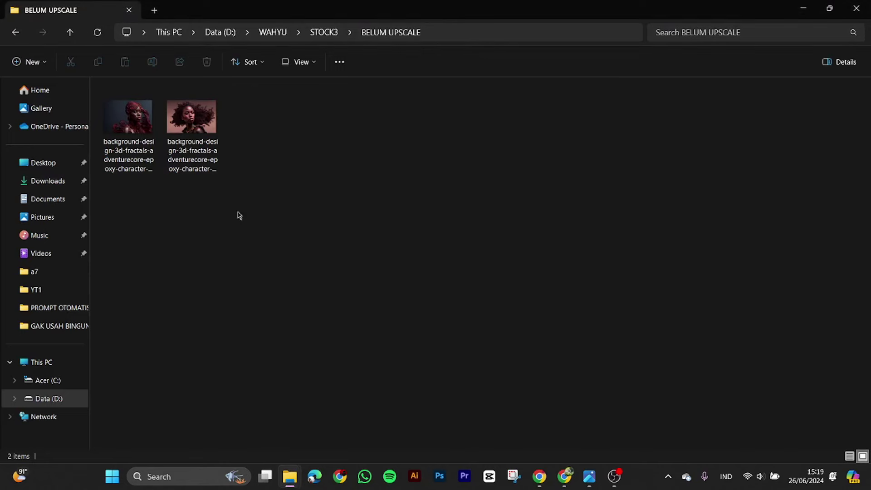
{"action": "key", "text": "ctrl+a"}
{"action": "left_click_drag", "start_coordinate": [191, 116], "coordinate": [476, 201]}
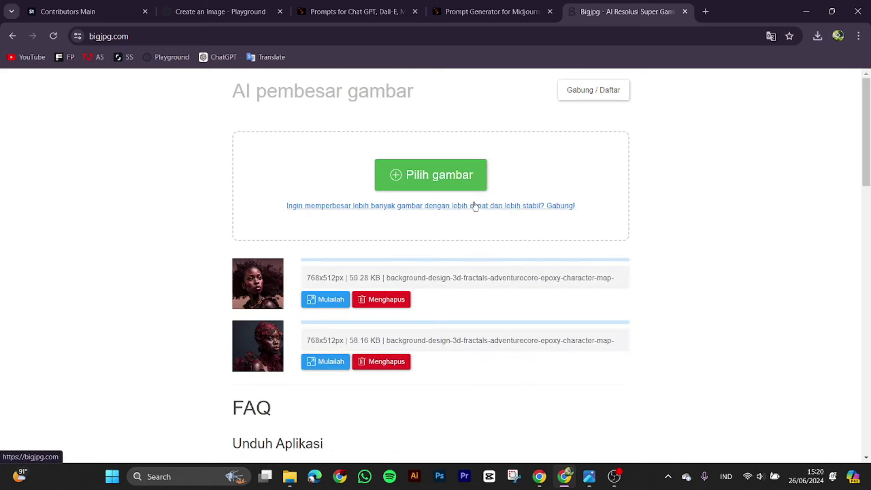
Start enlarging both uploaded images in Bigjpg at 4x, with artwork (Karya seni) as image type and no noise reduction
{"action": "scroll", "coordinate": [474, 198], "scroll_direction": "down", "scroll_amount": 2}
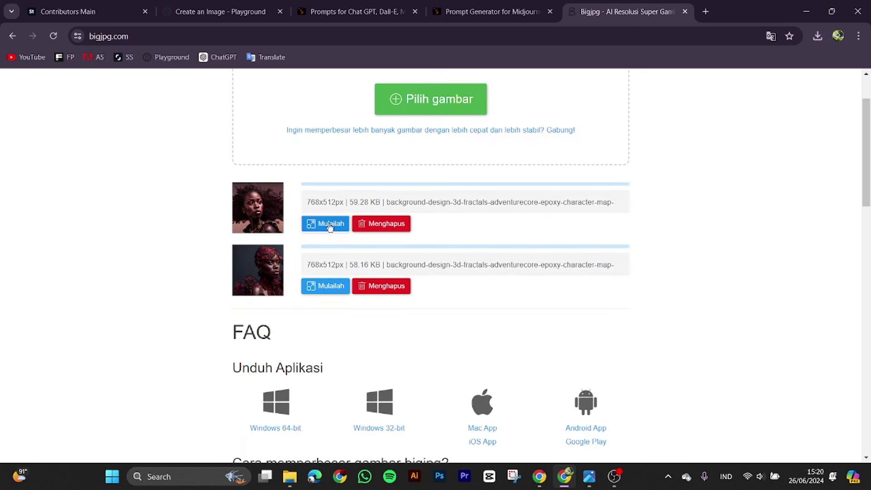
{"action": "left_click", "coordinate": [332, 226]}
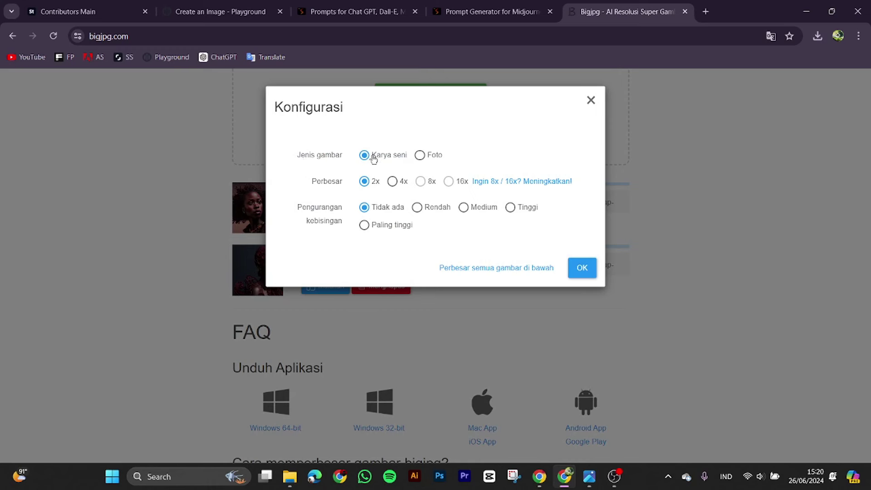
{"action": "left_click", "coordinate": [392, 182]}
{"action": "left_click", "coordinate": [578, 270]}
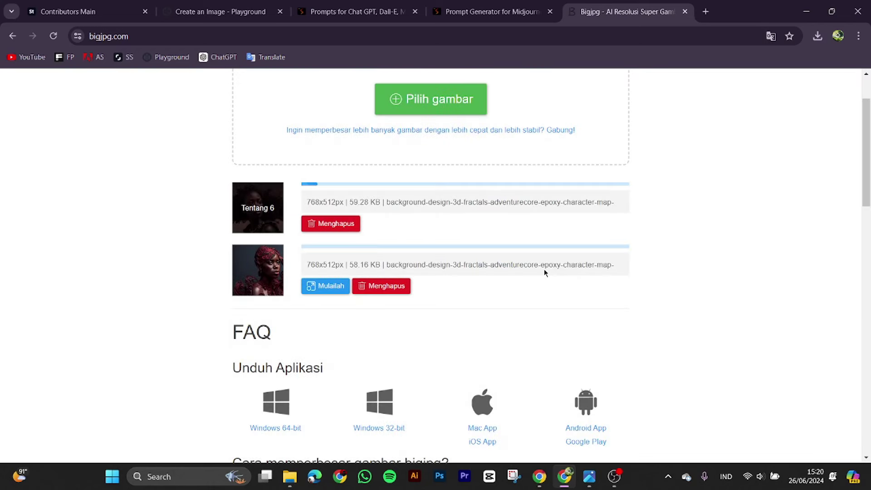
{"action": "left_click", "coordinate": [327, 286]}
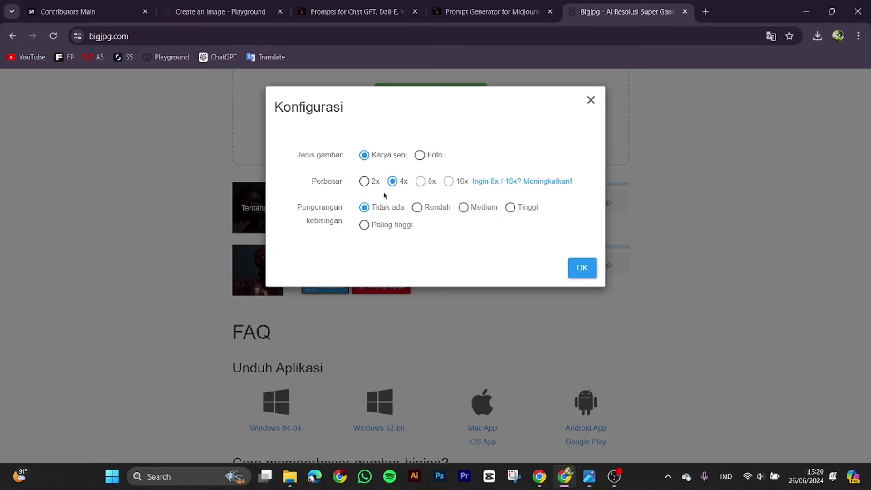
{"action": "left_click", "coordinate": [582, 269]}
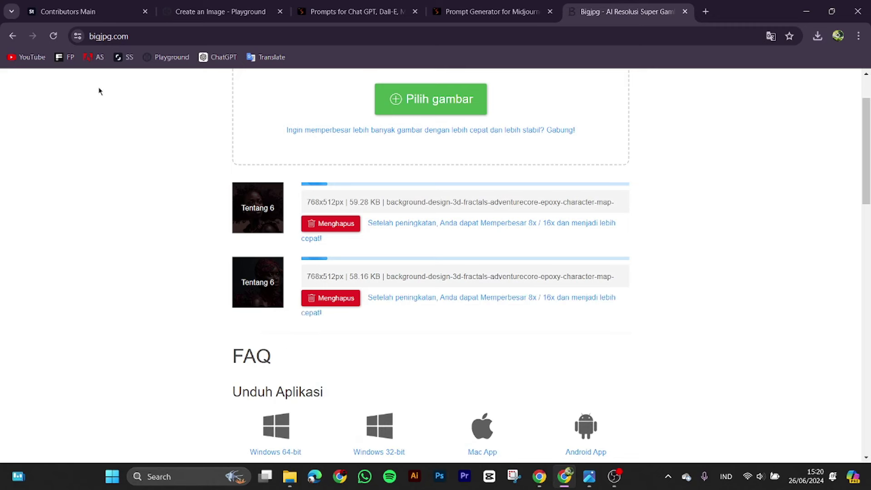
{"action": "left_click", "coordinate": [51, 6]}
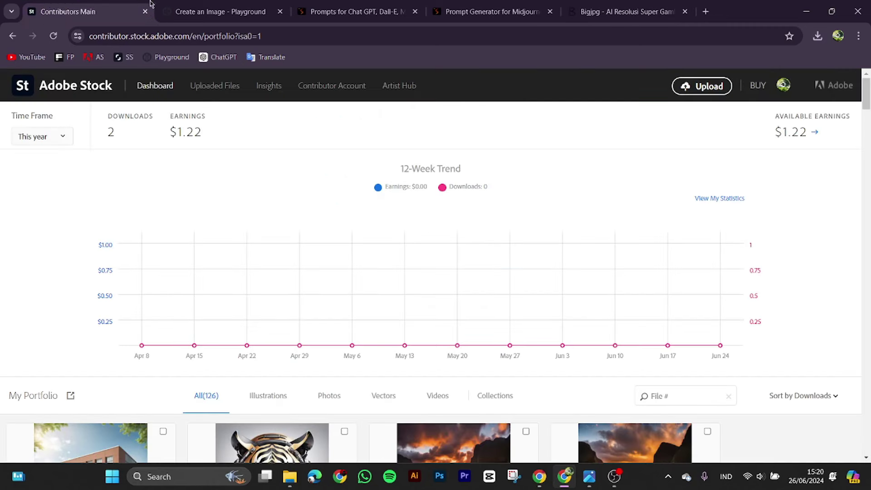
{"action": "left_click", "coordinate": [590, 6]}
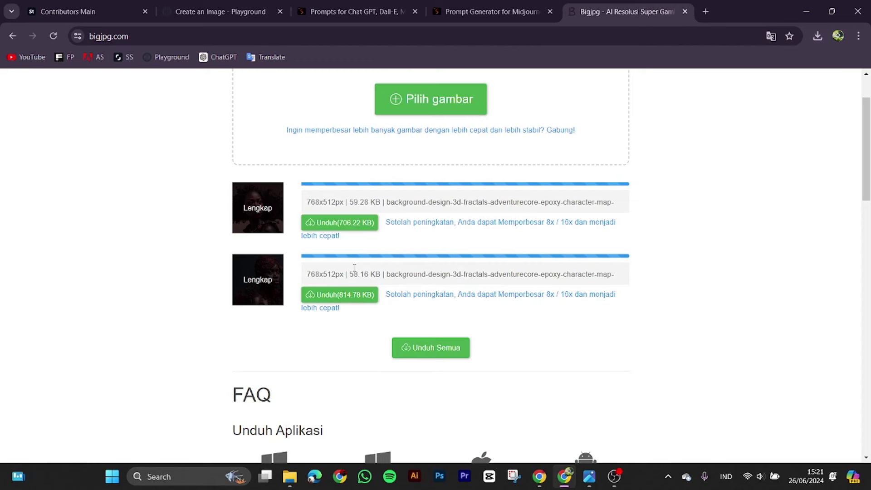
Download both enlarged images from Bigjpg, confirming the leave-site prompt
{"action": "left_click", "coordinate": [327, 222]}
{"action": "key", "text": "Return"}
{"action": "left_click", "coordinate": [349, 298]}
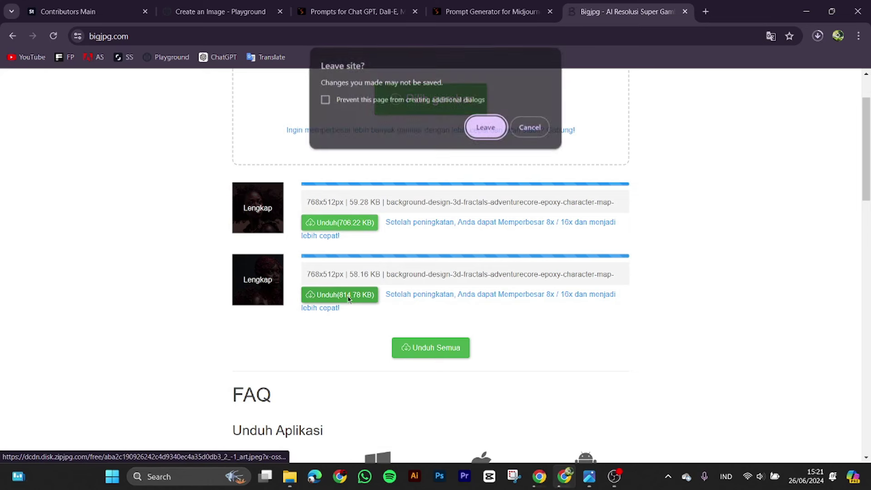
{"action": "left_click", "coordinate": [493, 129]}
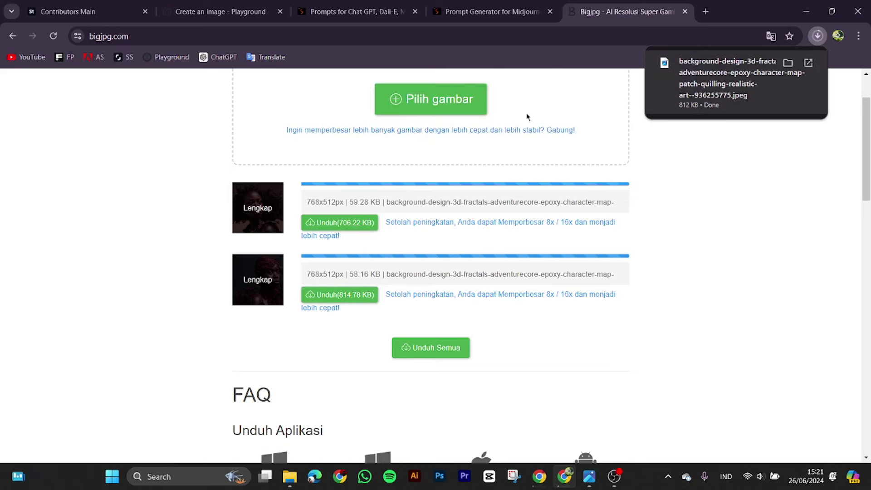
Show the downloaded upscaled images in the Downloads folder and cut both files
{"action": "left_click", "coordinate": [817, 36]}
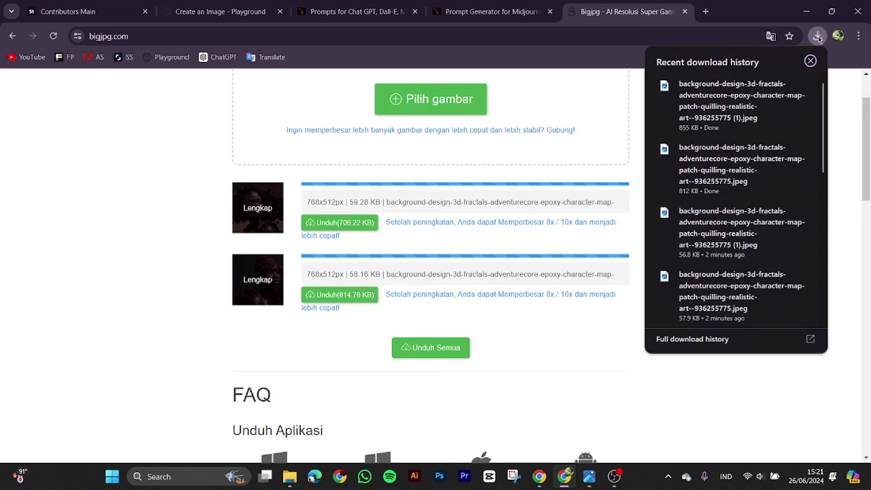
{"action": "left_click", "coordinate": [783, 89]}
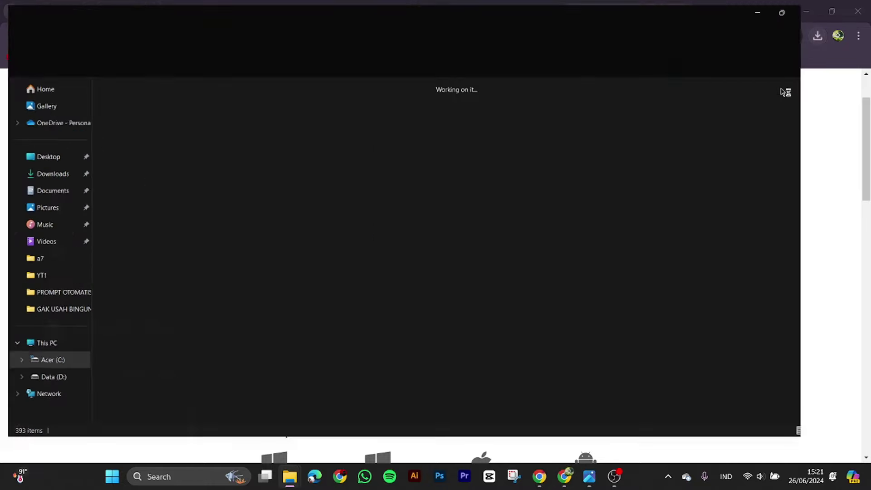
{"action": "left_click_drag", "start_coordinate": [300, 142], "coordinate": [121, 147]}
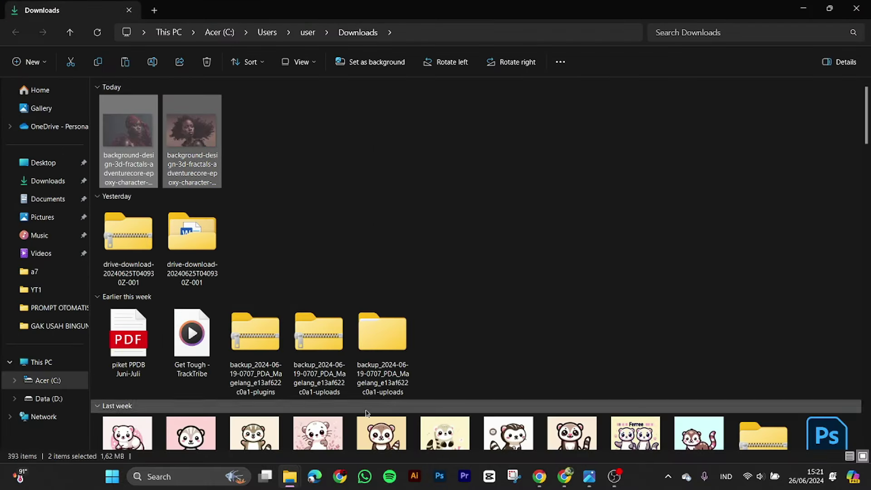
Return to the STOCK3 folder, create a folder named SUDAH UPSCALE in it and open it
{"action": "mouse_move", "coordinate": [287, 482]}
{"action": "left_click", "coordinate": [253, 408]}
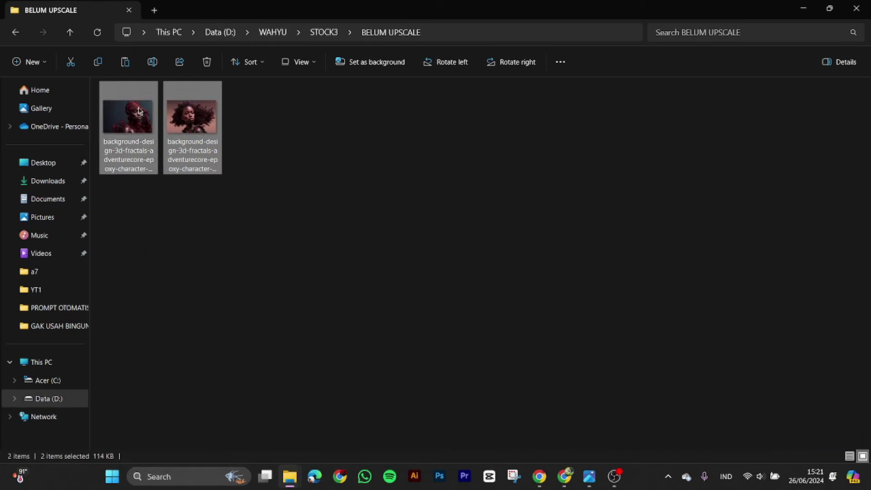
{"action": "left_click", "coordinate": [15, 32]}
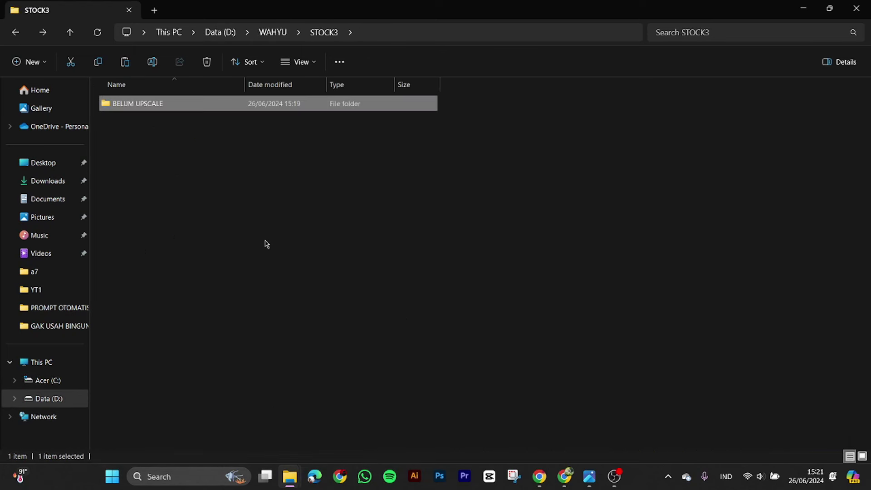
{"action": "key", "text": "ctrl+shift+n"}
{"action": "type", "text": "SY"}
{"action": "key", "text": "BackSpace"}
{"action": "type", "text": "U"}
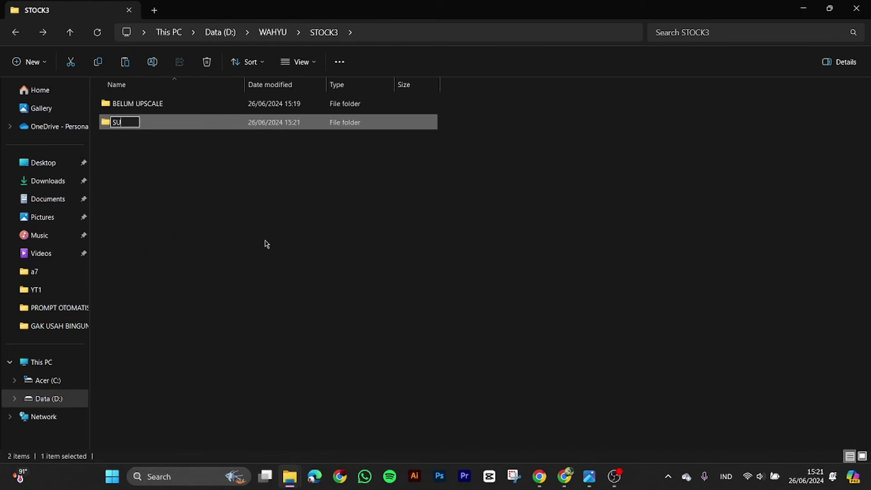
{"action": "type", "text": "DAH UPSCALE"}
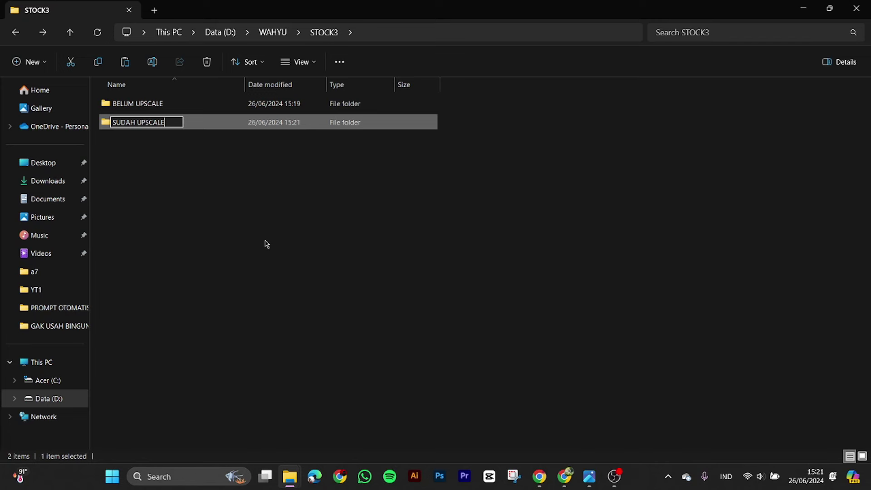
{"action": "key", "text": "Return"}
{"action": "key", "text": "Return"}
Paste the two upscaled images into SUDAH UPSCALE and display them as thumbnail icons
{"action": "key", "text": "ctrl+v"}
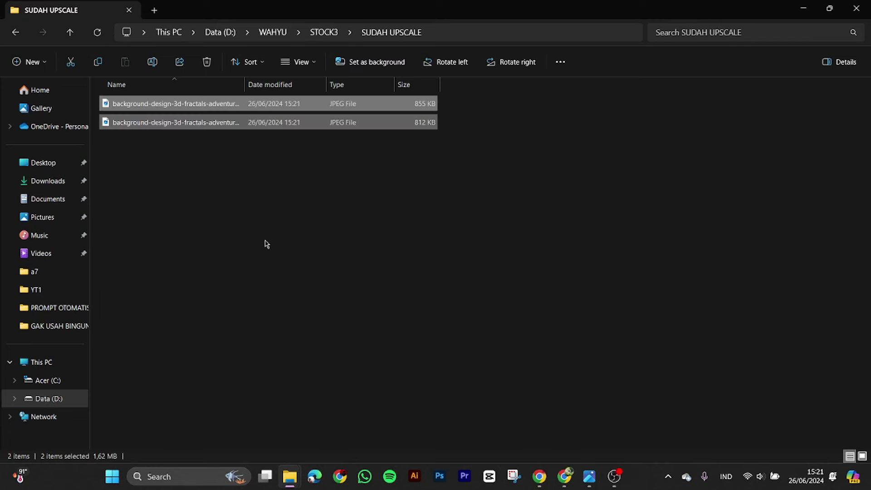
{"action": "key", "text": "ctrl+shift+3"}
{"action": "left_click", "coordinate": [455, 342]}
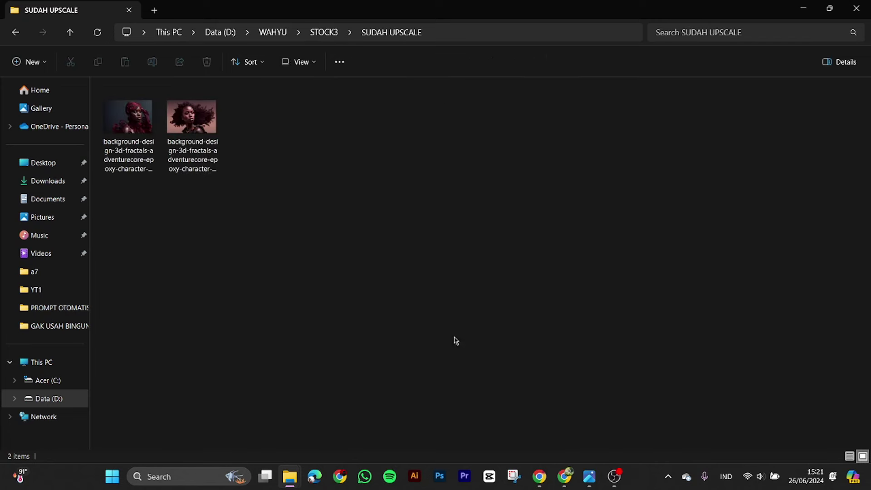
Switch to the Adobe Stock contributor page in Chrome and upload both images from the SUDAH UPSCALE folder
{"action": "left_click", "coordinate": [563, 482]}
{"action": "left_click", "coordinate": [87, 11]}
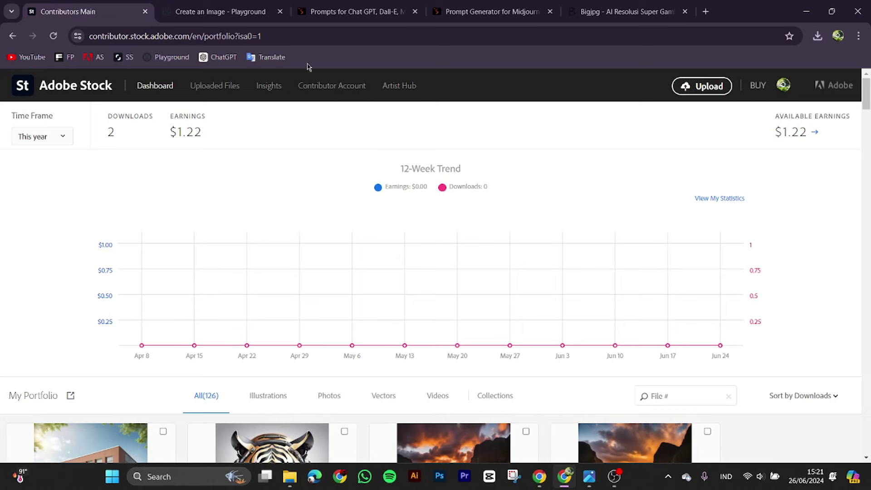
{"action": "left_click", "coordinate": [695, 91]}
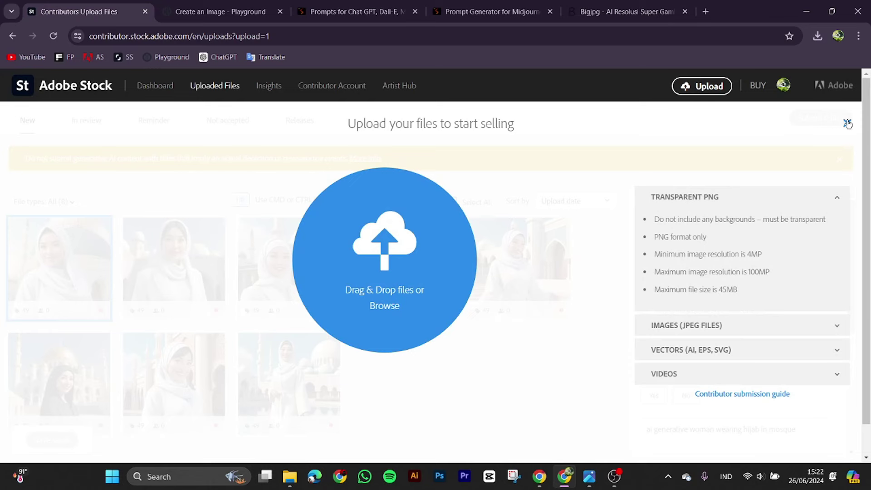
{"action": "mouse_move", "coordinate": [293, 482]}
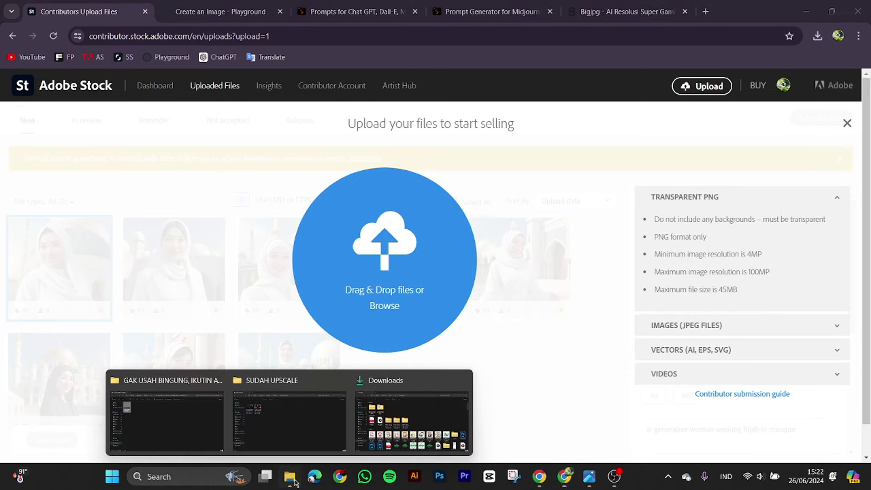
{"action": "left_click", "coordinate": [289, 421]}
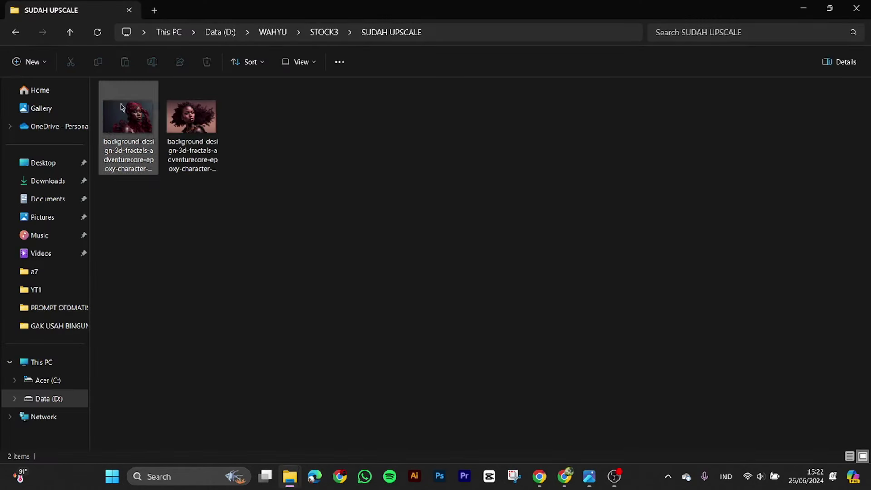
{"action": "left_click_drag", "start_coordinate": [249, 214], "coordinate": [101, 83]}
{"action": "left_click_drag", "start_coordinate": [189, 130], "coordinate": [366, 232]}
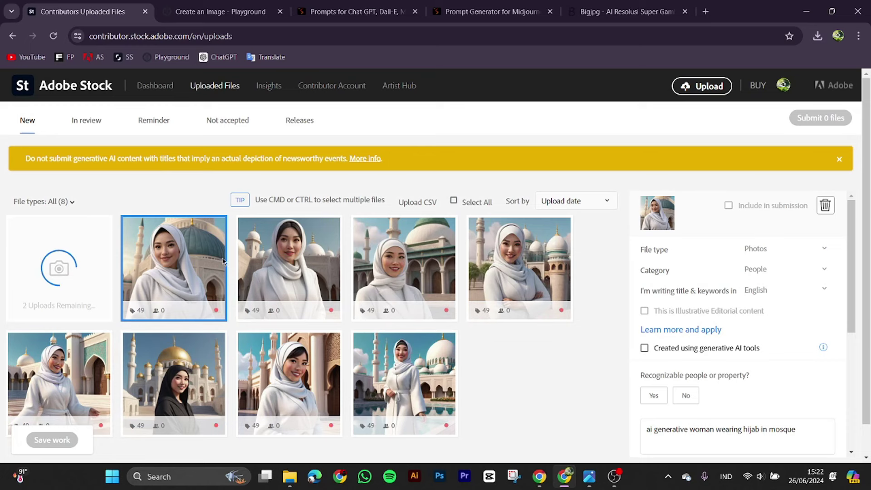
Preview the two newly uploaded portraits in Adobe Stock and select both together for batch editing
{"action": "mouse_move", "coordinate": [185, 248]}
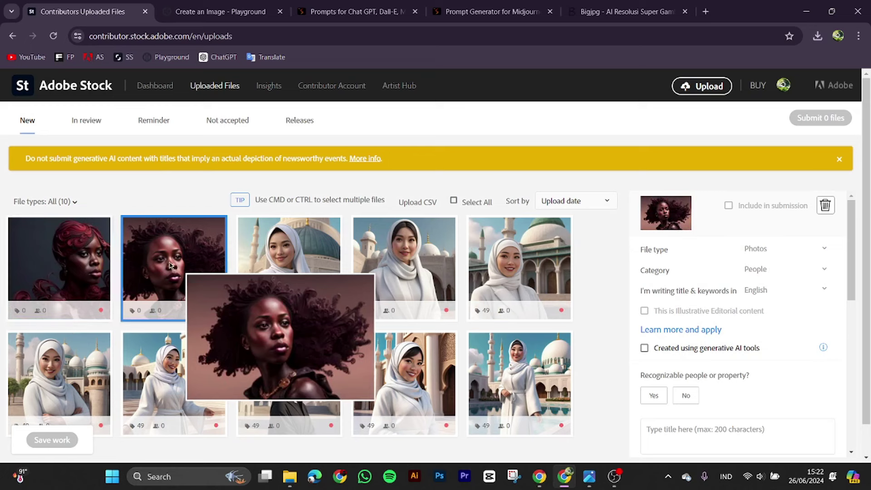
{"action": "mouse_move", "coordinate": [76, 254]}
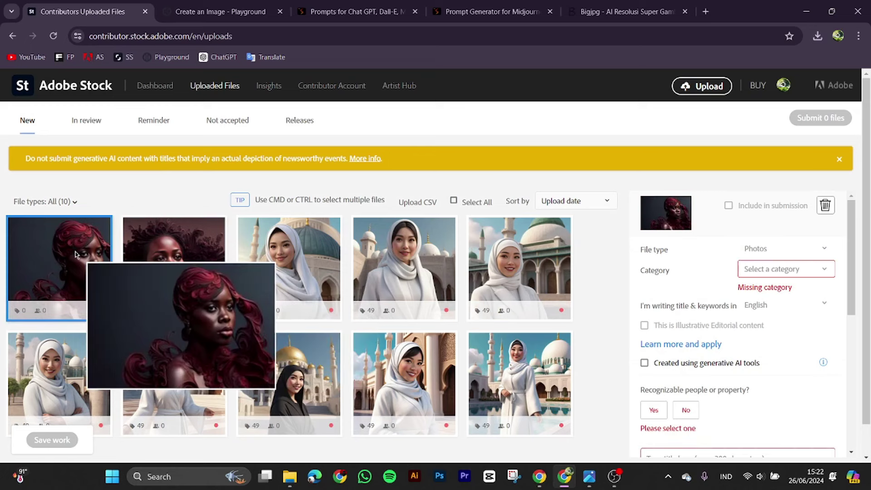
{"action": "left_click", "coordinate": [150, 247]}
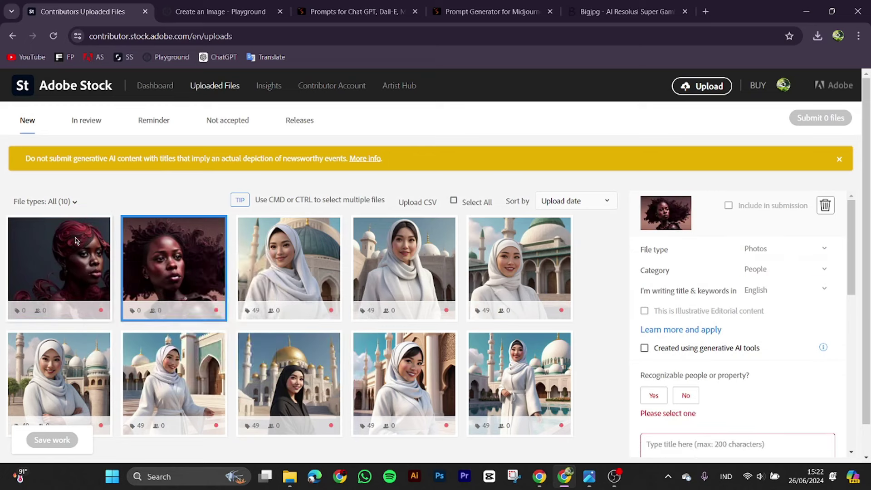
{"action": "left_click", "coordinate": [72, 255]}
{"action": "left_click", "coordinate": [146, 235]}
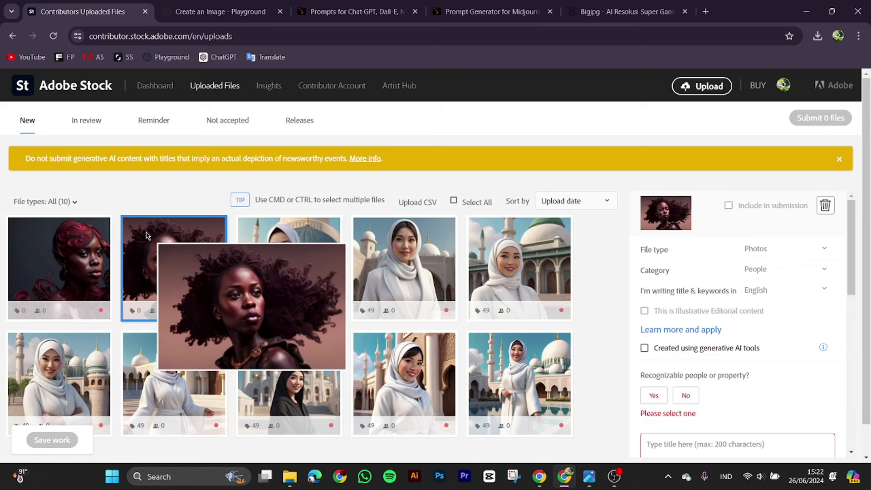
{"action": "left_click", "coordinate": [94, 237]}
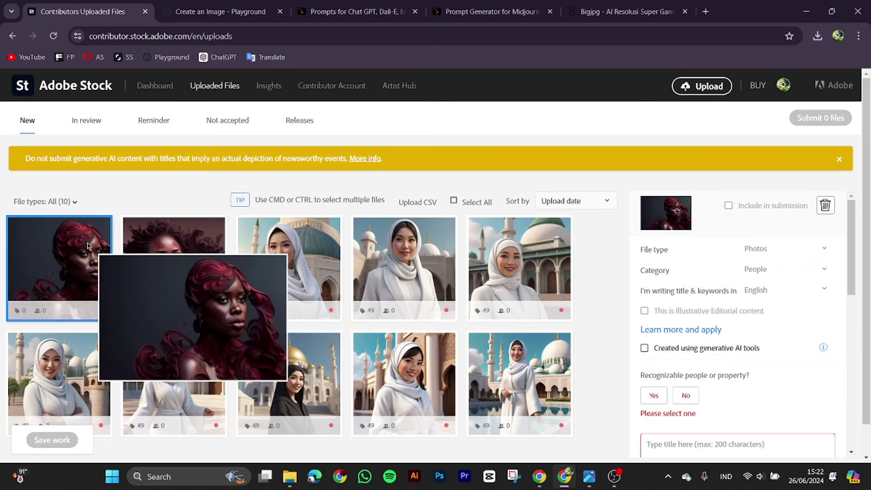
{"action": "left_click", "coordinate": [175, 252], "text": "ctrl"}
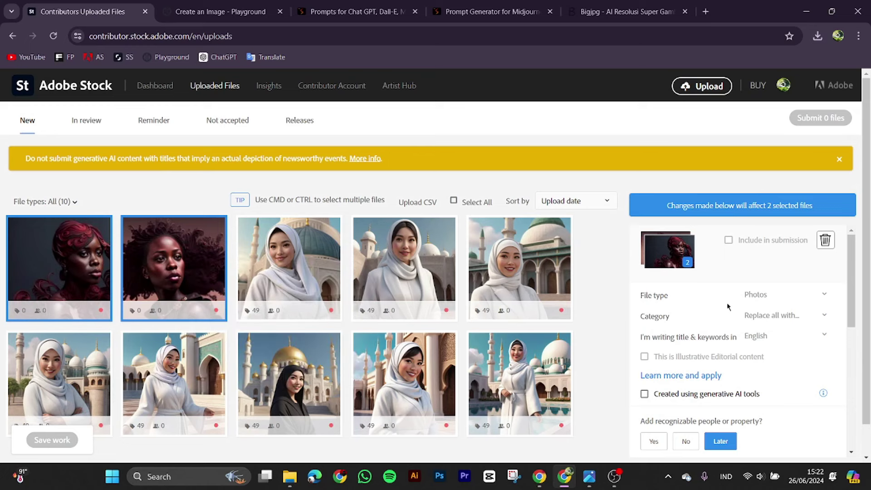
Set the category of the two selected files to Culture and Religion
{"action": "scroll", "coordinate": [688, 310], "scroll_direction": "down", "scroll_amount": 2}
{"action": "scroll", "coordinate": [729, 286], "scroll_direction": "up", "scroll_amount": 2}
{"action": "left_click", "coordinate": [768, 321]}
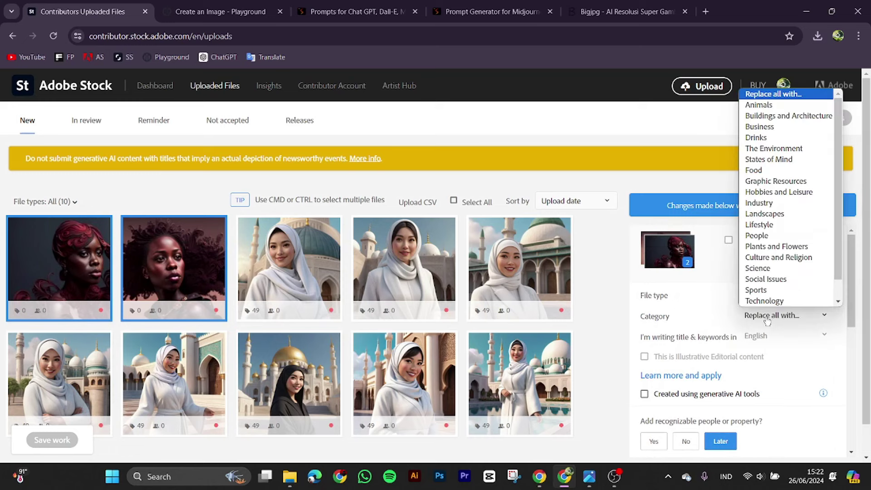
{"action": "left_click", "coordinate": [774, 262]}
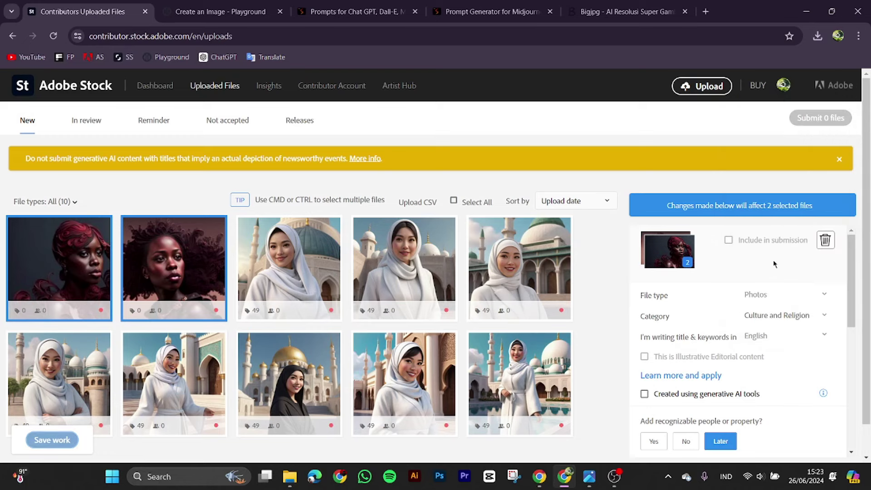
Mark the two files as created using generative AI tools, with people and property declared fictional
{"action": "scroll", "coordinate": [705, 367], "scroll_direction": "down", "scroll_amount": 2}
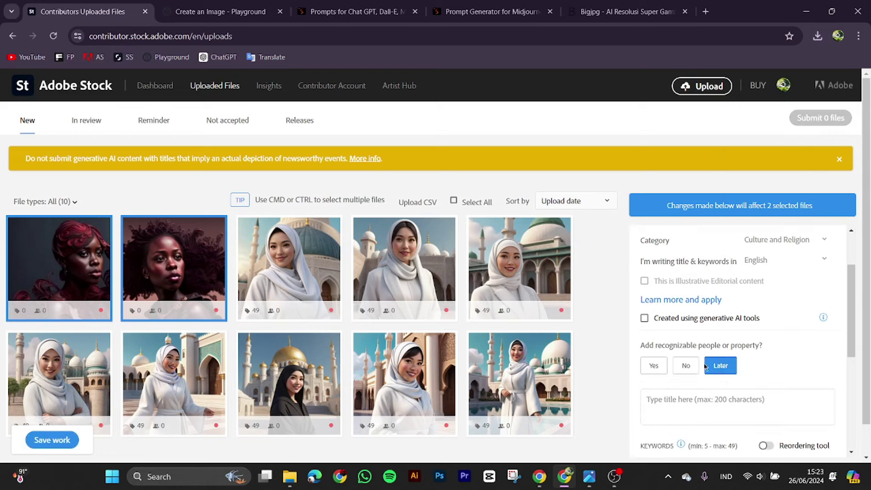
{"action": "left_click", "coordinate": [644, 318]}
{"action": "scroll", "coordinate": [726, 339], "scroll_direction": "down", "scroll_amount": 2}
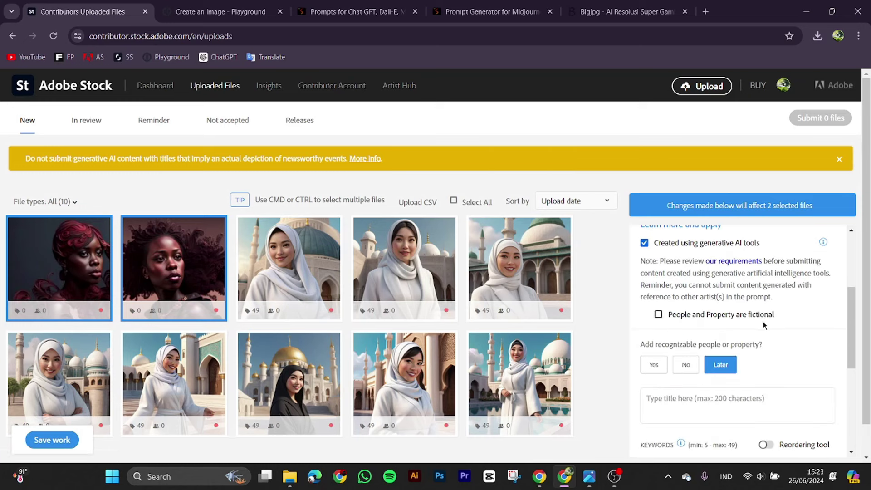
{"action": "left_click", "coordinate": [658, 314]}
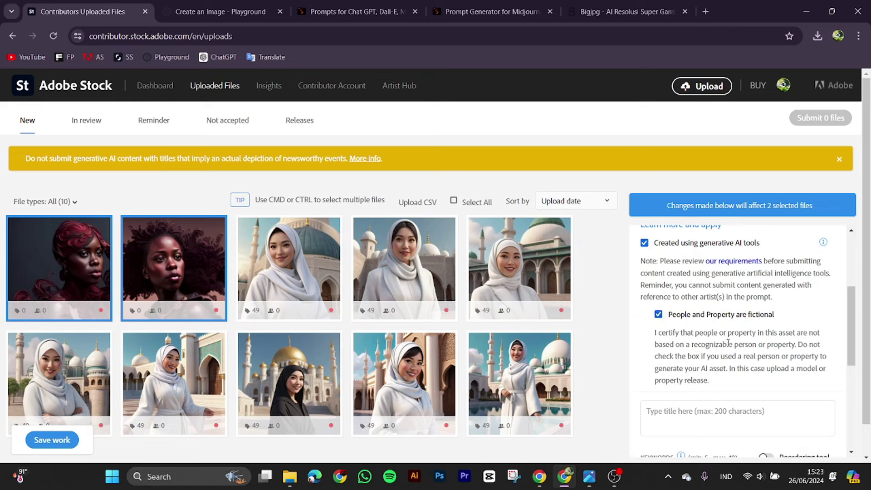
Copy the full prompt beginning with "background design, 3d fractals" from the Sweet Prompt generator and paste it as the two Adobe Stock files' title
{"action": "scroll", "coordinate": [662, 326], "scroll_direction": "down", "scroll_amount": 2}
{"action": "left_click", "coordinate": [671, 338]}
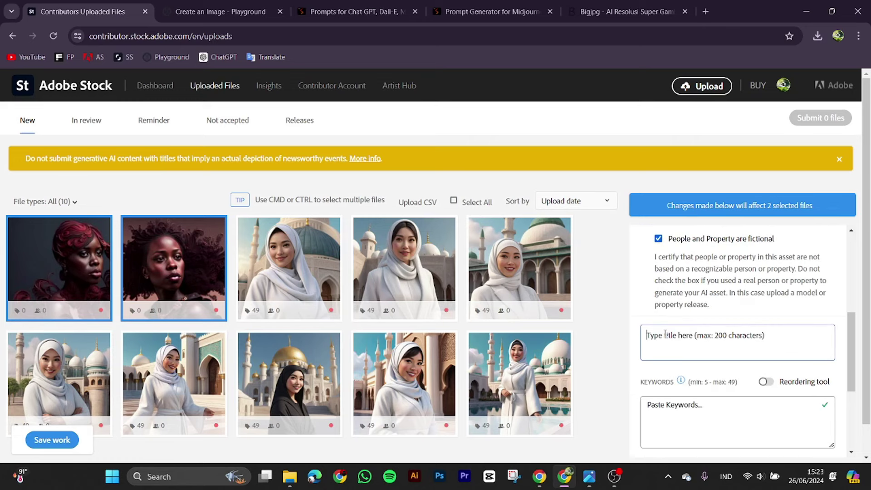
{"action": "left_click", "coordinate": [669, 335]}
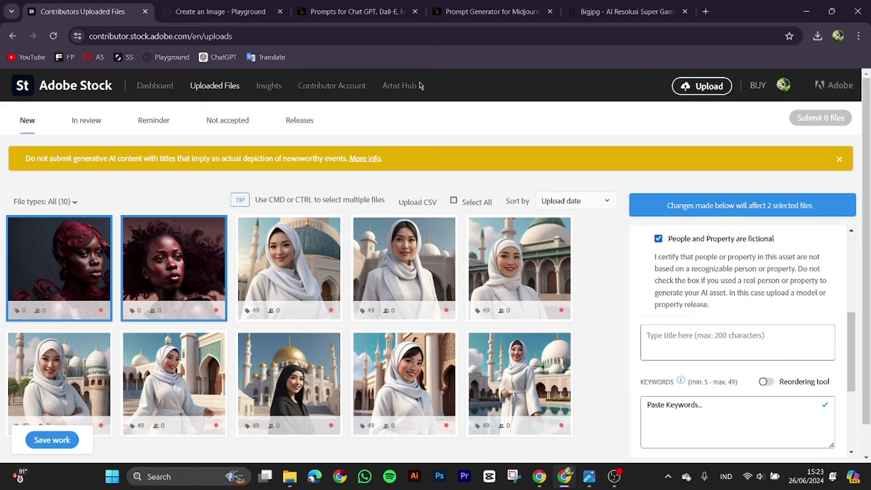
{"action": "left_click", "coordinate": [463, 11]}
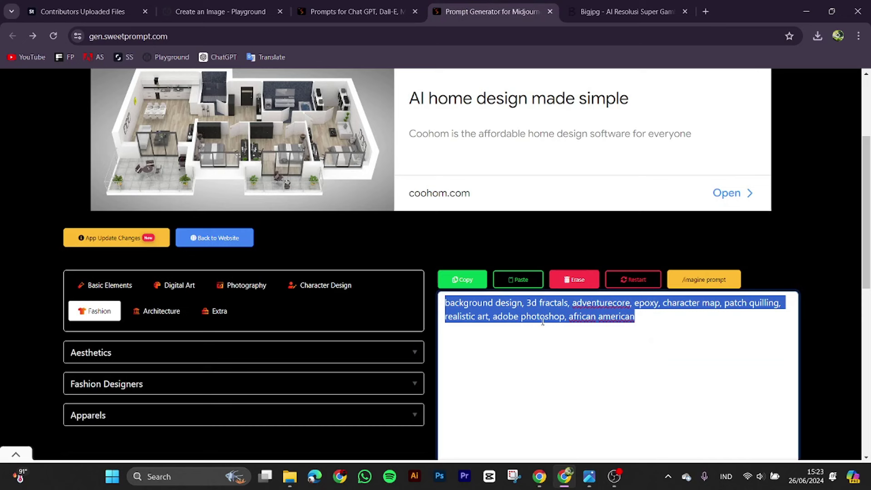
{"action": "left_click", "coordinate": [560, 344]}
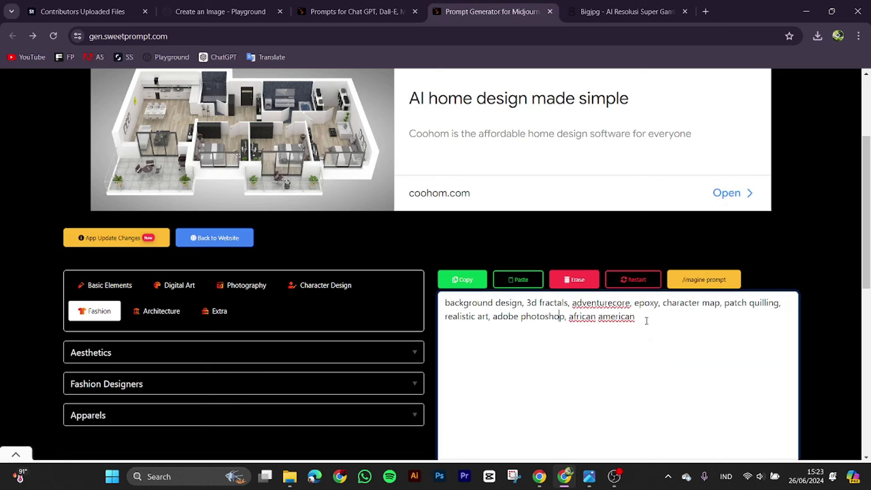
{"action": "left_click_drag", "start_coordinate": [647, 321], "coordinate": [436, 295]}
{"action": "key", "text": "ctrl+c"}
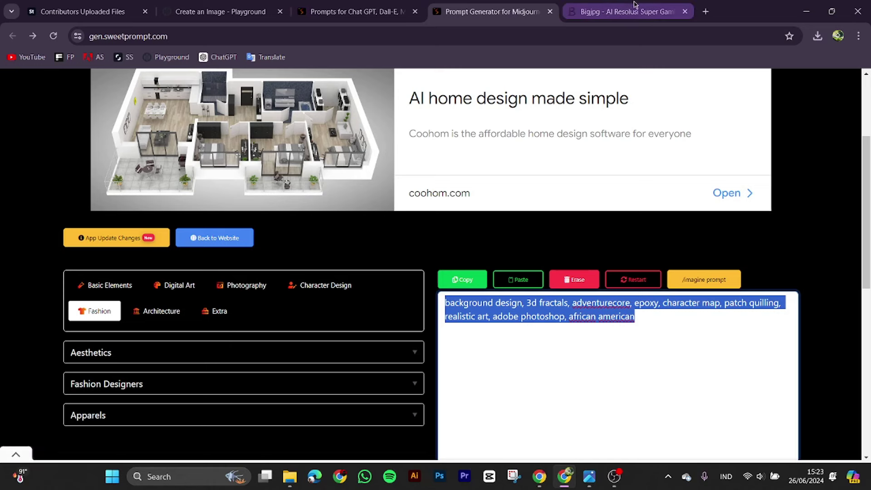
{"action": "left_click", "coordinate": [86, 12]}
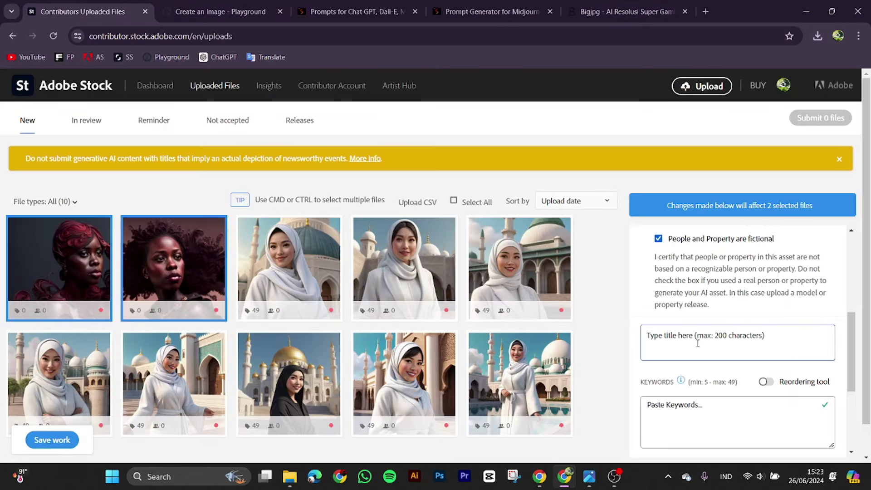
{"action": "key", "text": "ctrl+v"}
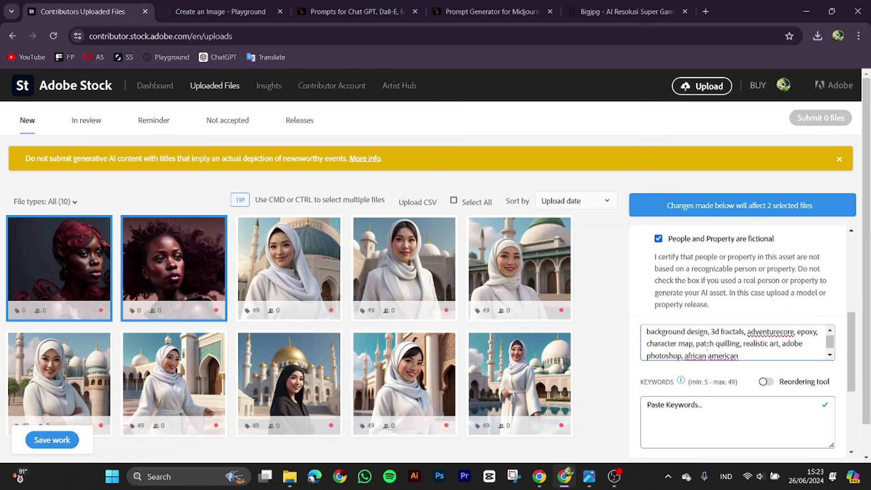
Replace the word "background" at the start of the title with "artist" so that it begins "artist design"
{"action": "scroll", "coordinate": [707, 347], "scroll_direction": "up", "scroll_amount": 1}
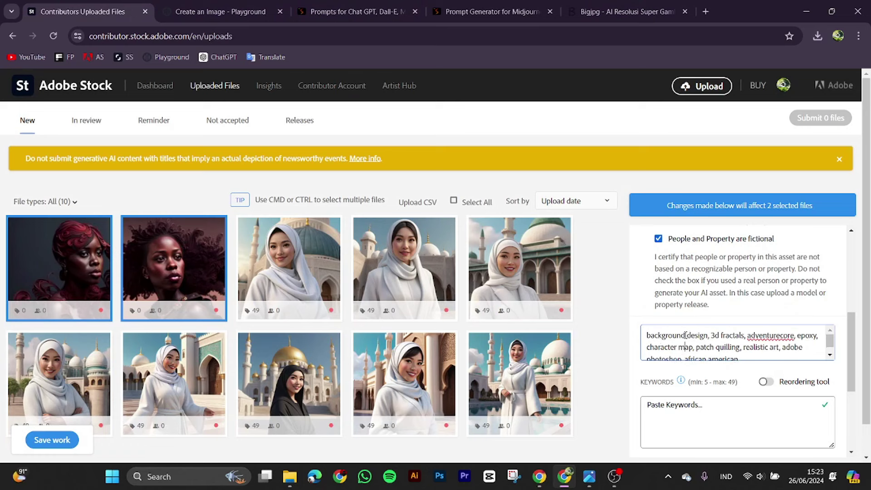
{"action": "left_click_drag", "start_coordinate": [685, 335], "coordinate": [632, 337]}
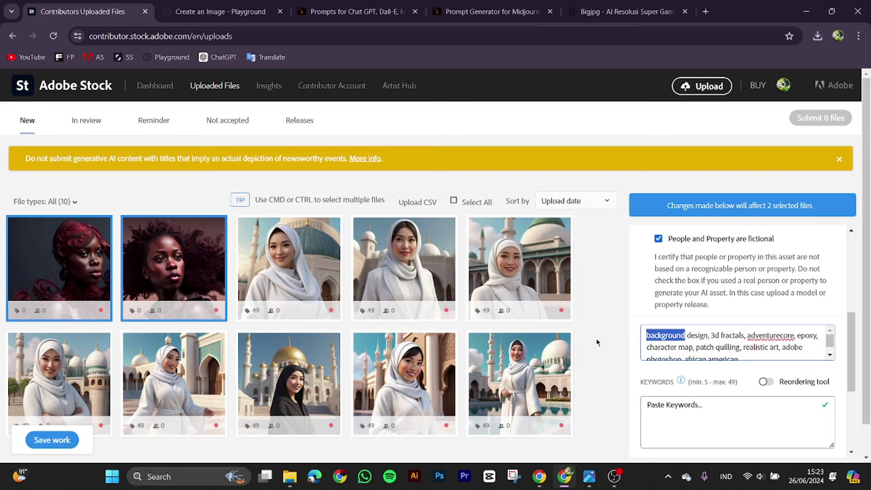
{"action": "type", "text": "artist"}
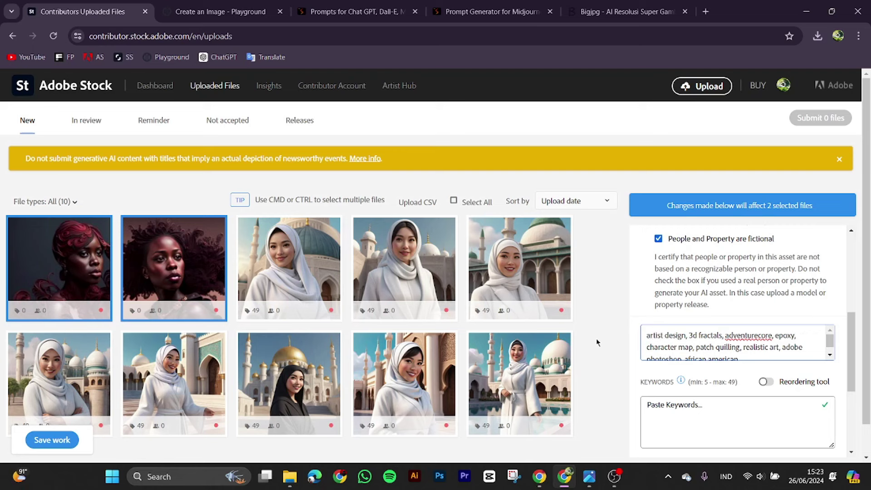
{"action": "scroll", "coordinate": [767, 347], "scroll_direction": "down", "scroll_amount": 1}
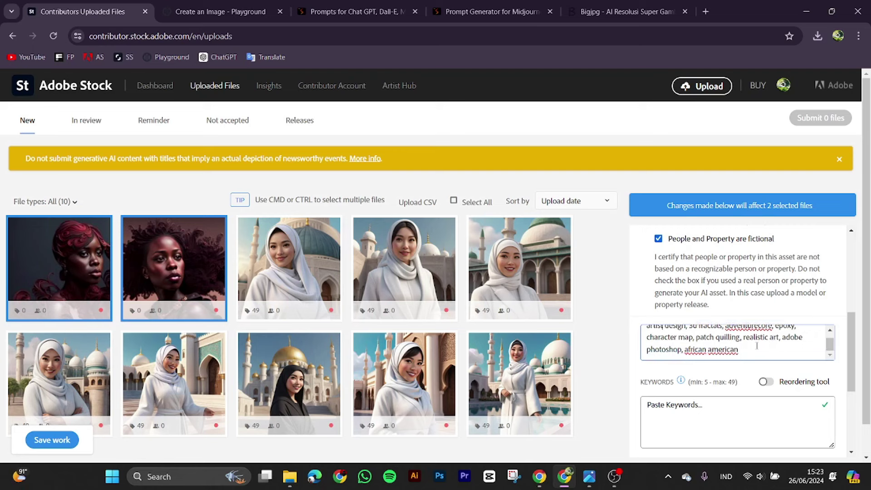
{"action": "scroll", "coordinate": [707, 381], "scroll_direction": "down", "scroll_amount": 2}
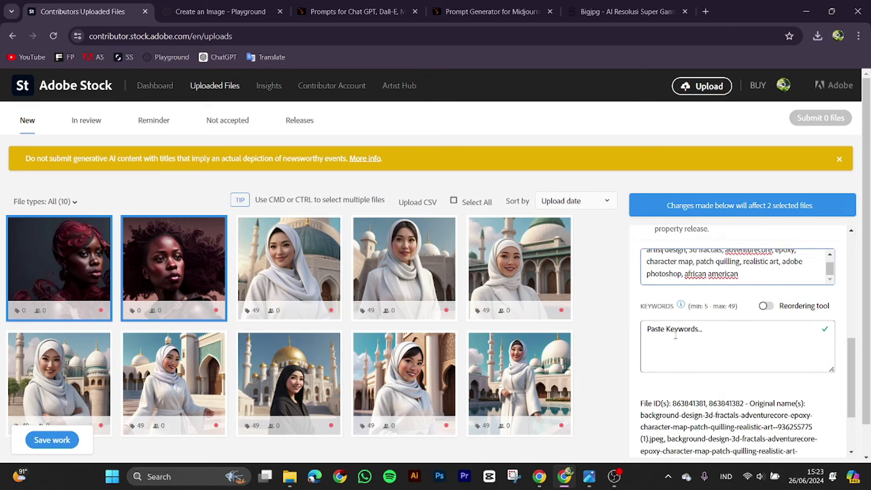
Open imstocker.com in a new browser tab and go to its ImStocker Keyworder tool to find keywords for the files
{"action": "scroll", "coordinate": [676, 336], "scroll_direction": "up", "scroll_amount": 2}
{"action": "scroll", "coordinate": [678, 324], "scroll_direction": "down", "scroll_amount": 2}
{"action": "left_click", "coordinate": [673, 332]}
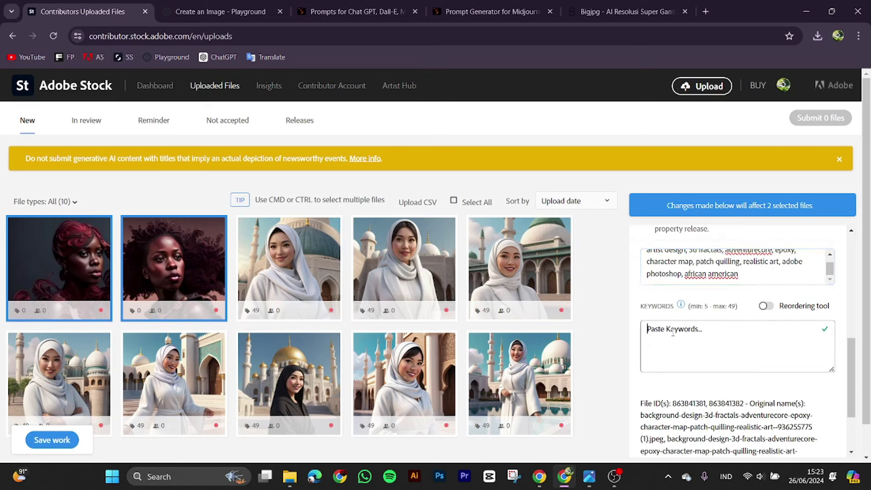
{"action": "left_click", "coordinate": [706, 12]}
{"action": "type", "text": "ims"}
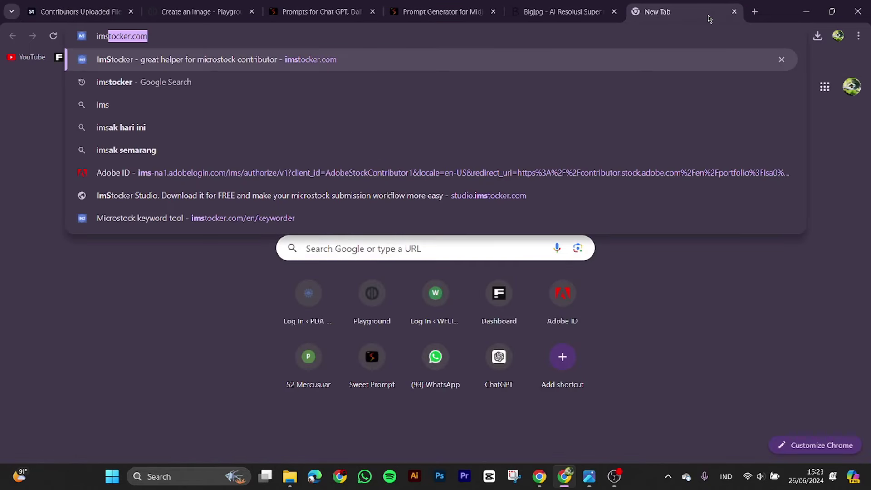
{"action": "key", "text": "Right"}
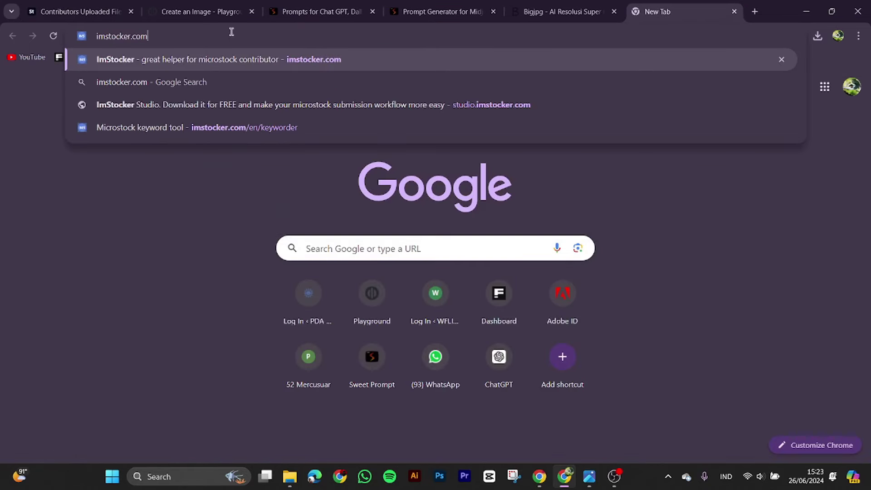
{"action": "key", "text": "Return"}
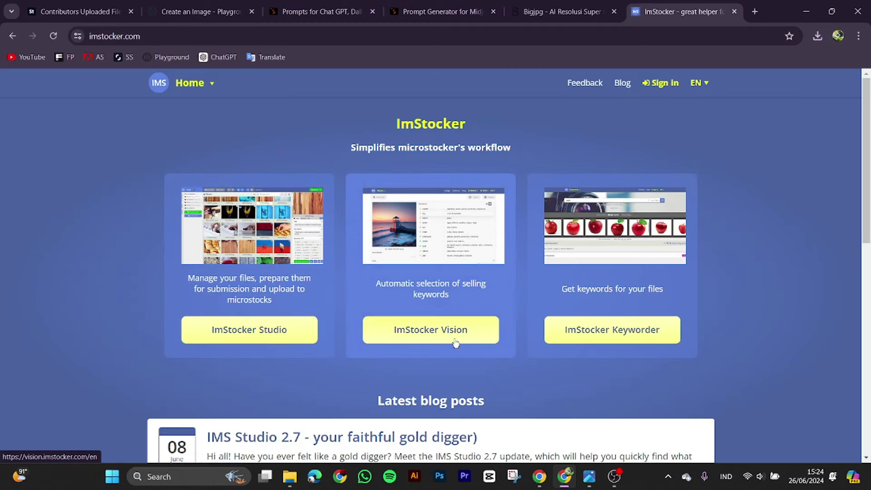
{"action": "left_click", "coordinate": [586, 335]}
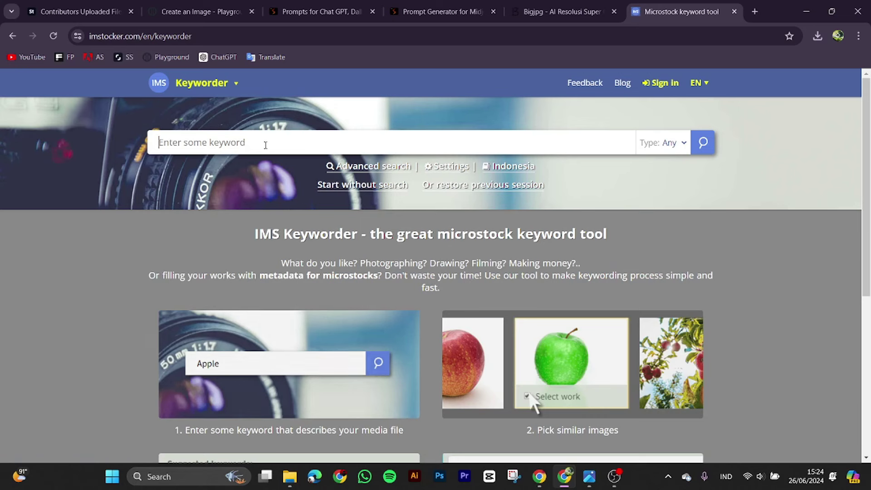
Enter "artist model," in the Keyworder search and add "realistic art," copied from the Adobe Stock title
{"action": "type", "text": "artist model,"}
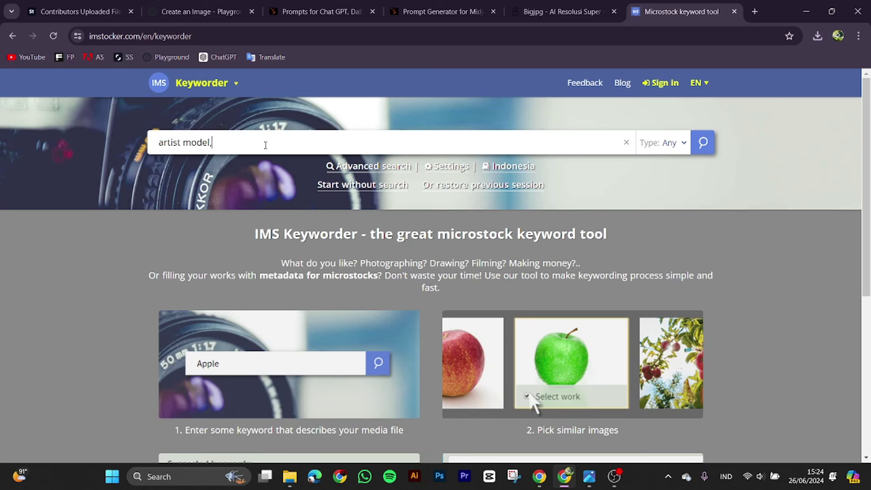
{"action": "left_click", "coordinate": [570, 4]}
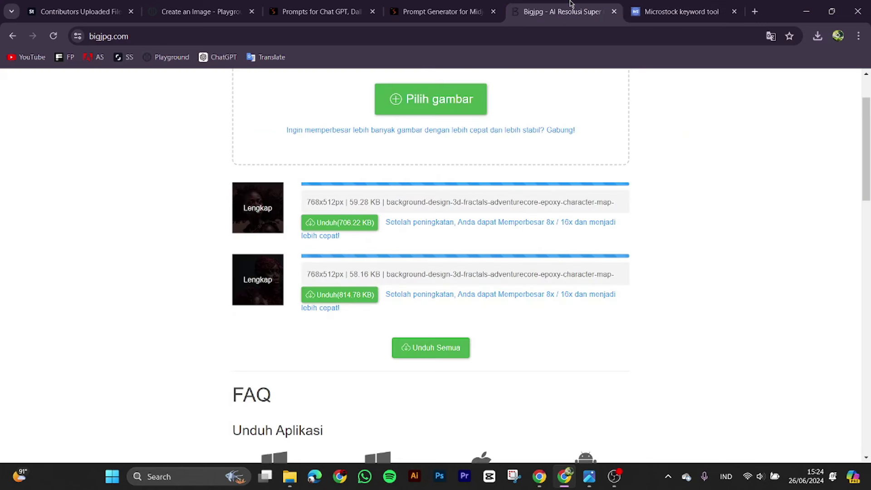
{"action": "left_click", "coordinate": [89, 5]}
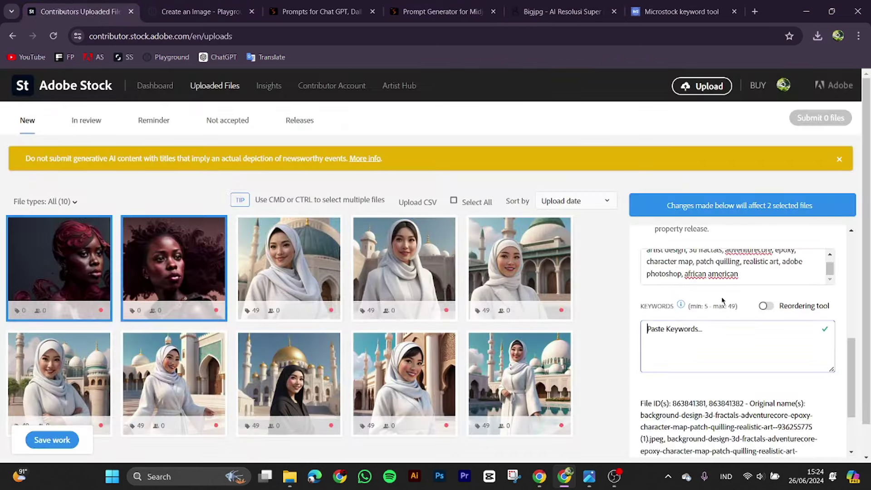
{"action": "scroll", "coordinate": [766, 277], "scroll_direction": "up", "scroll_amount": 1}
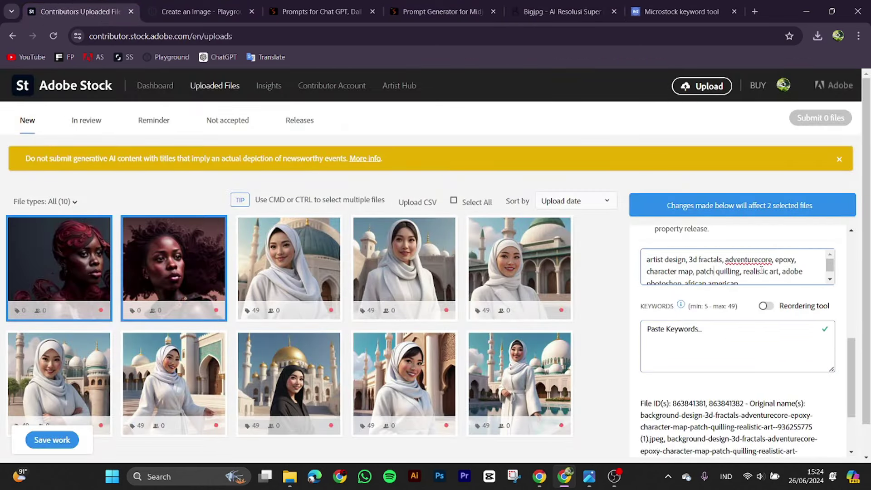
{"action": "scroll", "coordinate": [762, 271], "scroll_direction": "down", "scroll_amount": 1}
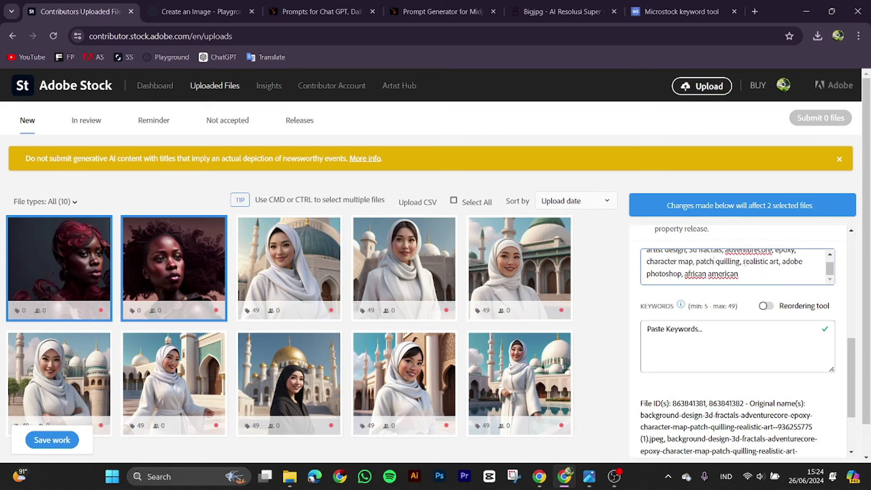
{"action": "left_click_drag", "start_coordinate": [749, 263], "coordinate": [781, 263]}
{"action": "key", "text": "ctrl+c"}
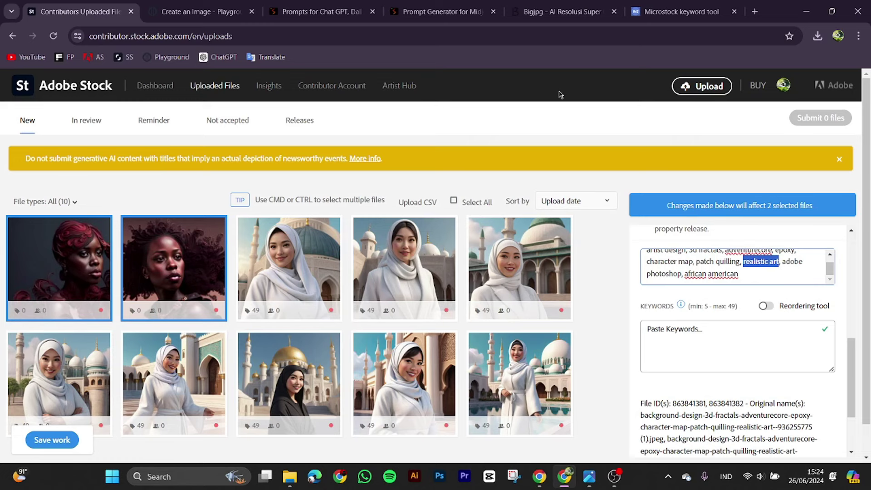
{"action": "left_click", "coordinate": [680, 11]}
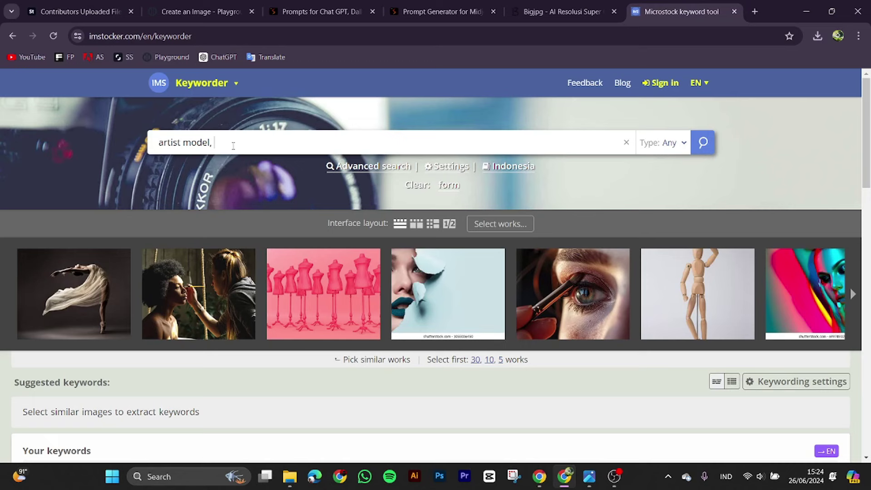
{"action": "key", "text": "ctrl+v"}
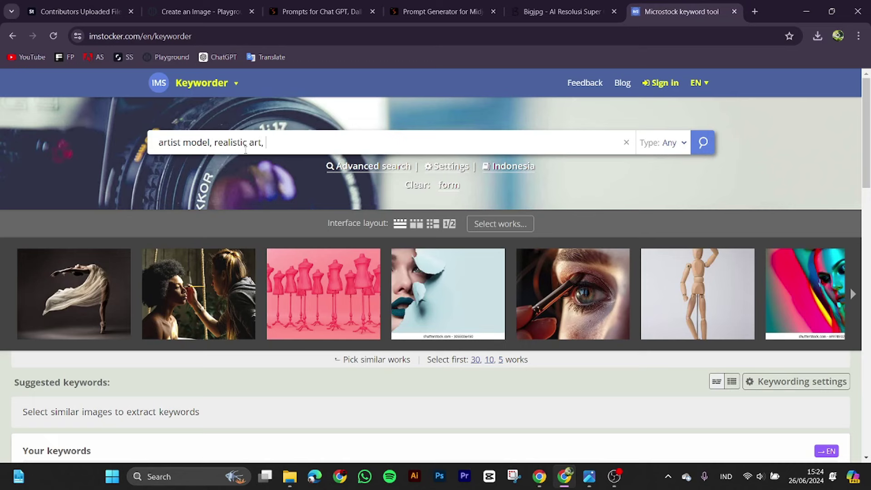
Copy "african american" from the Adobe Stock title, add it to the Keyworder search terms, and run the search
{"action": "left_click", "coordinate": [75, 11]}
{"action": "left_click", "coordinate": [749, 271]}
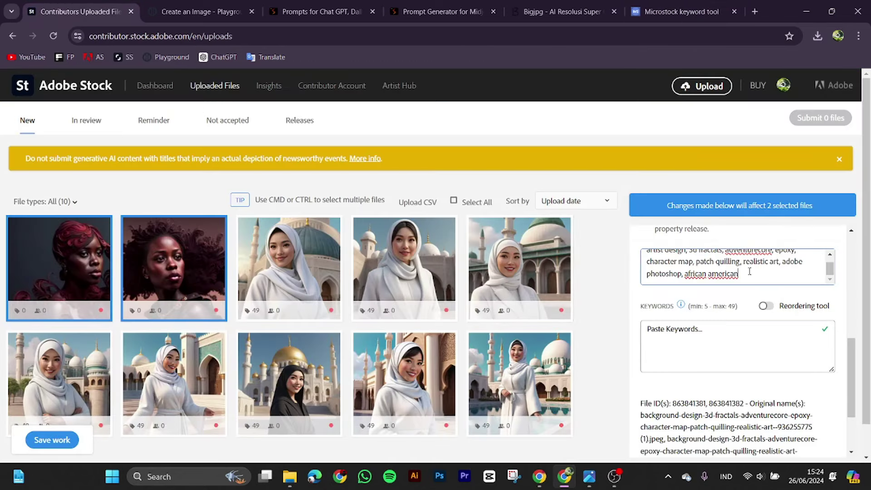
{"action": "left_click_drag", "start_coordinate": [750, 272], "coordinate": [685, 278]}
{"action": "key", "text": "ctrl+c"}
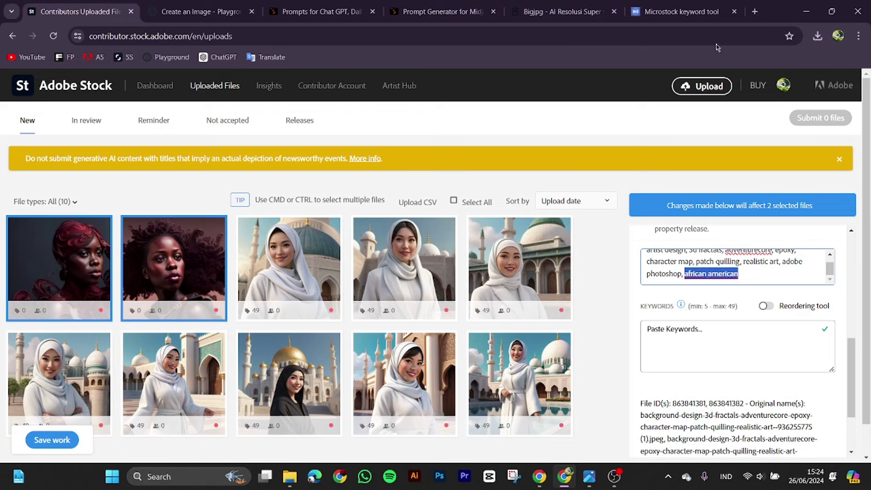
{"action": "left_click", "coordinate": [682, 11]}
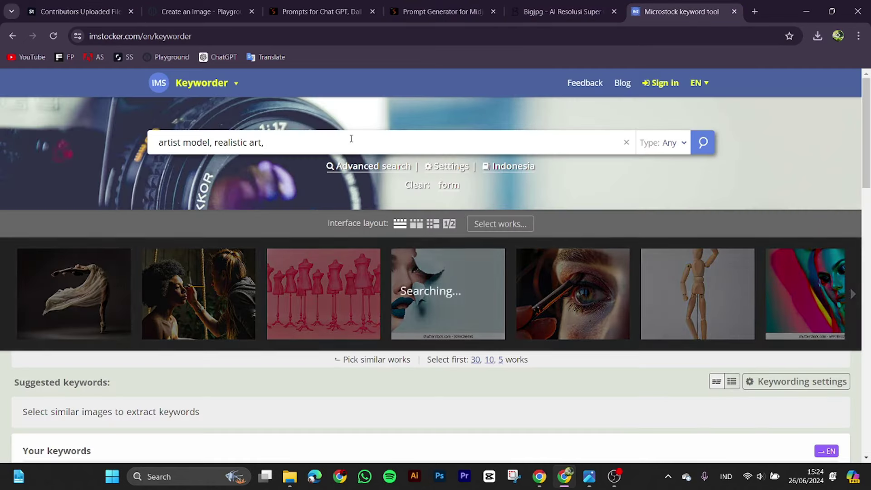
{"action": "key", "text": "ctrl+v"}
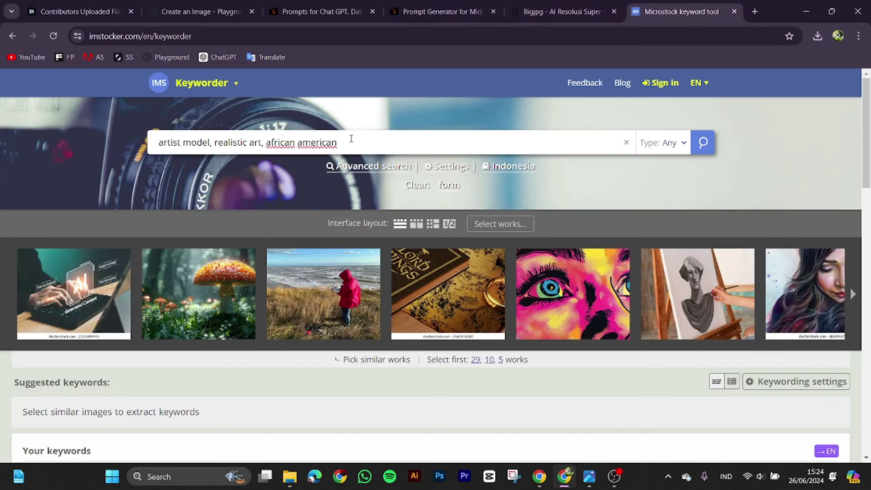
{"action": "key", "text": "Return"}
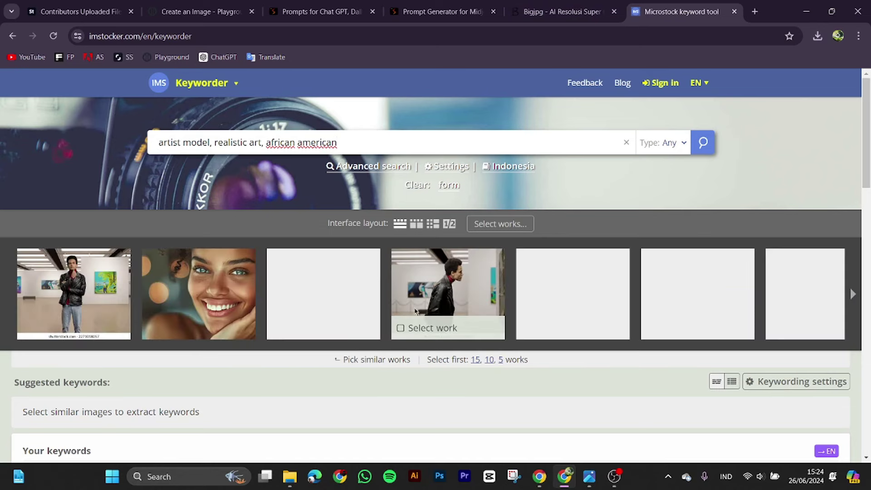
Browse the found works for images similar to the files and select the portrait of the woman with green make-up
{"action": "mouse_move", "coordinate": [428, 311]}
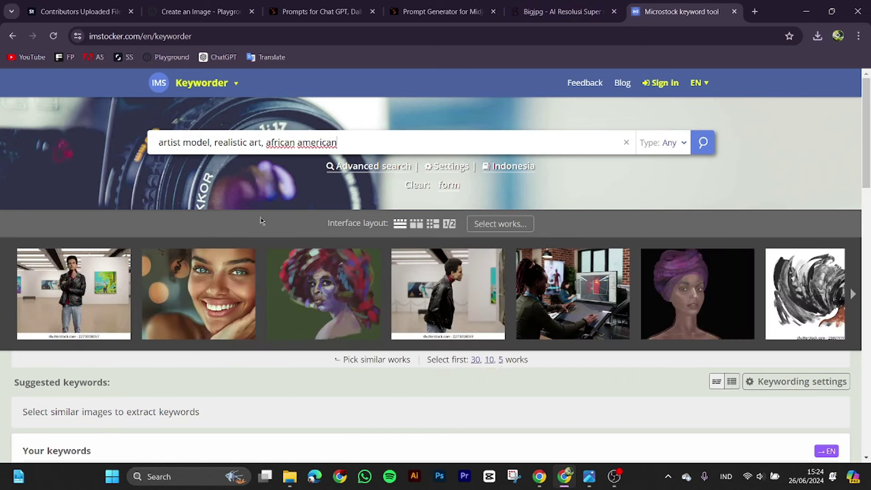
{"action": "left_click", "coordinate": [855, 293]}
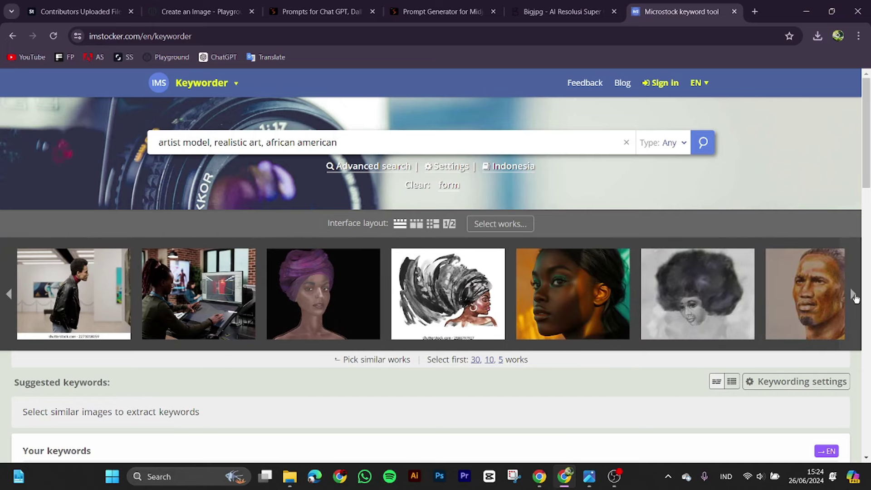
{"action": "left_click", "coordinate": [555, 326]}
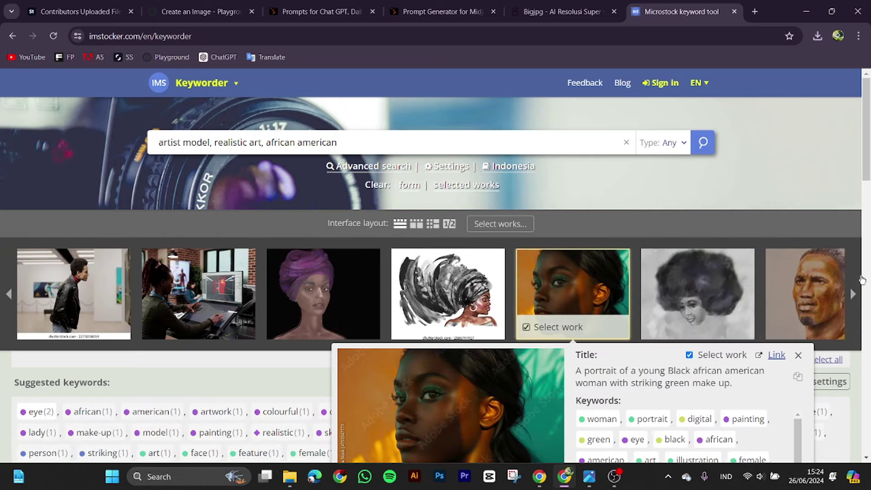
{"action": "left_click", "coordinate": [853, 295]}
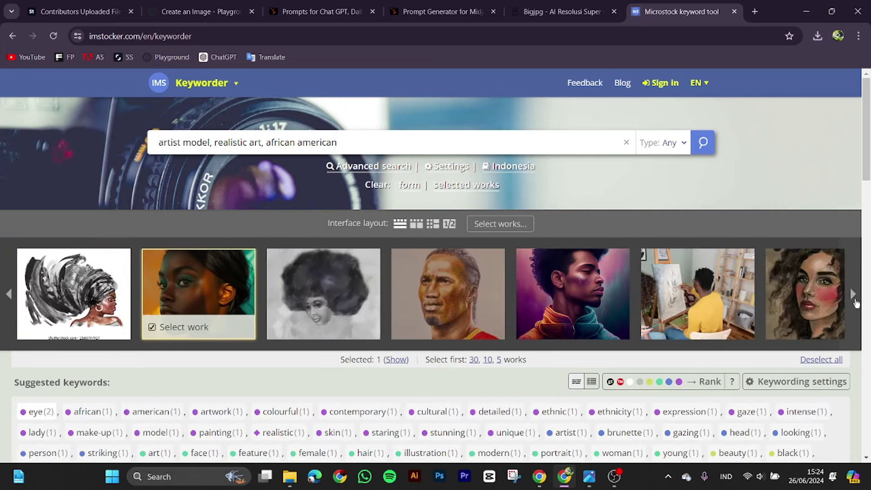
{"action": "left_click", "coordinate": [855, 300]}
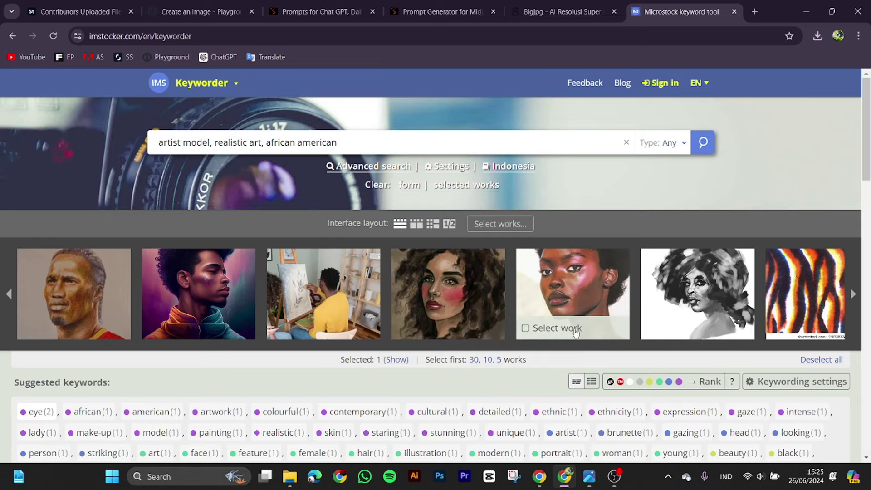
{"action": "left_click", "coordinate": [856, 298]}
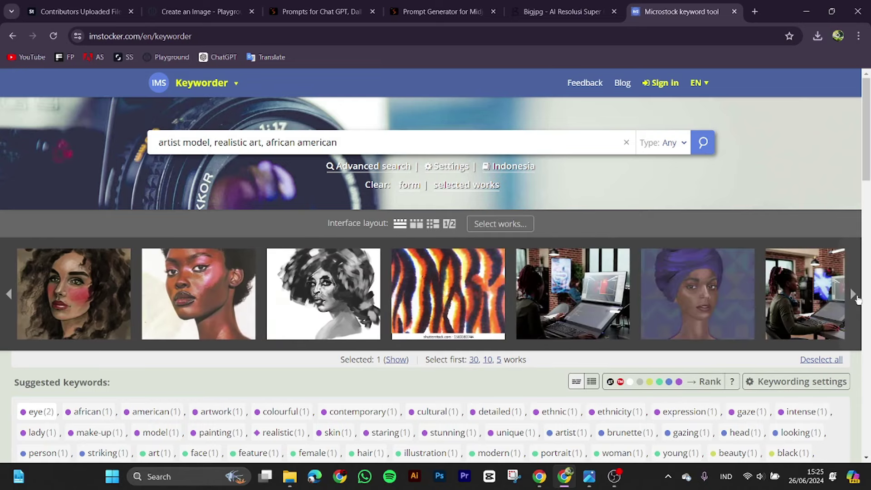
{"action": "left_click", "coordinate": [856, 298]}
{"action": "left_click", "coordinate": [856, 298]}
{"action": "left_click", "coordinate": [853, 302]}
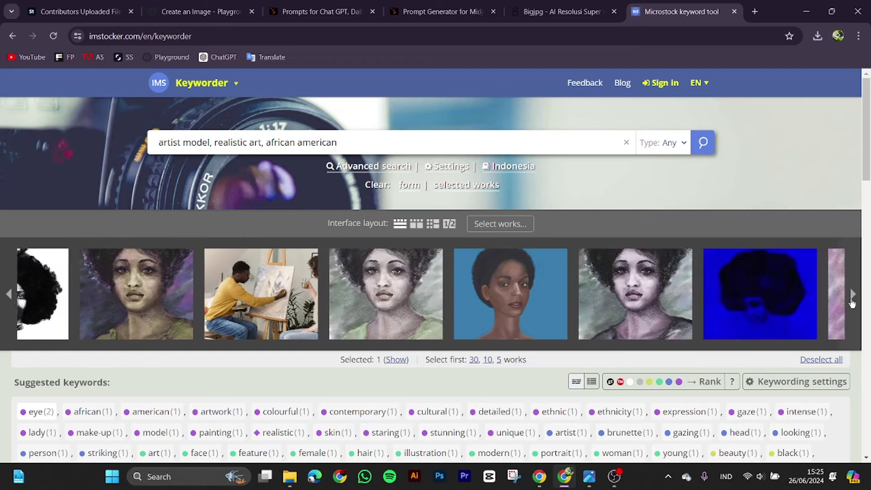
{"action": "left_click", "coordinate": [852, 302]}
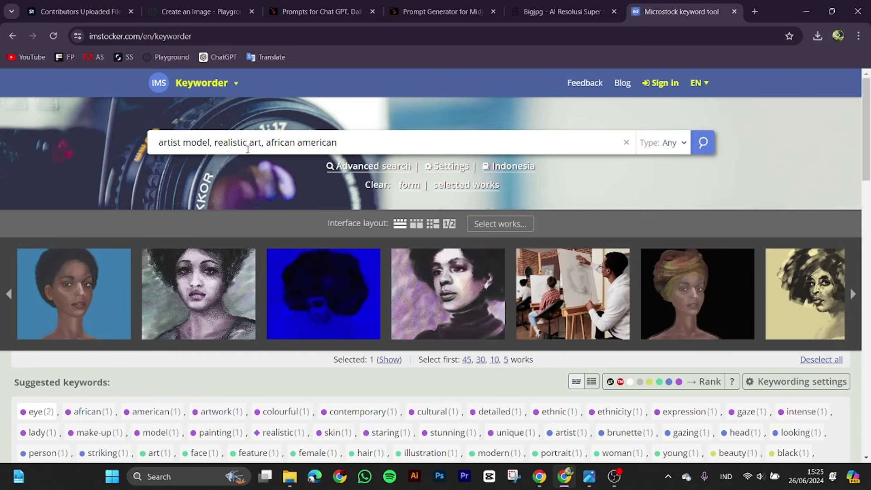
Replace "realistic art" in the search terms with "ultra realistic" and run the keyword search again
{"action": "left_click_drag", "start_coordinate": [262, 146], "coordinate": [250, 143]}
{"action": "key", "text": "BackSpace"}
{"action": "key", "text": "BackSpace"}
{"action": "key", "text": "BackSpace"}
{"action": "key", "text": "BackSpace"}
{"action": "key", "text": "BackSpace"}
{"action": "key", "text": "BackSpace"}
{"action": "key", "text": "BackSpace"}
{"action": "key", "text": "BackSpace"}
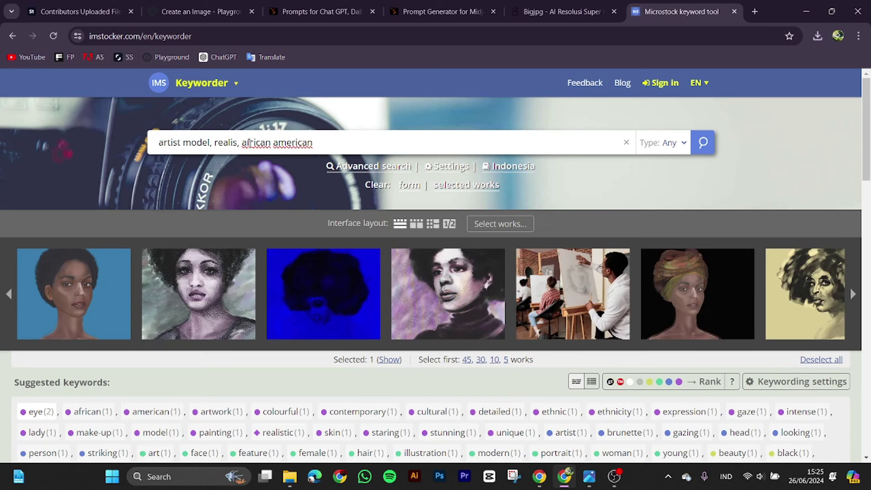
{"action": "key", "text": "BackSpace"}
{"action": "key", "text": "BackSpace"}
{"action": "key", "text": "BackSpace"}
{"action": "type", "text": "ultra r"}
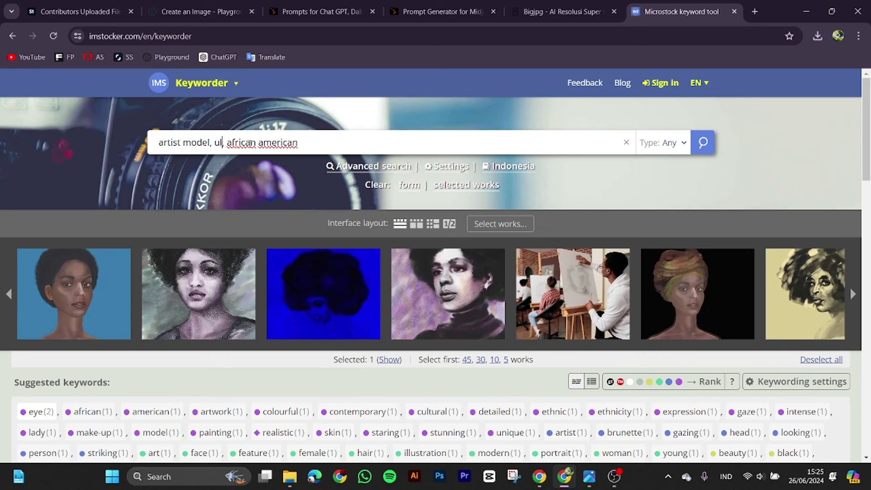
{"action": "type", "text": "ealistic,"}
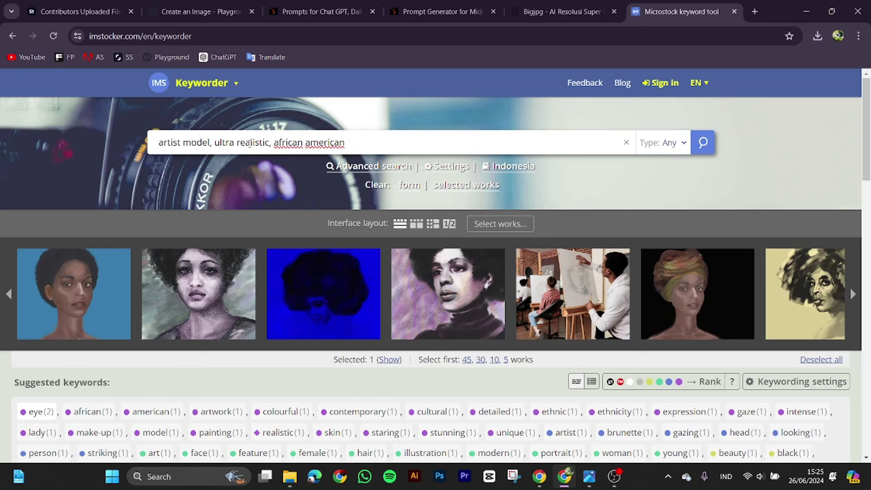
{"action": "scroll", "coordinate": [250, 142], "scroll_direction": "down", "scroll_amount": 2}
{"action": "key", "text": "Return"}
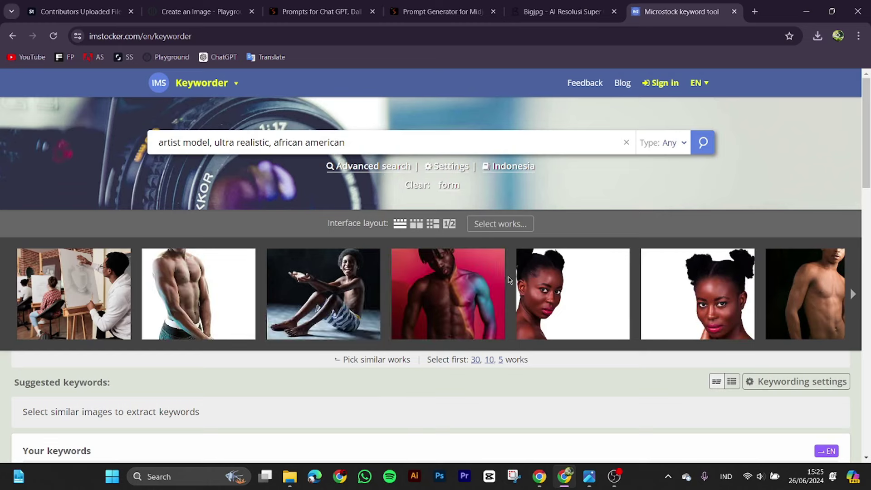
Select three similar works: the man on the red background, the woman in the white top, and the purple-eyeshadow portrait tilting her head on green
{"action": "left_click", "coordinate": [607, 327]}
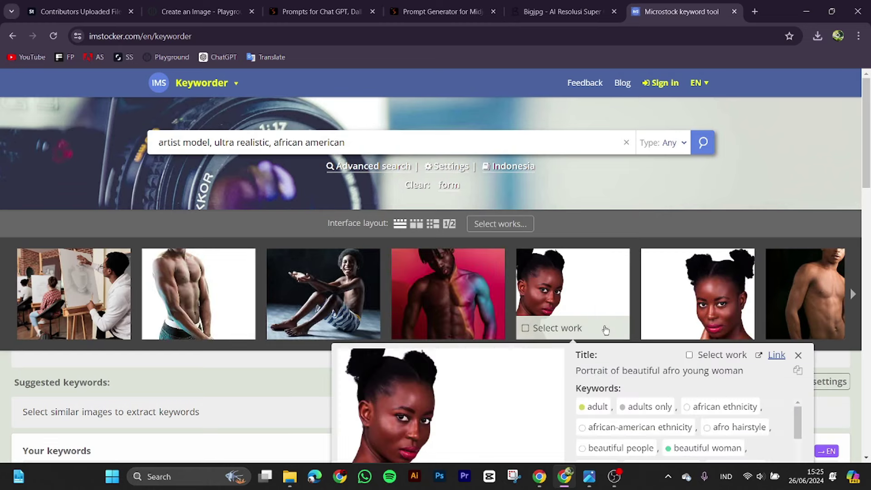
{"action": "left_click", "coordinate": [441, 330]}
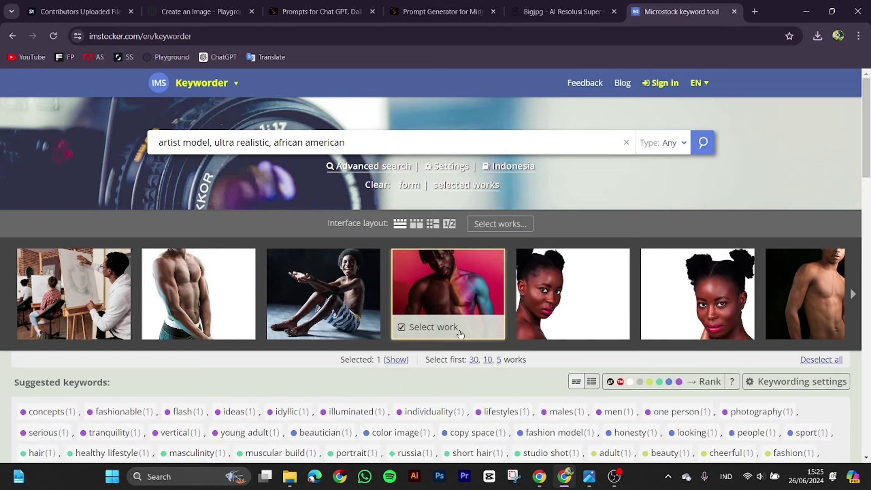
{"action": "mouse_move", "coordinate": [651, 329]}
{"action": "left_click", "coordinate": [853, 295]}
{"action": "left_click", "coordinate": [853, 295]}
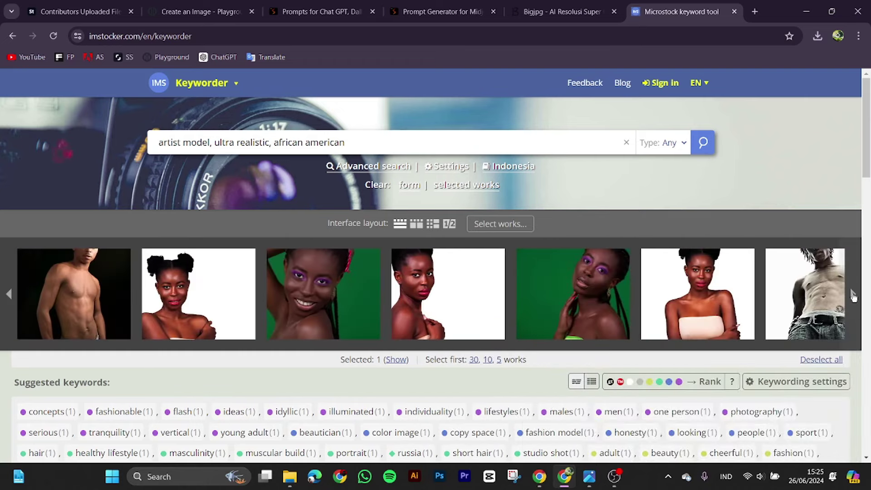
{"action": "left_click", "coordinate": [651, 328]}
{"action": "left_click", "coordinate": [526, 327]}
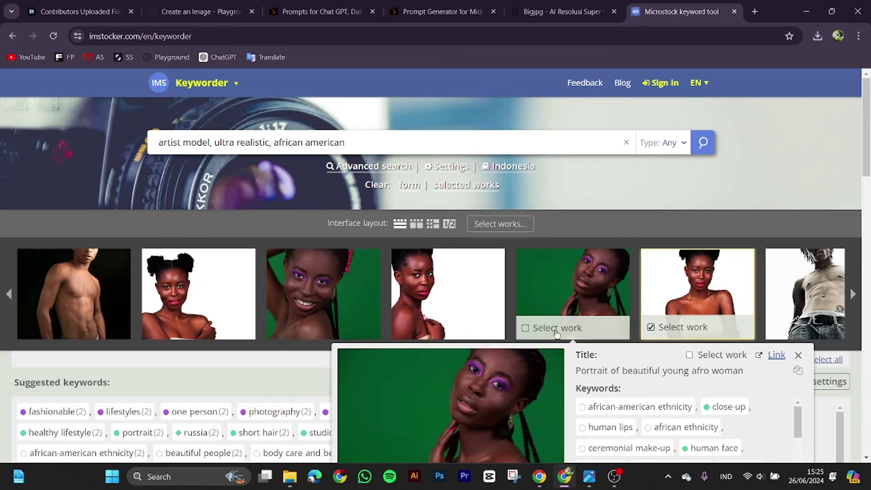
Browse further through the works and add the dark dreadlocks portrait and the woman in the green top to the selection
{"action": "left_click", "coordinate": [853, 295]}
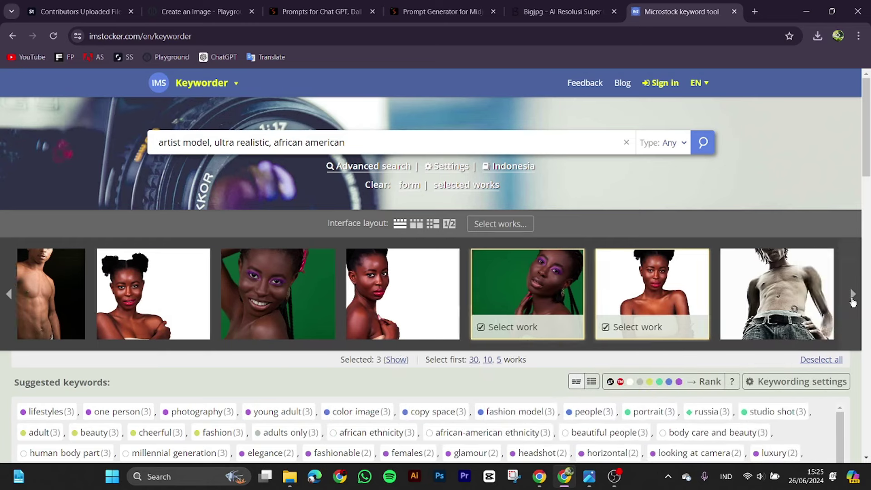
{"action": "left_click", "coordinate": [852, 297]}
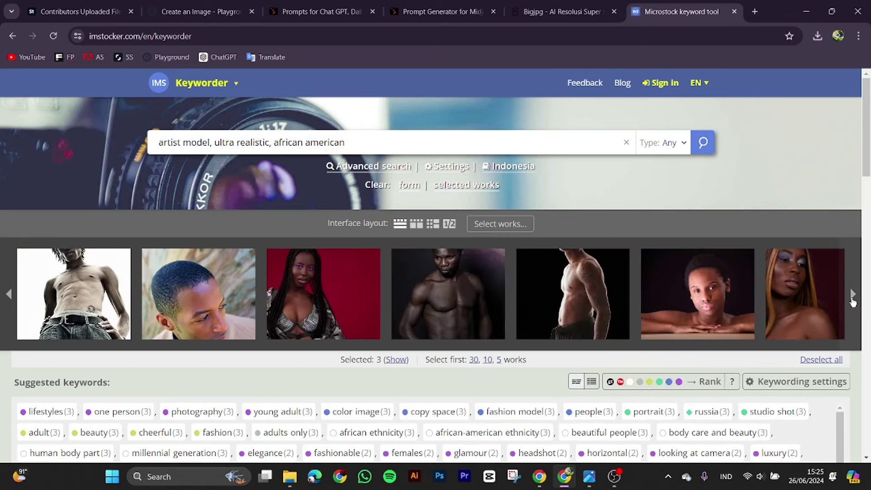
{"action": "left_click", "coordinate": [853, 295]}
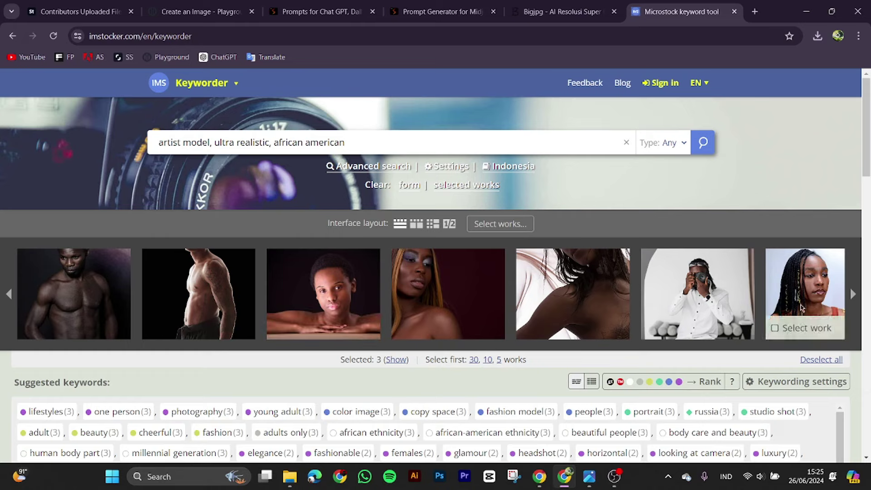
{"action": "left_click", "coordinate": [853, 295]}
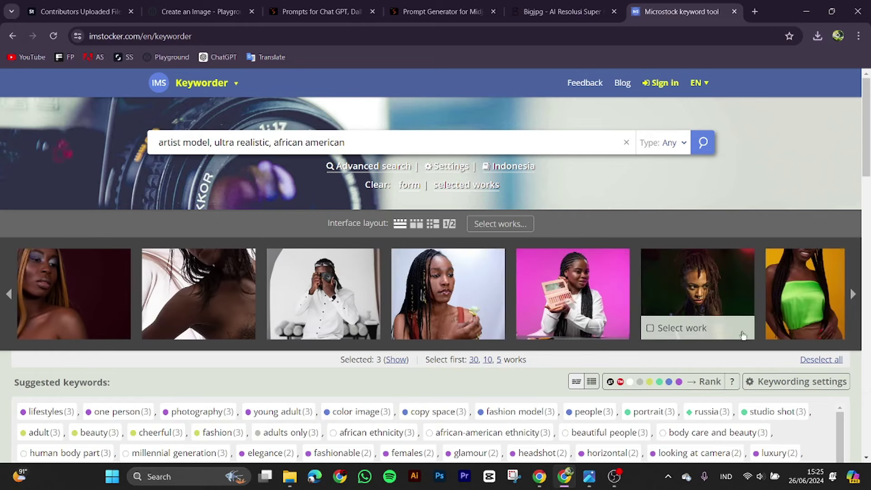
{"action": "left_click", "coordinate": [706, 327]}
{"action": "left_click", "coordinate": [795, 328]}
{"action": "left_click", "coordinate": [853, 295]}
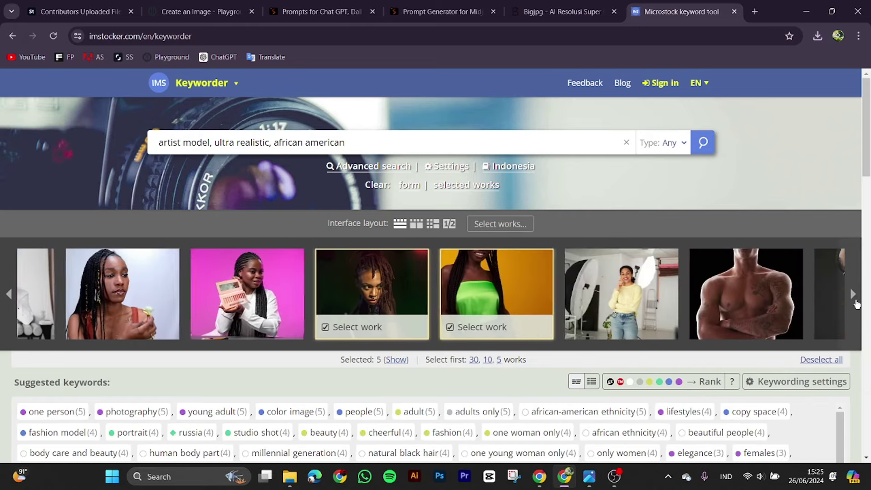
{"action": "left_click", "coordinate": [853, 294]}
{"action": "left_click", "coordinate": [853, 295]}
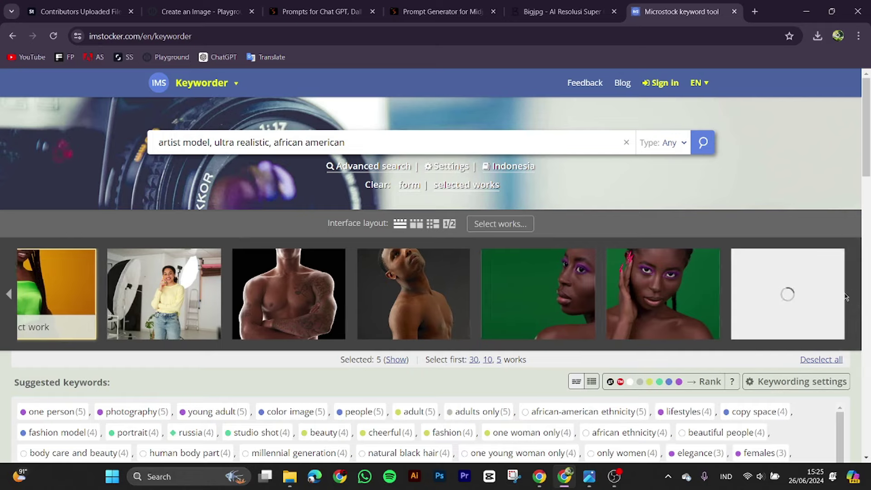
Select up to 50 of the suggested keywords and add "fashionable" to them
{"action": "scroll", "coordinate": [398, 396], "scroll_direction": "down", "scroll_amount": 5}
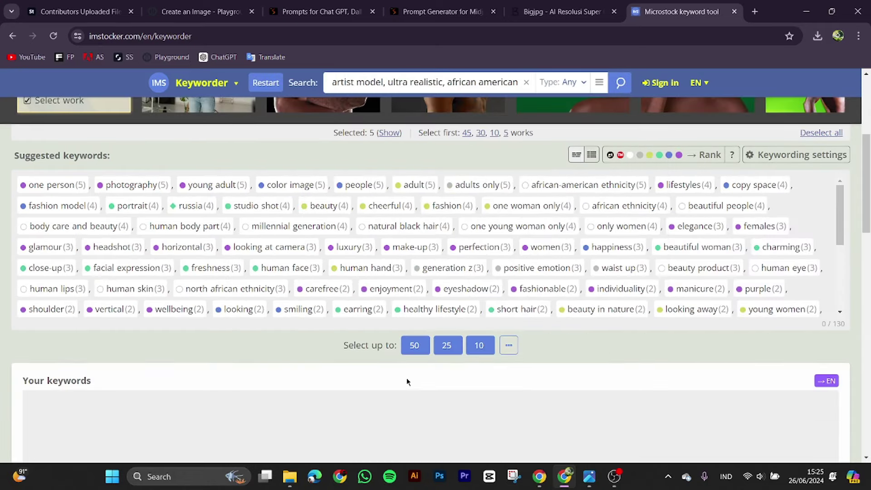
{"action": "left_click", "coordinate": [415, 346]}
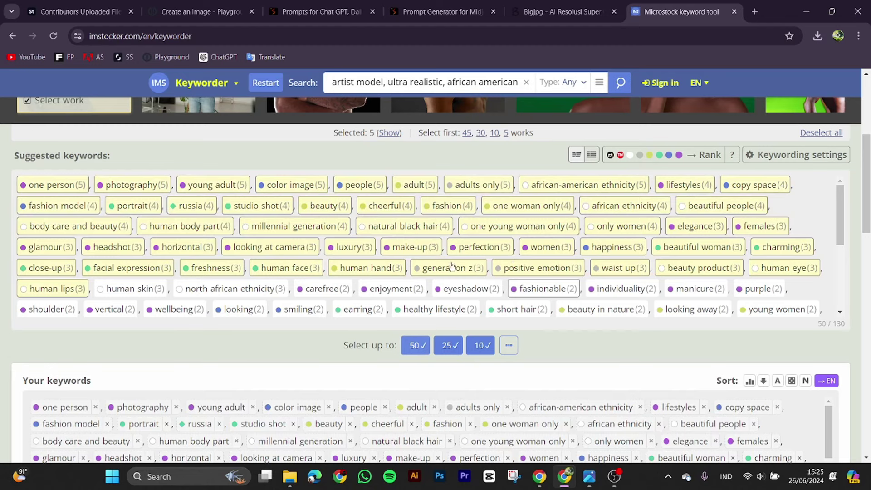
{"action": "left_click", "coordinate": [538, 289]}
Add the suggested keywords "males" and "indoors" to the selection and remove "generation z"
{"action": "scroll", "coordinate": [441, 250], "scroll_direction": "down", "scroll_amount": 10}
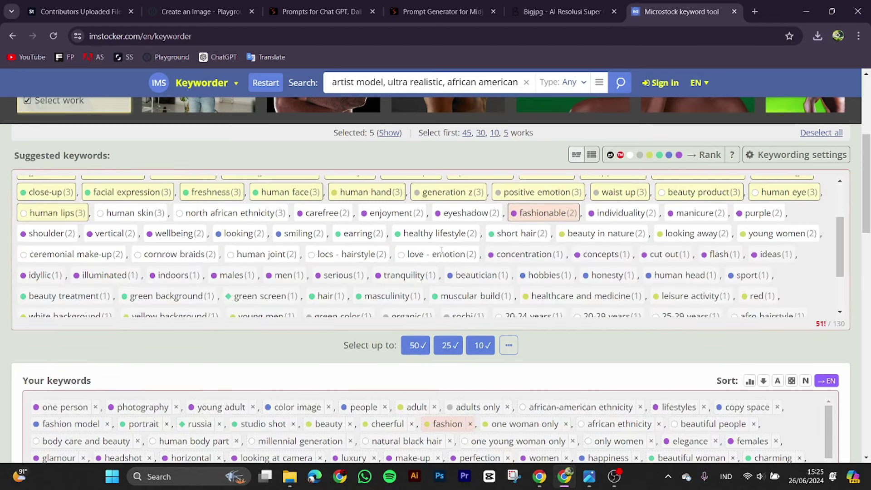
{"action": "scroll", "coordinate": [294, 274], "scroll_direction": "up", "scroll_amount": 2}
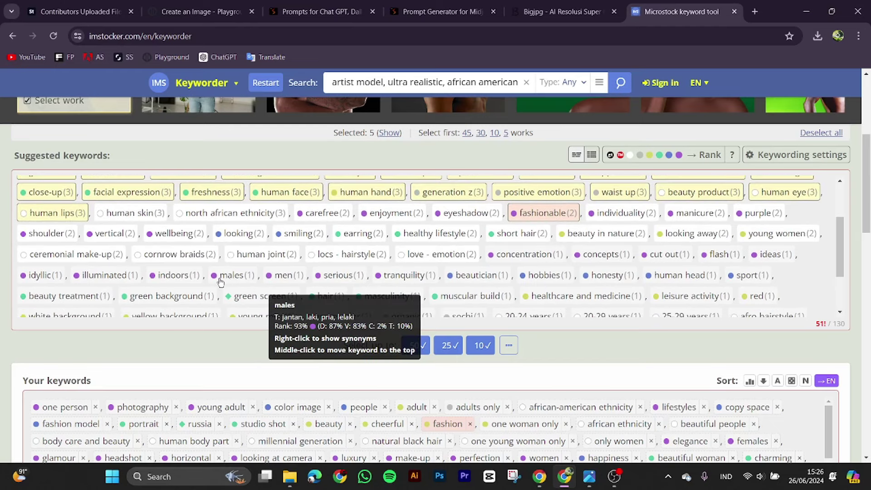
{"action": "left_click", "coordinate": [237, 277]}
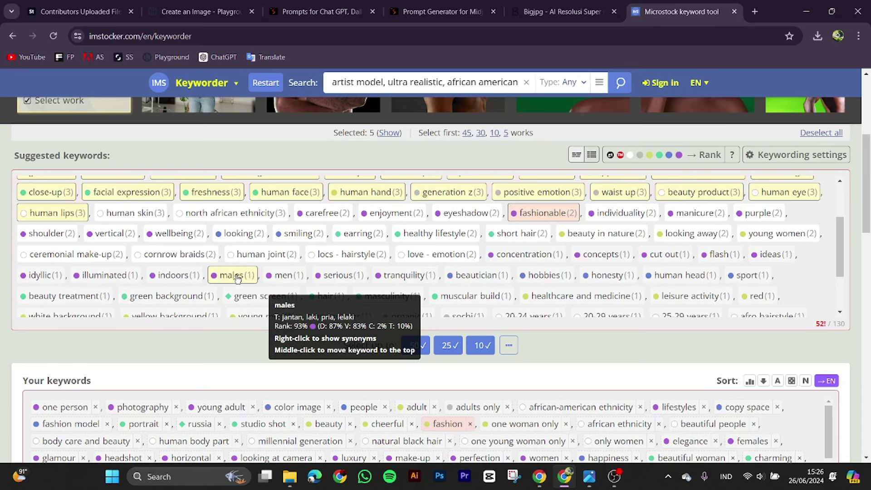
{"action": "left_click", "coordinate": [169, 278]}
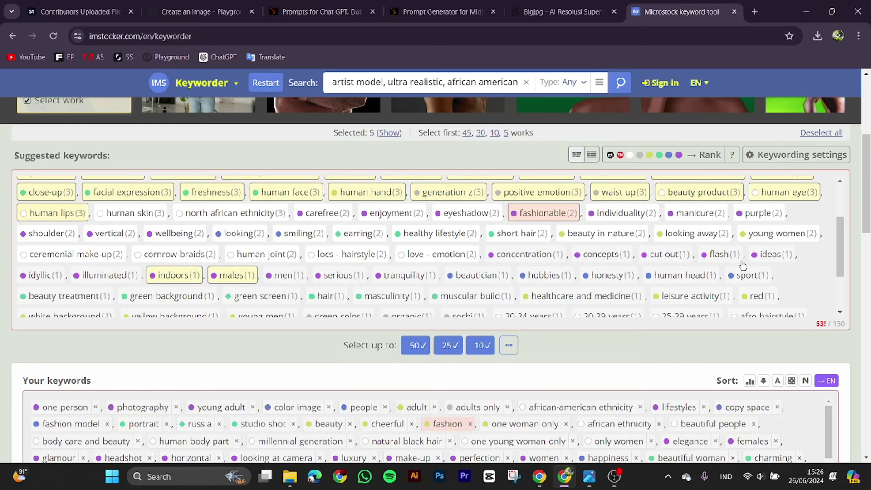
{"action": "scroll", "coordinate": [662, 272], "scroll_direction": "up", "scroll_amount": 2}
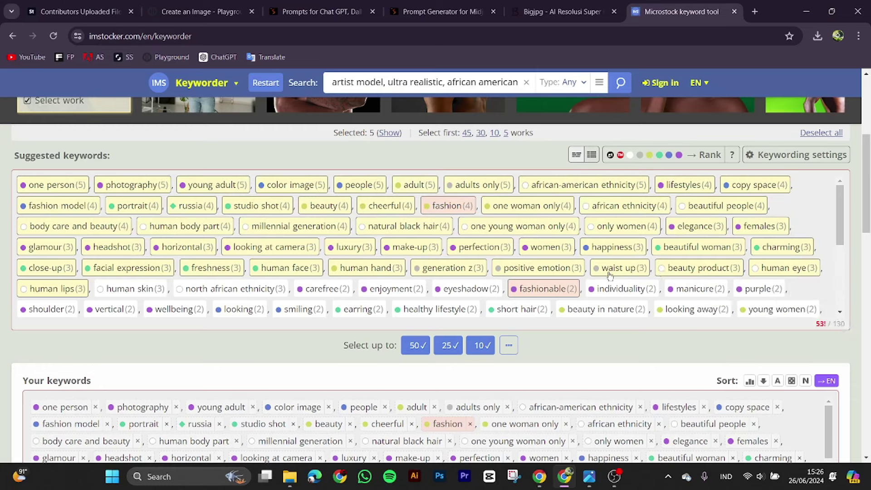
{"action": "left_click", "coordinate": [445, 270]}
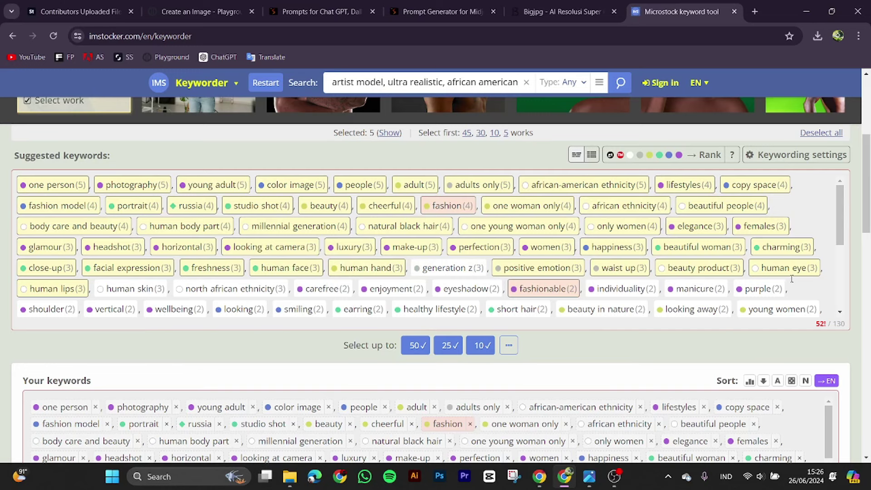
{"action": "left_click", "coordinate": [509, 346]}
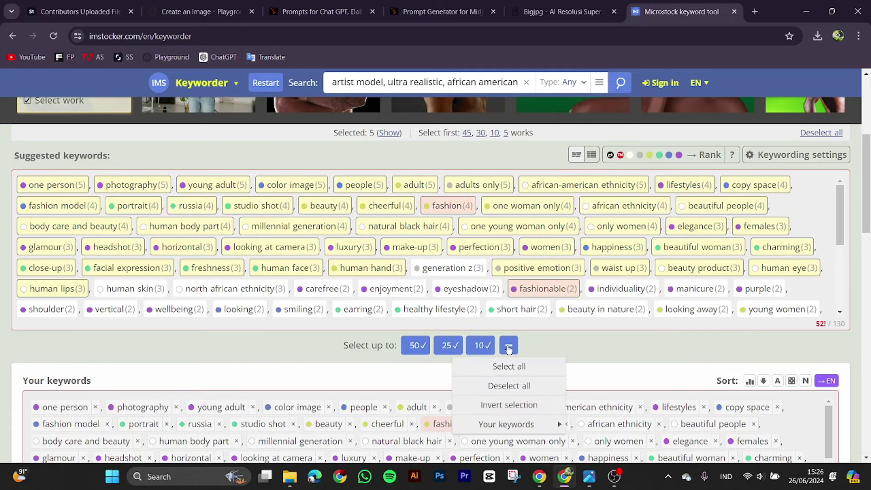
Copy the collected keywords to the clipboard and paste them as keywords for the two selected files in Adobe Stock
{"action": "scroll", "coordinate": [596, 346], "scroll_direction": "down", "scroll_amount": 6}
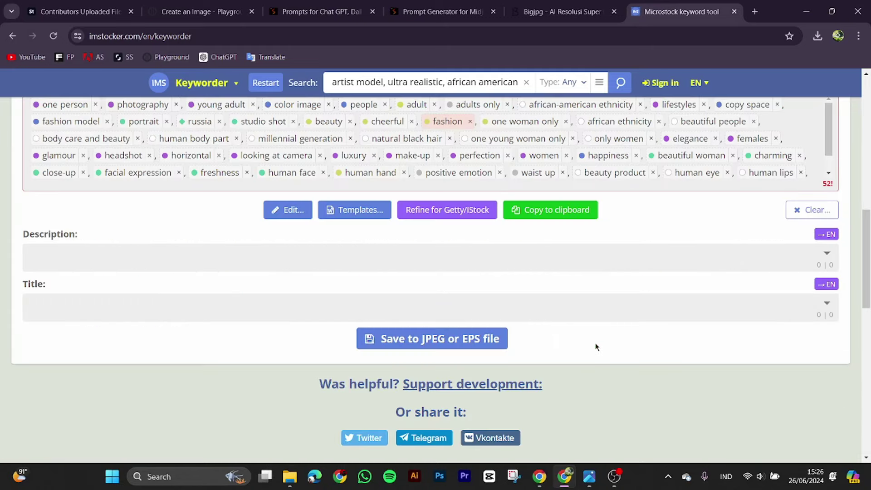
{"action": "left_click", "coordinate": [558, 215]}
{"action": "left_click", "coordinate": [77, 11]}
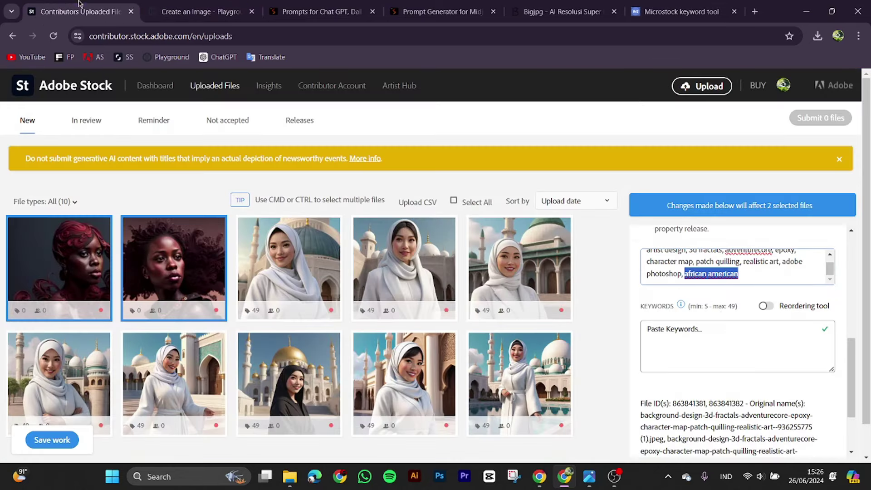
{"action": "left_click", "coordinate": [672, 331]}
{"action": "key", "text": "ctrl+v"}
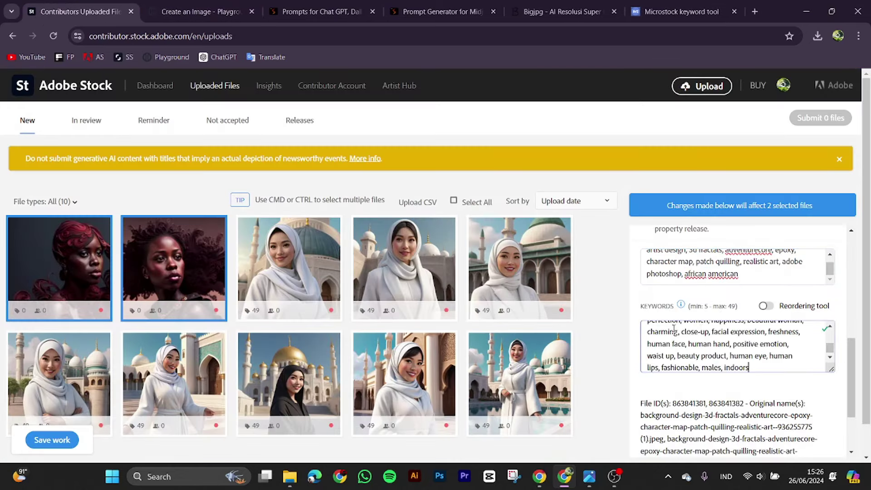
{"action": "scroll", "coordinate": [773, 384], "scroll_direction": "down", "scroll_amount": 3}
{"action": "scroll", "coordinate": [728, 362], "scroll_direction": "up", "scroll_amount": 10}
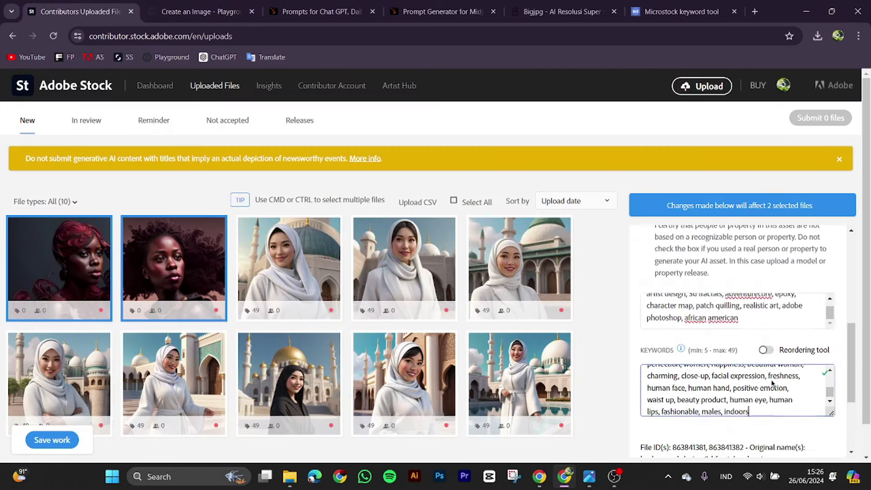
Review the category, AI declaration, title and keywords of the two selected portraits and save the work
{"action": "scroll", "coordinate": [727, 362], "scroll_direction": "down", "scroll_amount": 2}
{"action": "scroll", "coordinate": [727, 361], "scroll_direction": "up", "scroll_amount": 3}
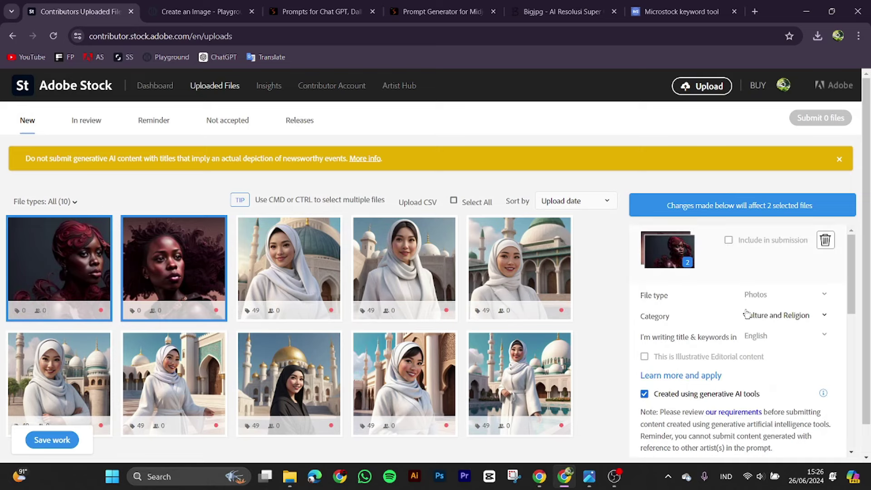
{"action": "scroll", "coordinate": [740, 327], "scroll_direction": "down", "scroll_amount": 5}
{"action": "scroll", "coordinate": [372, 338], "scroll_direction": "down", "scroll_amount": 1}
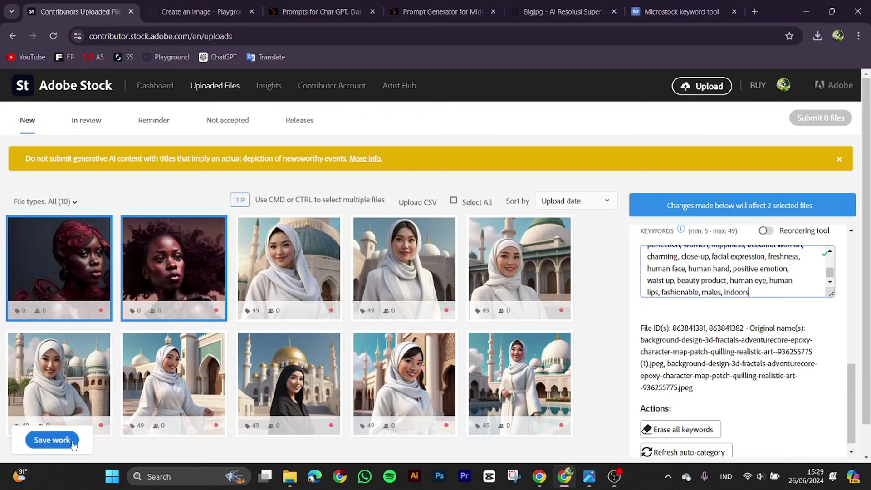
{"action": "left_click", "coordinate": [70, 443]}
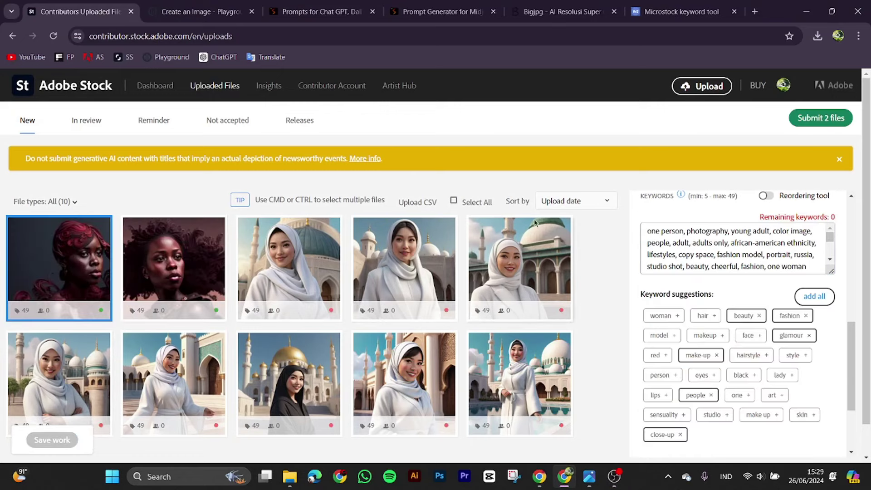
Start submitting both portraits and accept the submission guidelines and account suspension terms
{"action": "left_click", "coordinate": [156, 252], "text": "ctrl"}
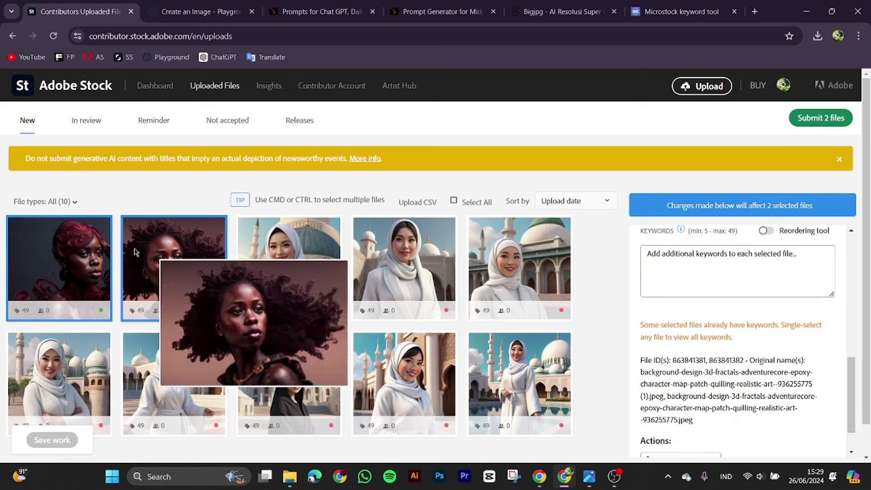
{"action": "left_click", "coordinate": [811, 118]}
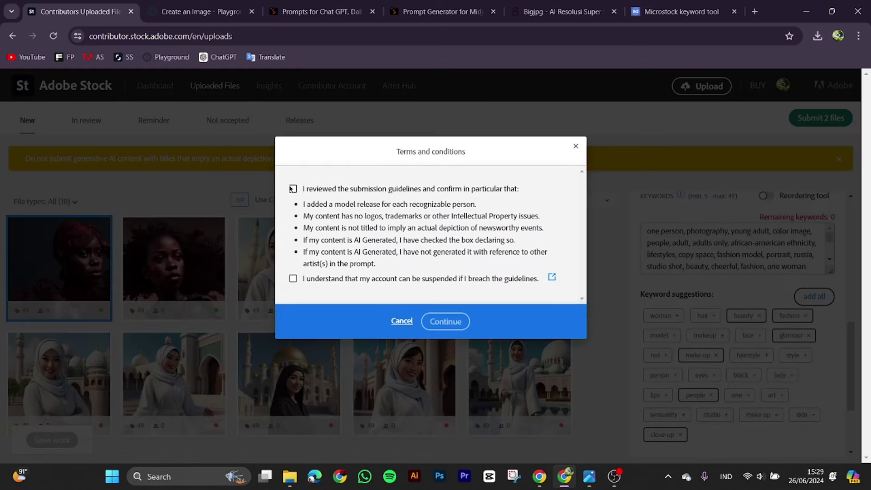
{"action": "left_click", "coordinate": [293, 279]}
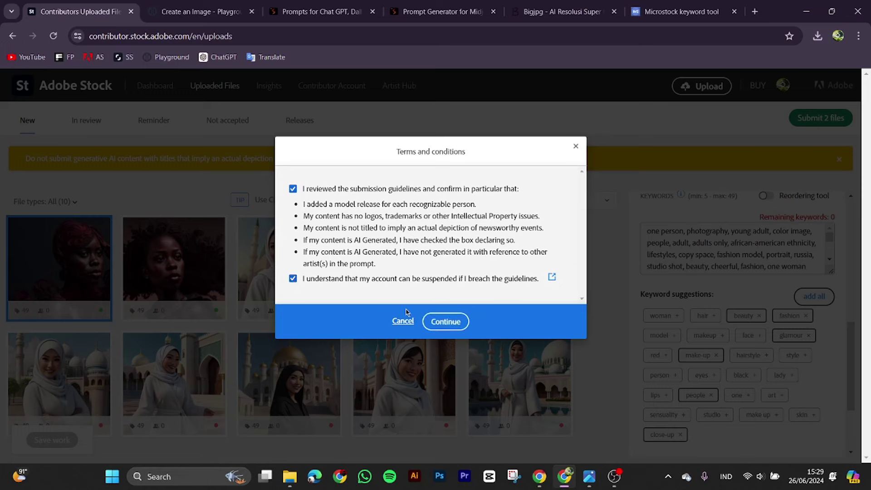
{"action": "left_click", "coordinate": [445, 321]}
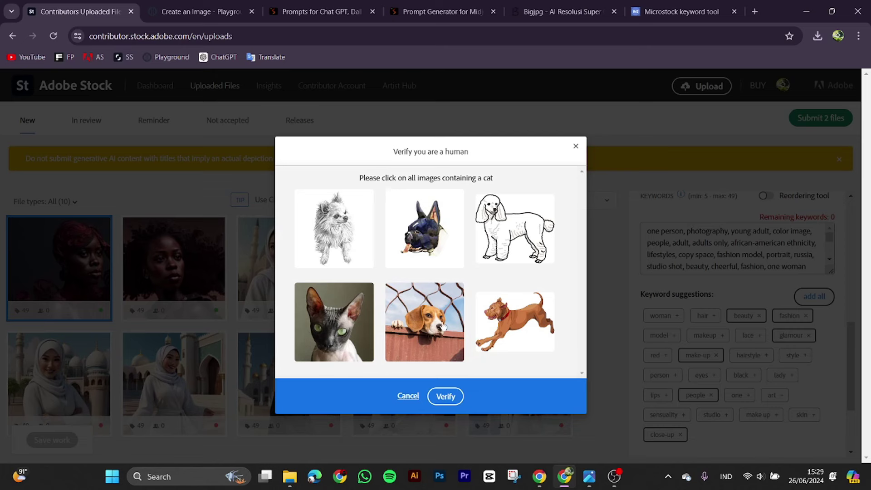
Complete the human verification by choosing the hairless cat image, and submit both portraits
{"action": "left_click", "coordinate": [335, 327]}
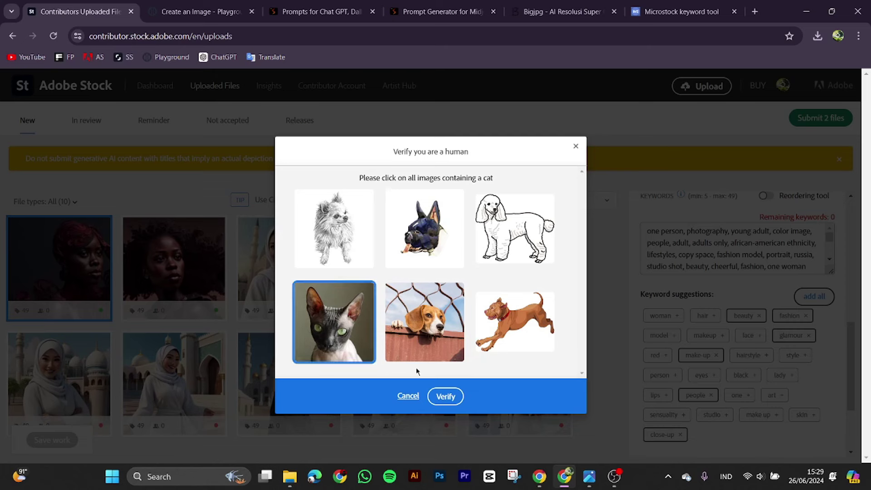
{"action": "left_click", "coordinate": [447, 398]}
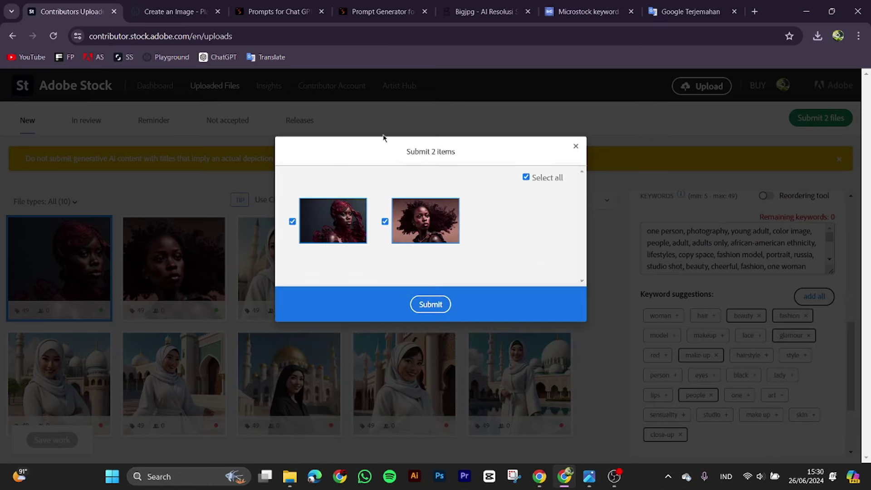
{"action": "left_click", "coordinate": [437, 307]}
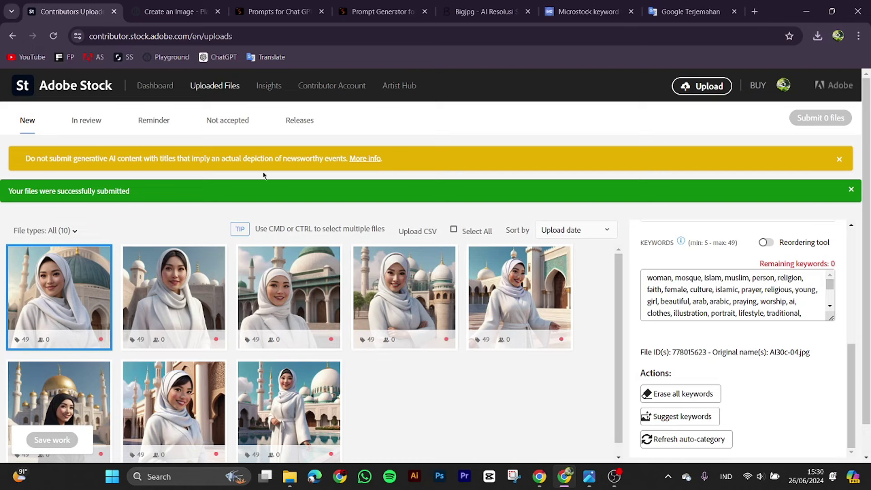
Open the files in review and examine the submission details of the red-haired portrait
{"action": "left_click", "coordinate": [92, 131]}
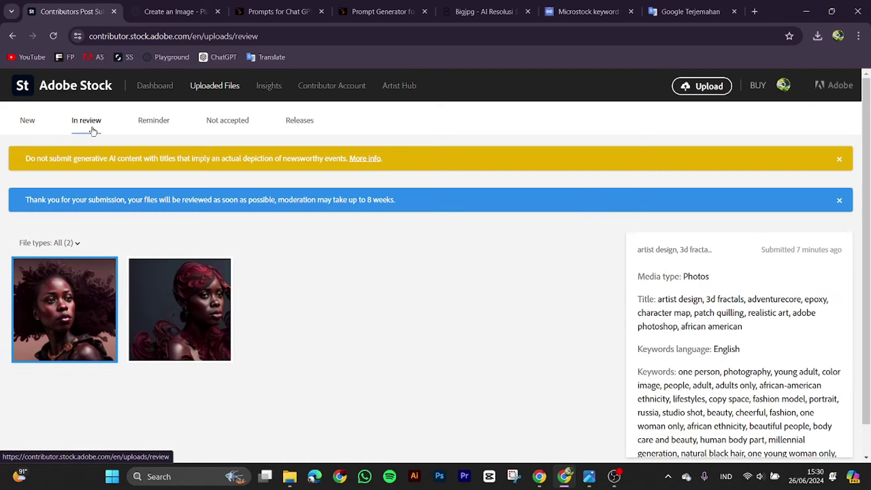
{"action": "left_click", "coordinate": [186, 308]}
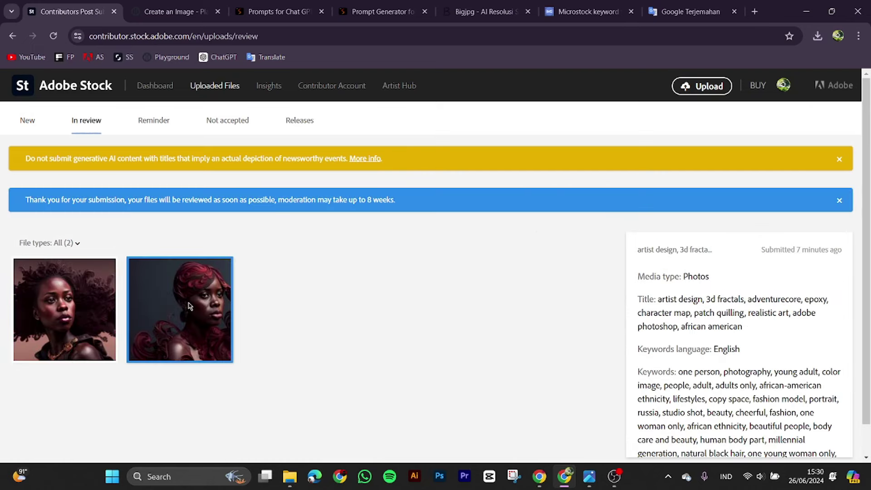
{"action": "scroll", "coordinate": [303, 266], "scroll_direction": "down", "scroll_amount": 1}
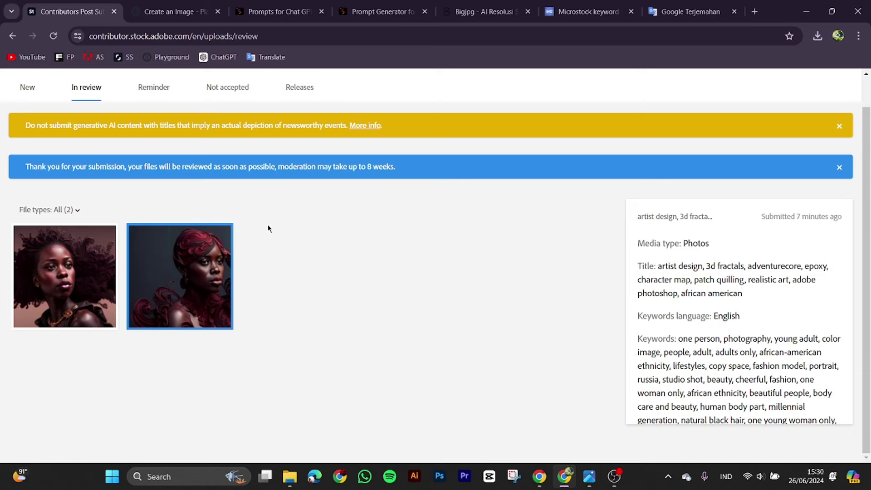
{"action": "left_click", "coordinate": [382, 7]}
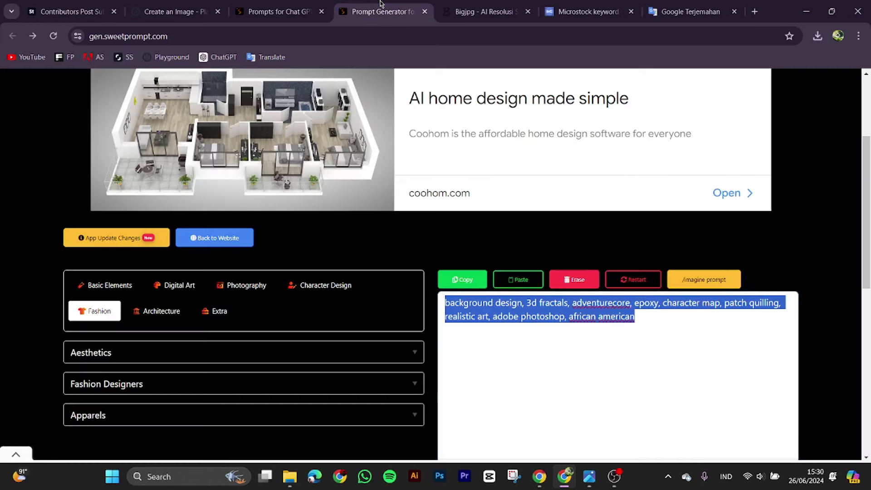
{"action": "scroll", "coordinate": [378, 185], "scroll_direction": "down", "scroll_amount": 3}
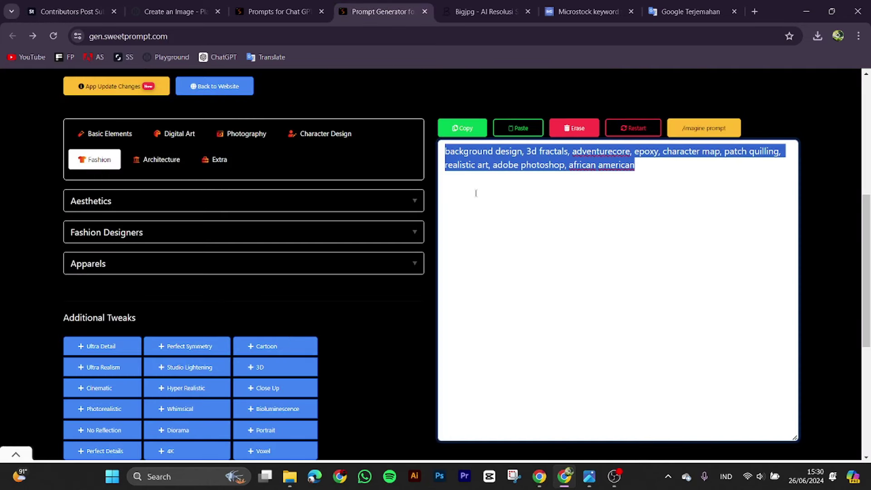
{"action": "left_click", "coordinate": [59, 4]}
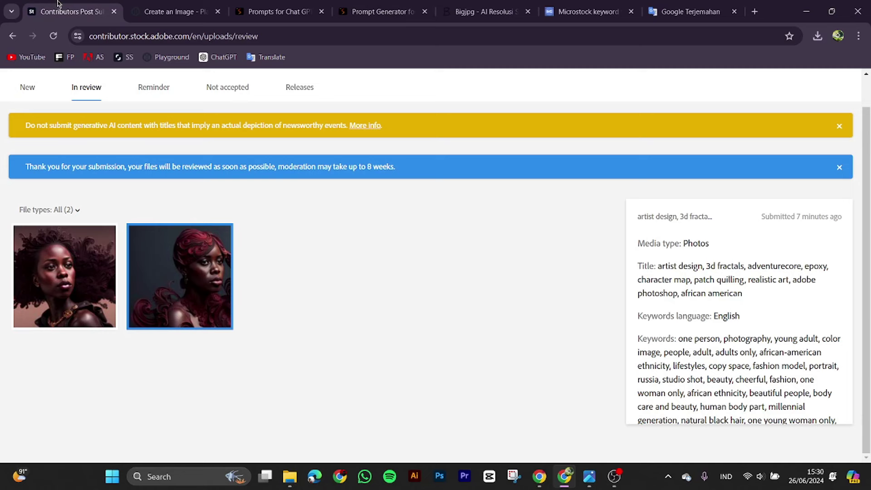
{"action": "left_click", "coordinate": [177, 7]}
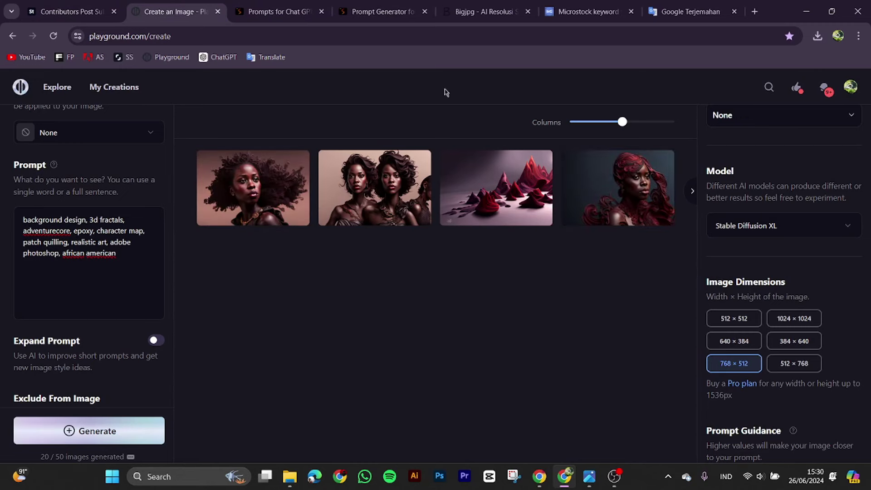
{"action": "left_click", "coordinate": [589, 11]}
{"action": "scroll", "coordinate": [549, 263], "scroll_direction": "up", "scroll_amount": 2}
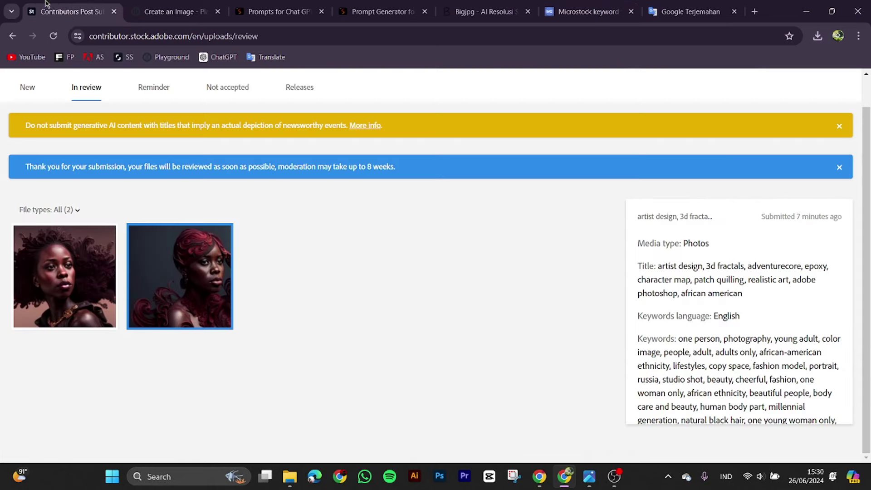
{"action": "left_click", "coordinate": [72, 11]}
{"action": "left_click", "coordinate": [72, 263]}
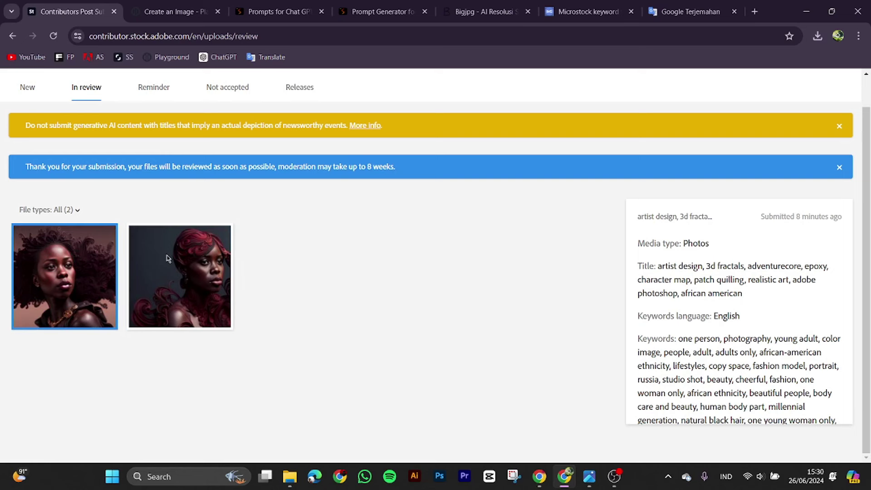
{"action": "left_click", "coordinate": [181, 257]}
{"action": "left_click", "coordinate": [87, 266]}
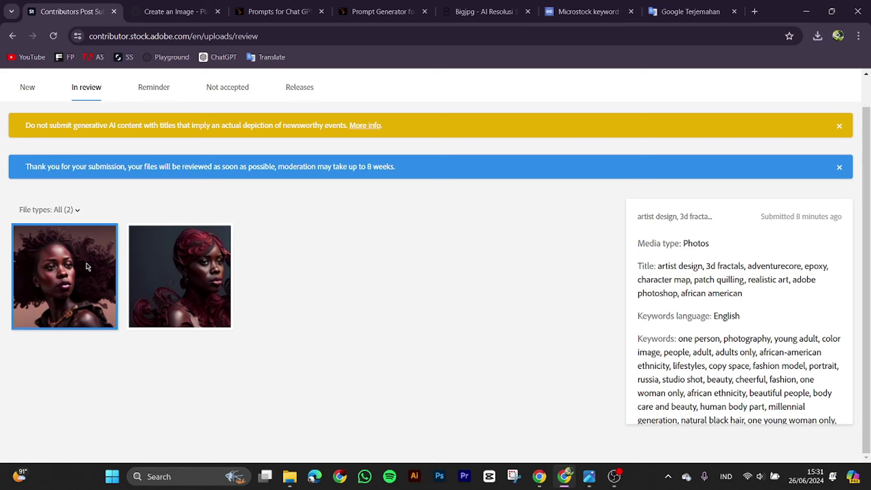
{"action": "left_click", "coordinate": [180, 248]}
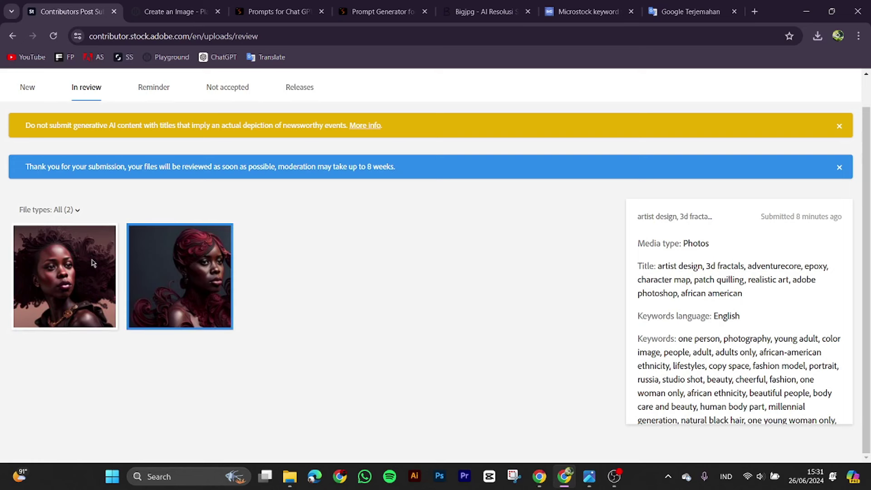
{"action": "left_click", "coordinate": [71, 264]}
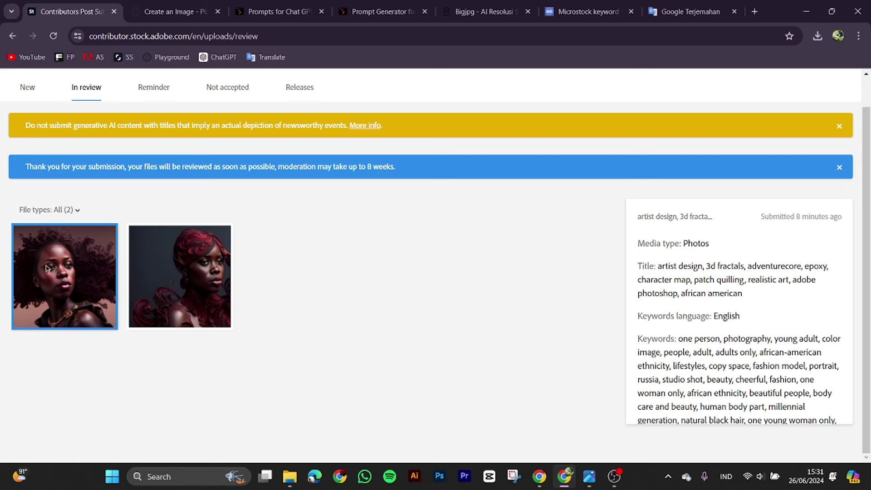
{"action": "left_click", "coordinate": [157, 247]}
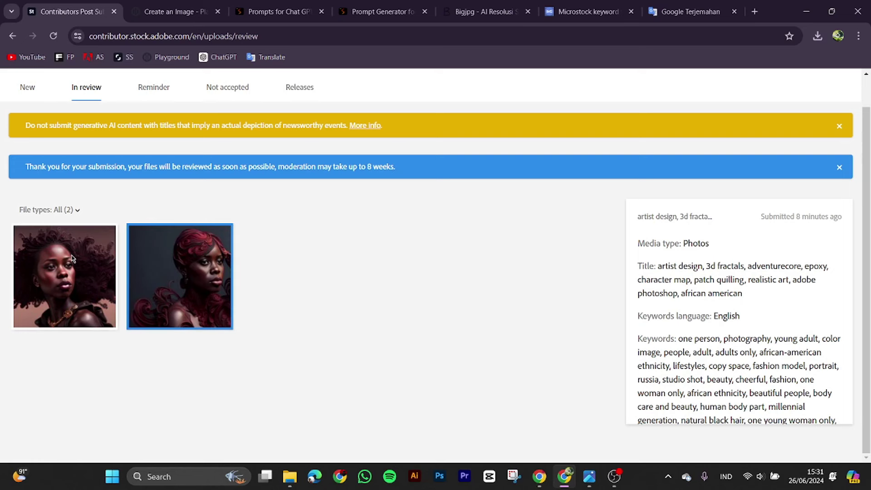